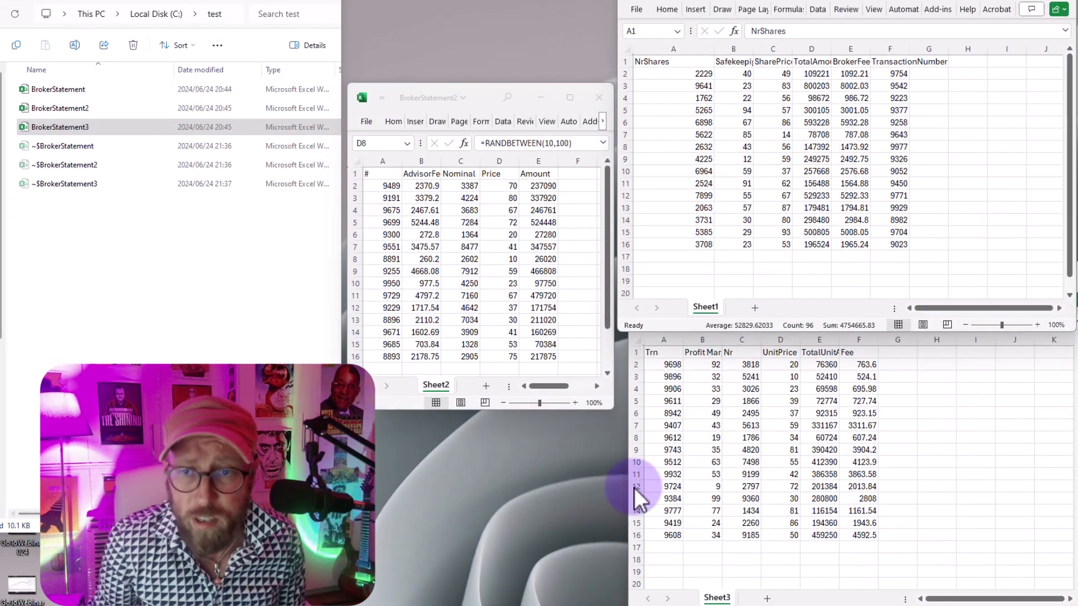
# Step: Compare the header rows, Safekeepign Fees column and E10 fee formula across the broker statement workbooks
pyautogui.click(524, 206)
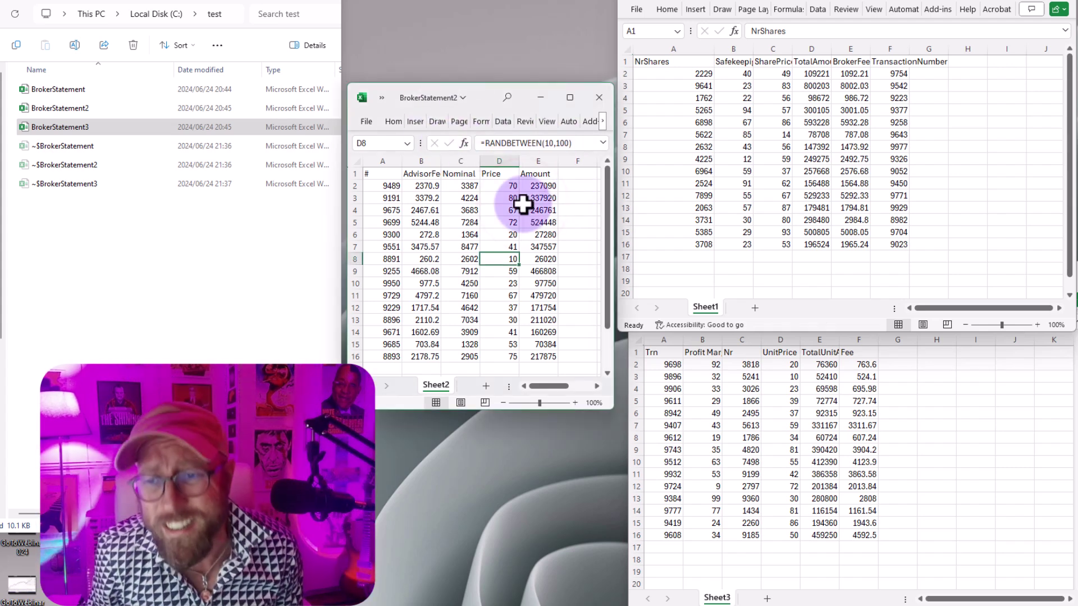
pyautogui.moveTo(389, 173); pyautogui.dragTo(520, 175)
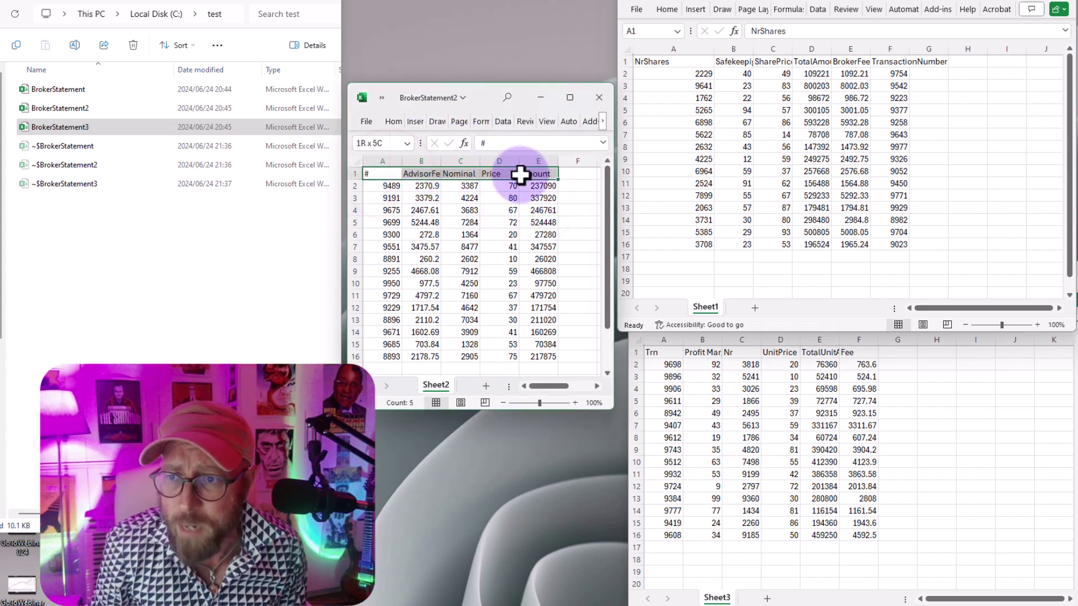
pyautogui.click(893, 118)
pyautogui.hotkey('ctrl', 'a')
pyautogui.click(732, 63)
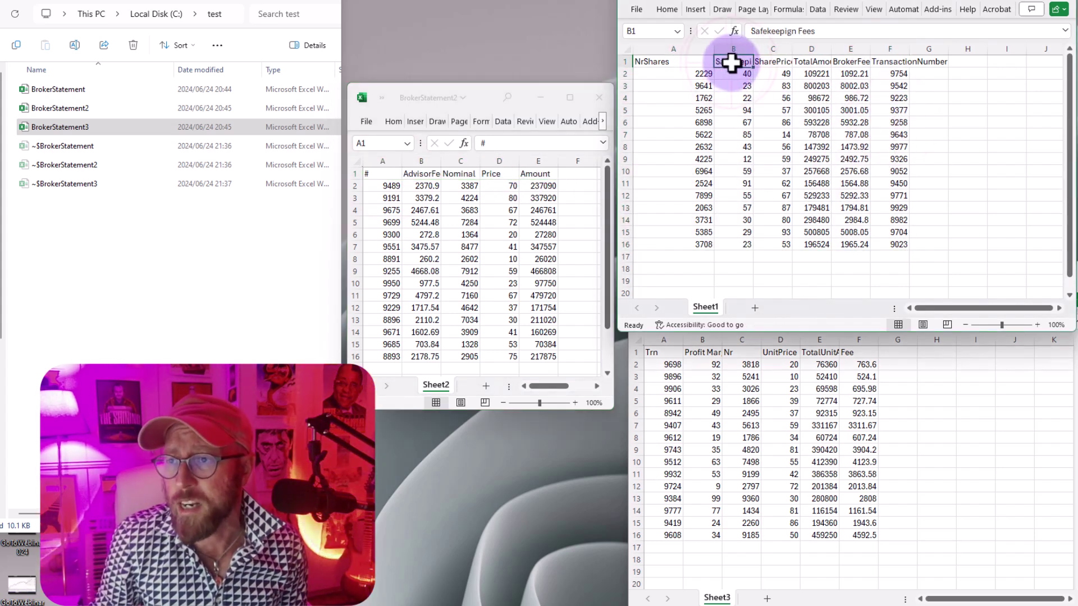
pyautogui.moveTo(732, 63); pyautogui.dragTo(746, 246)
pyautogui.click(854, 173)
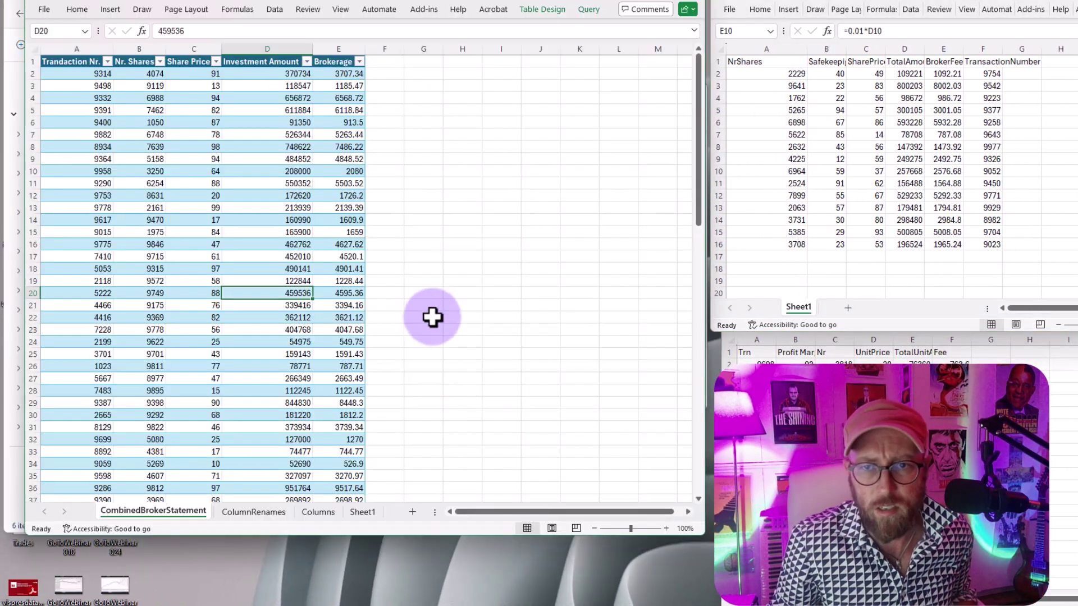
pyautogui.scroll(4, 247, 193)
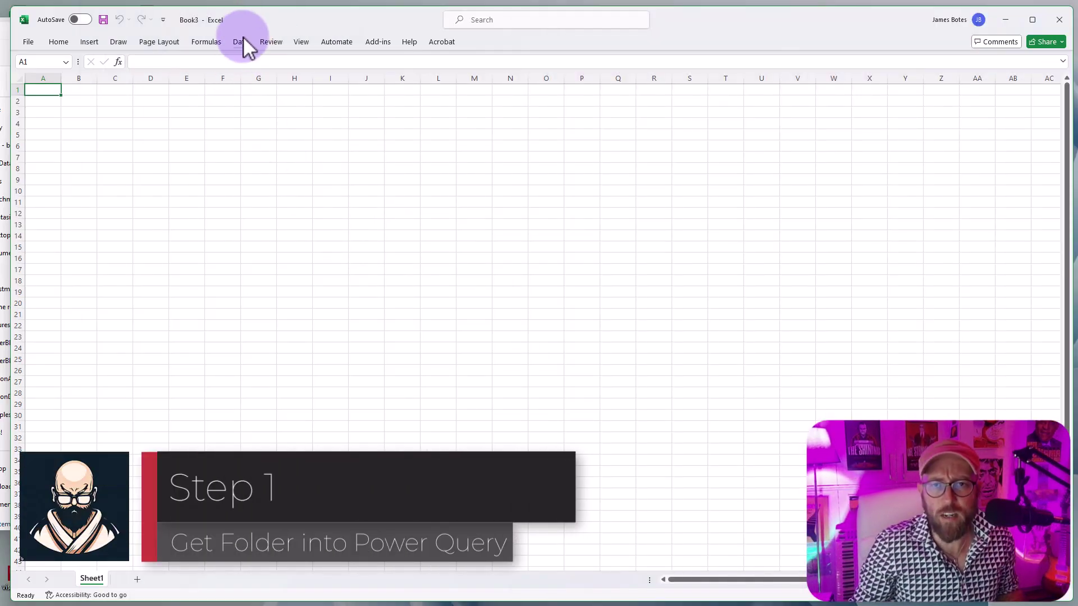
# Step: Start a From Folder import of C:\test, listing BrokerStatement, BrokerStatement2 and BrokerStatement3
pyautogui.click(243, 43)
pyautogui.click(34, 81)
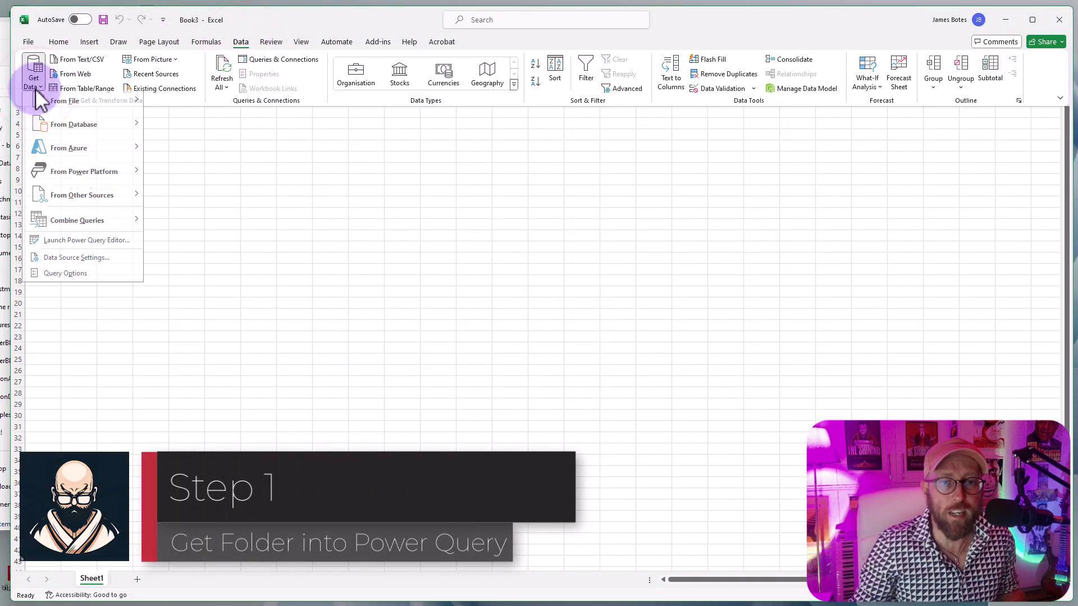
pyautogui.moveTo(50, 100)
pyautogui.click(197, 218)
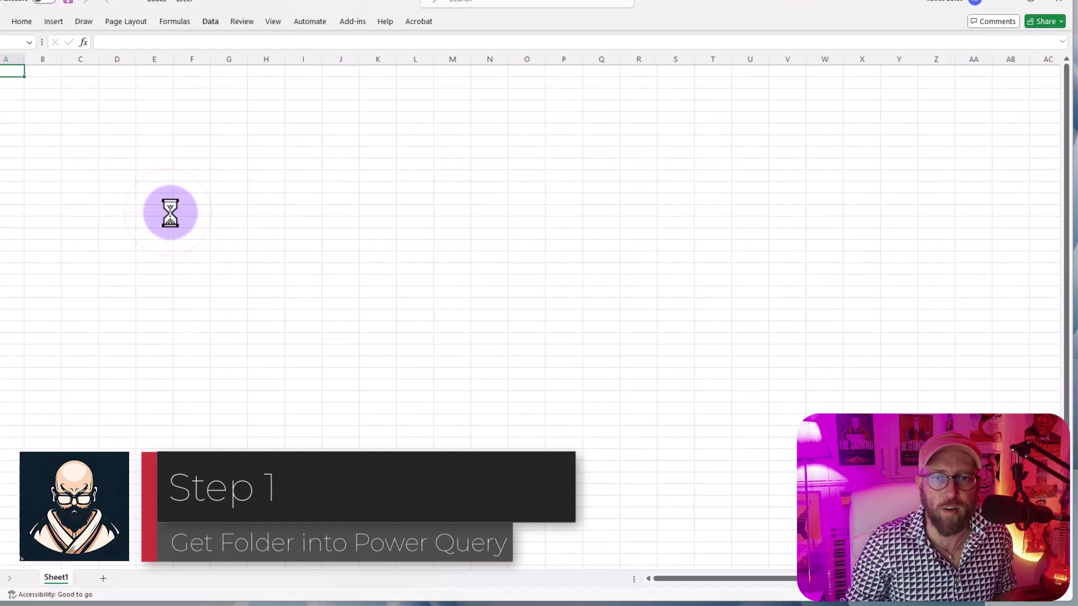
pyautogui.click(38, 222)
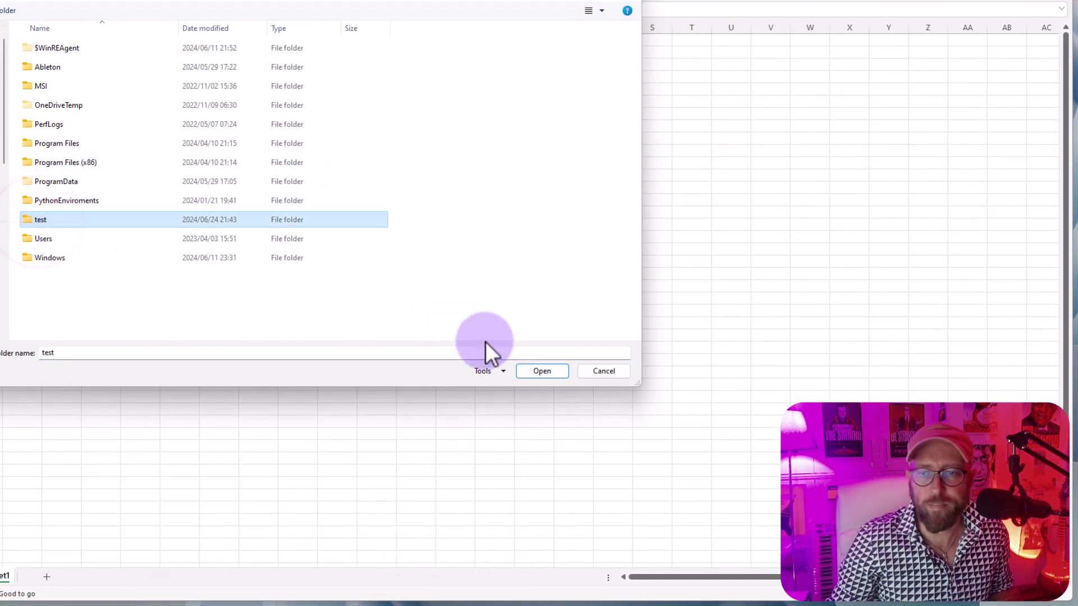
pyautogui.click(538, 370)
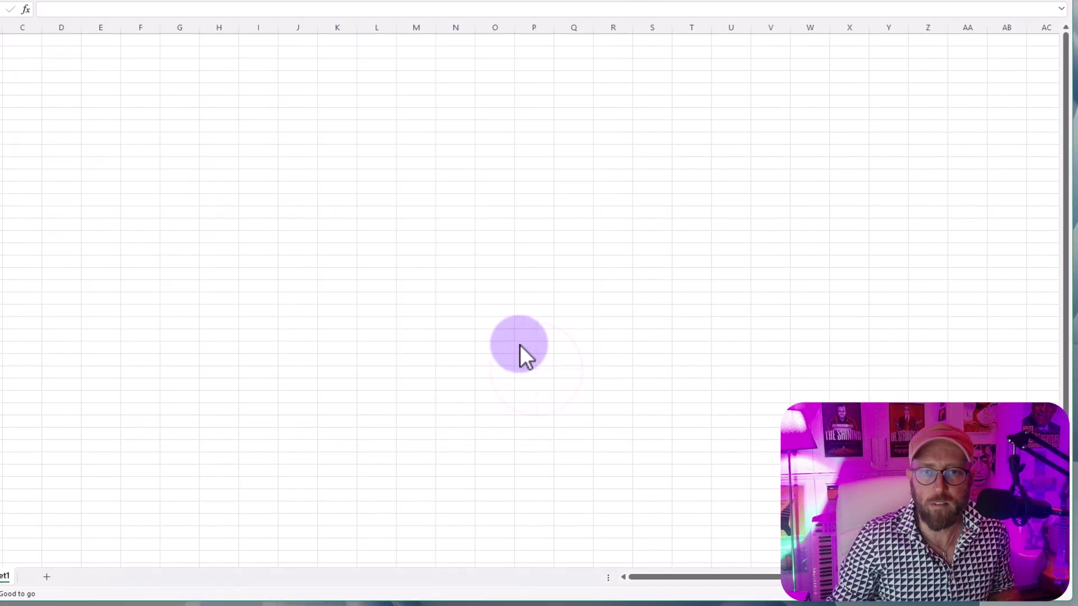
pyautogui.moveTo(909, 185); pyautogui.dragTo(282, 32)
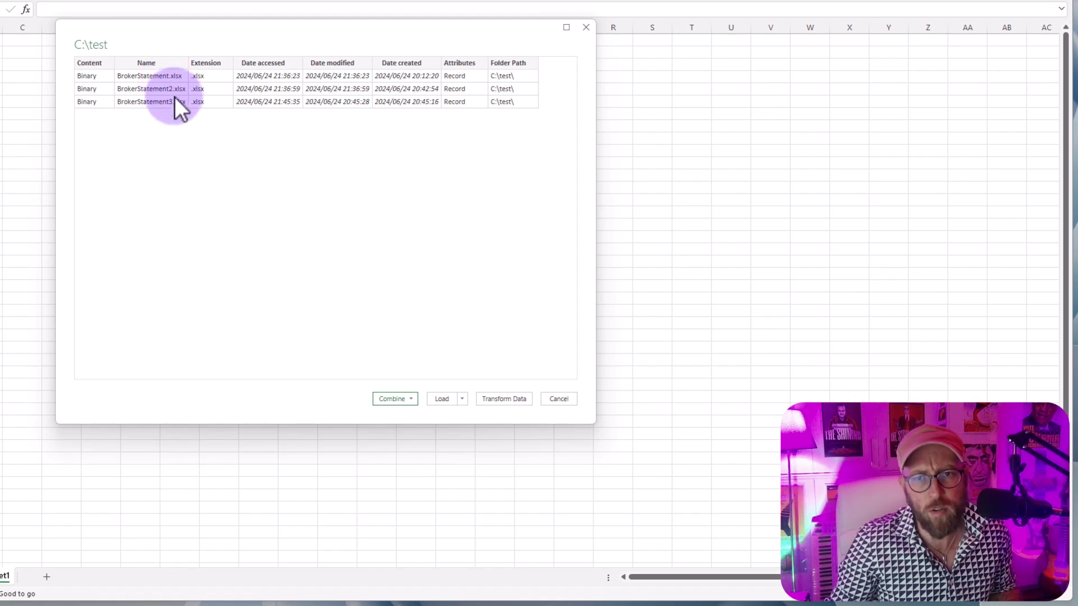
# Step: Load the folder files into Power Query Editor and rename the query to ColumnList
pyautogui.click(506, 400)
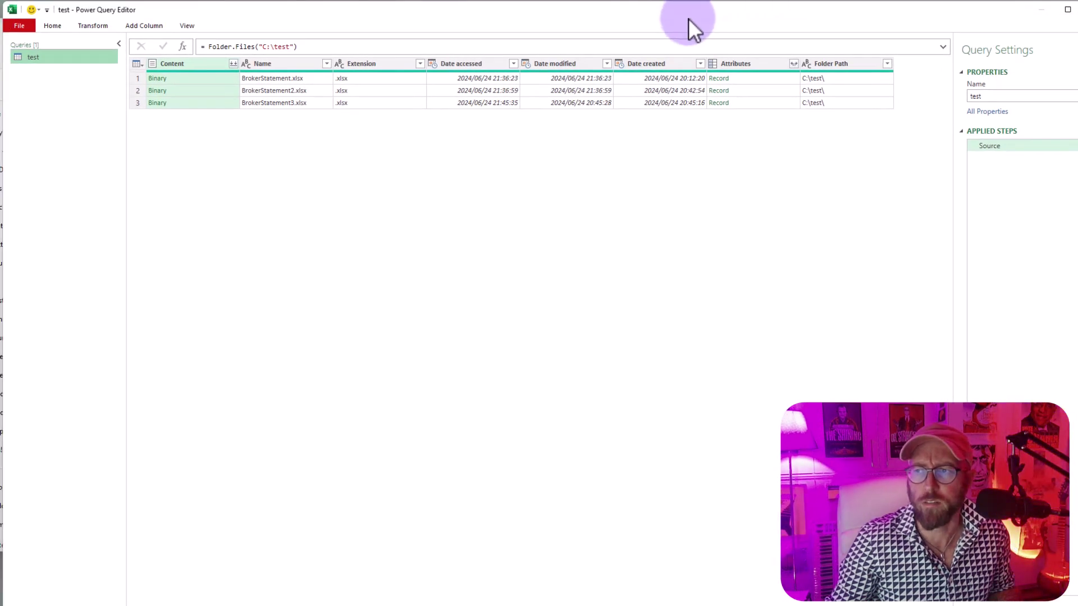
pyautogui.doubleClick(974, 95)
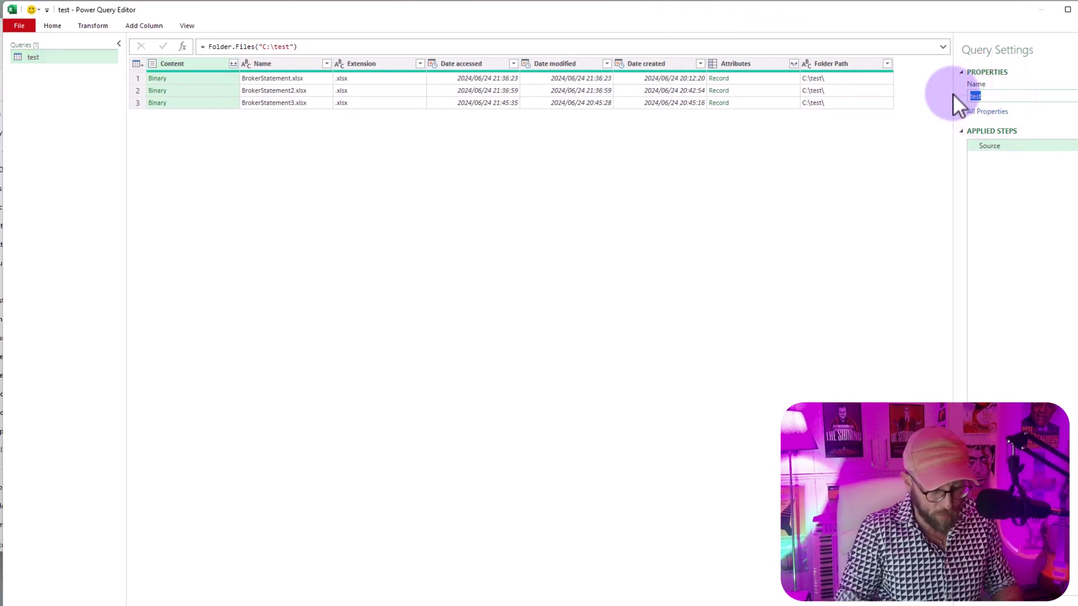
pyautogui.write('ColumnList')
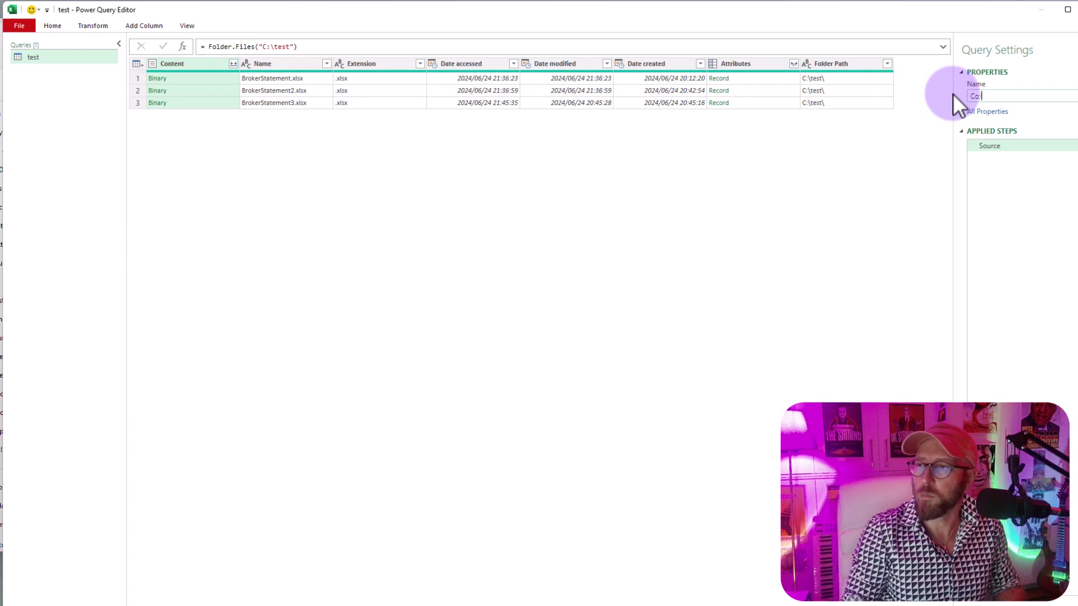
pyautogui.press('Return')
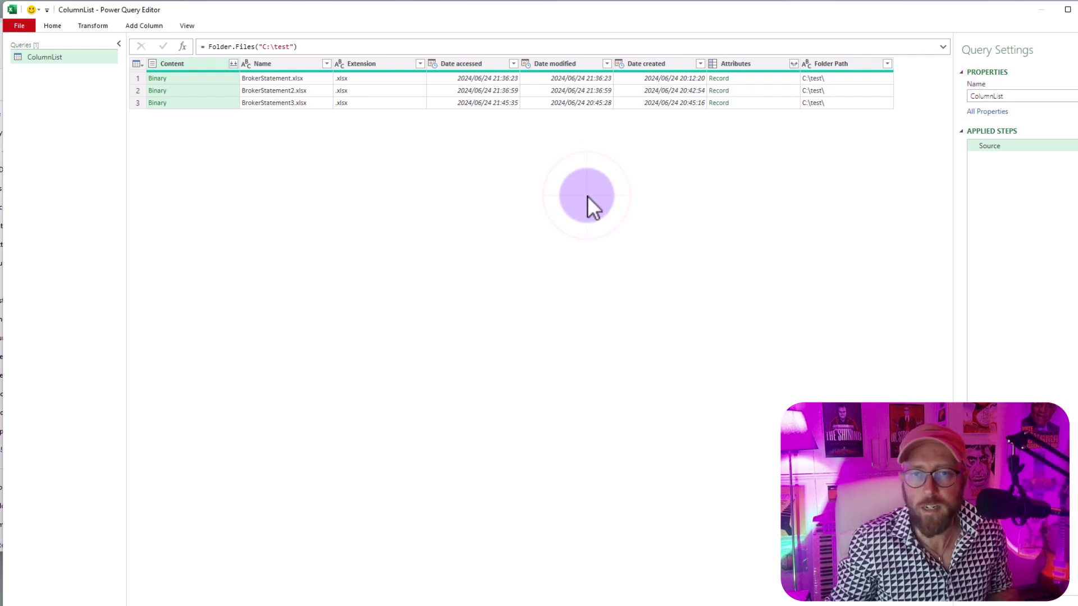
# Step: Enlarge the preview pane and preview each of the three statement files' contents
pyautogui.click(220, 77)
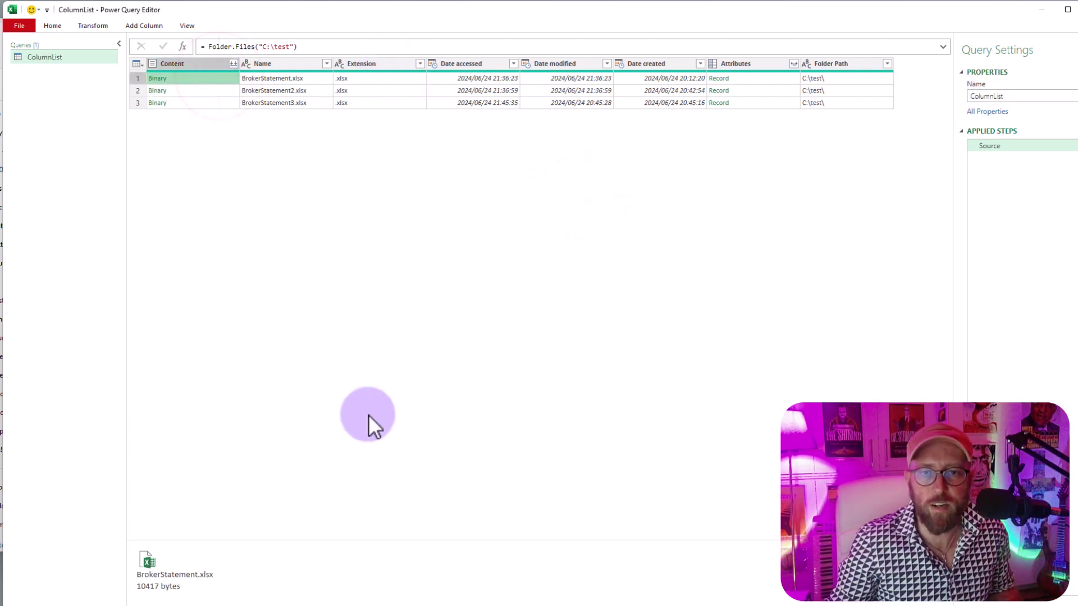
pyautogui.moveTo(349, 538); pyautogui.dragTo(320, 298)
pyautogui.click(198, 90)
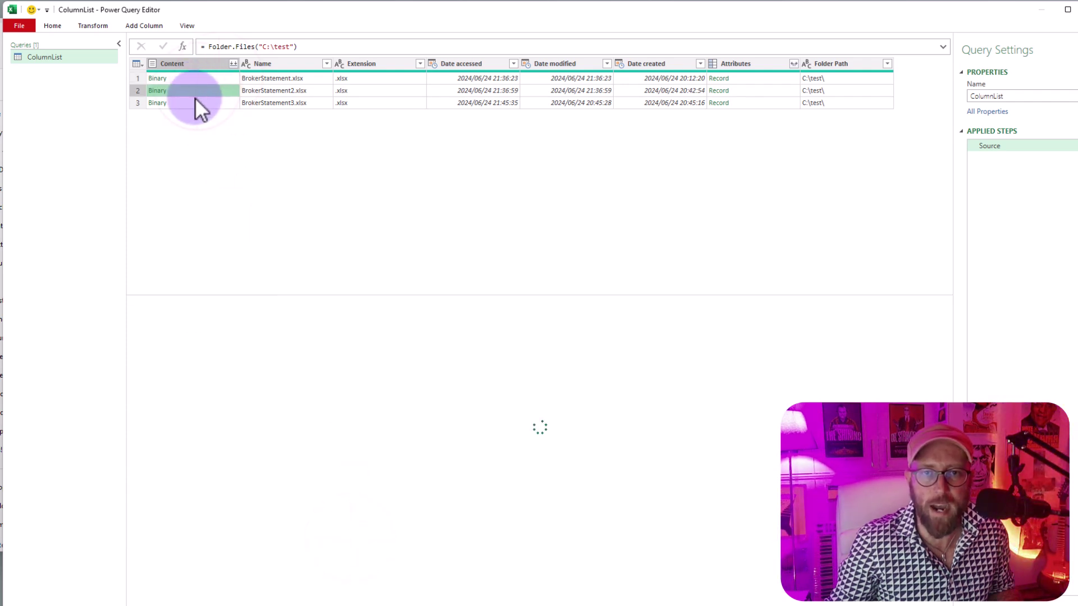
pyautogui.click(203, 103)
pyautogui.click(199, 91)
pyautogui.click(202, 79)
pyautogui.click(203, 90)
pyautogui.click(207, 103)
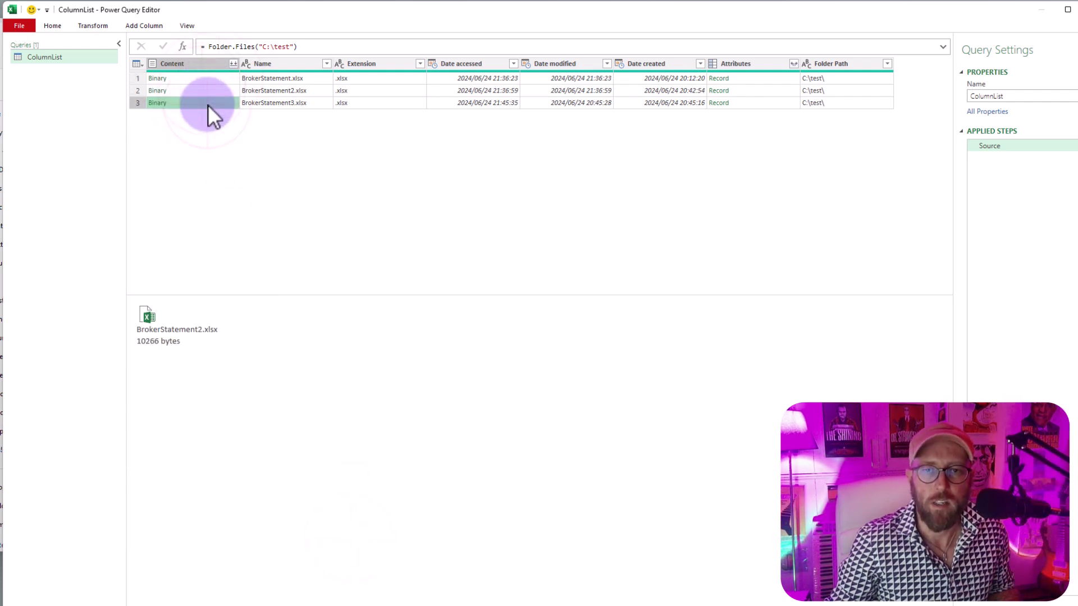
pyautogui.click(200, 77)
pyautogui.click(202, 90)
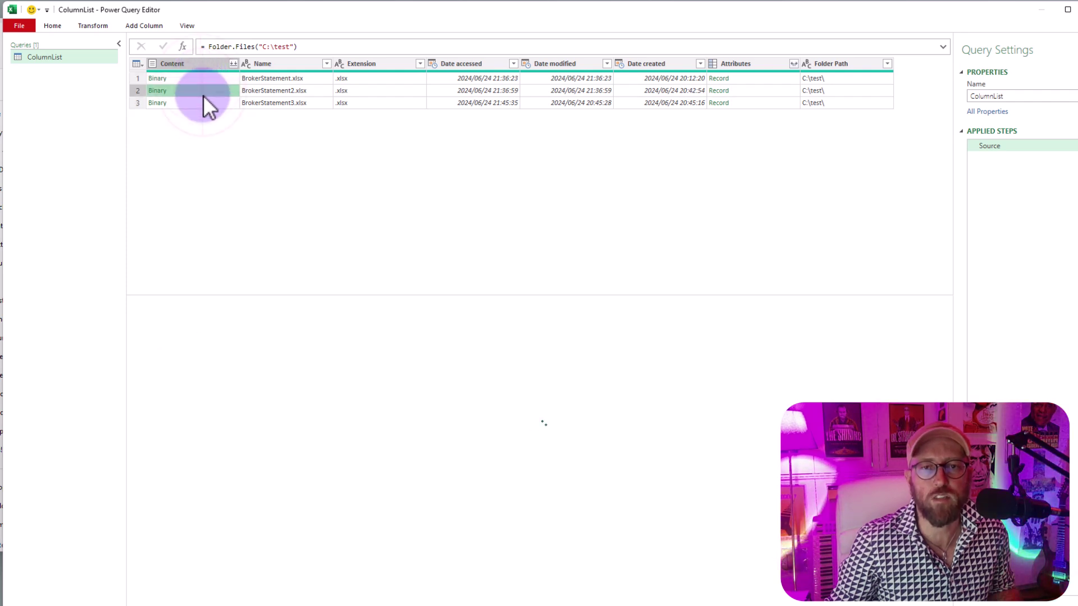
pyautogui.click(204, 101)
pyautogui.click(201, 79)
pyautogui.click(199, 91)
pyautogui.click(198, 104)
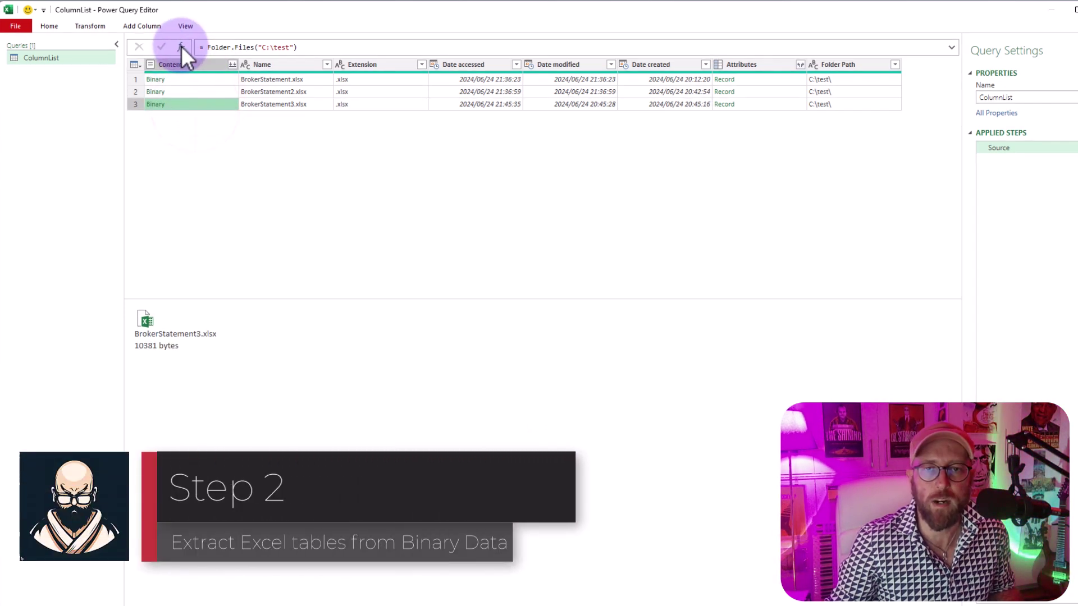
# Step: Add a custom step Table.TransformColumns(Source, {"Content", Excel.Workbook})
pyautogui.click(181, 46)
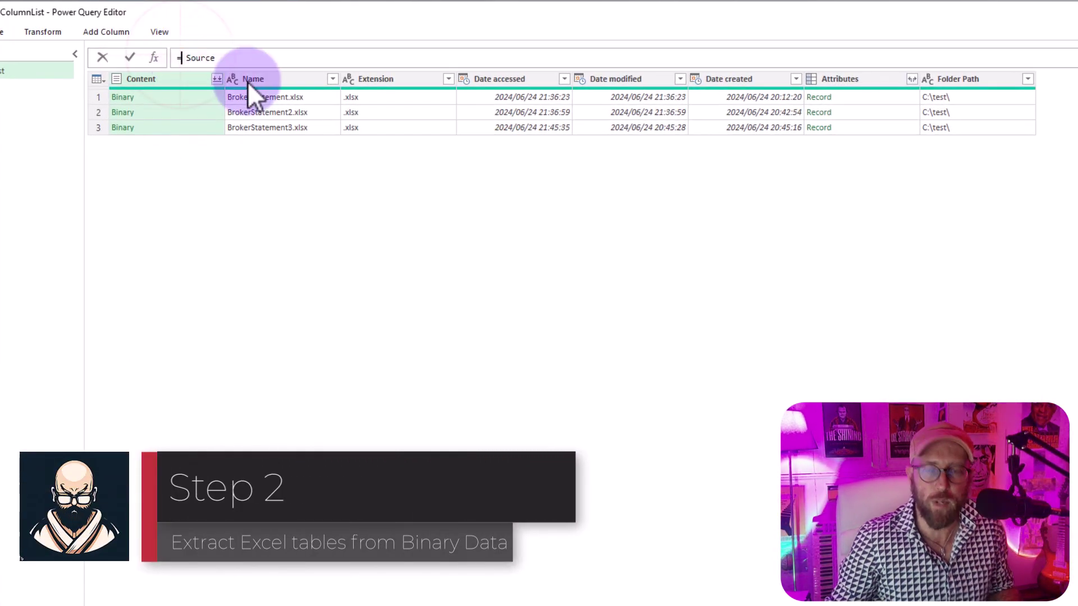
pyautogui.write('tabletran')
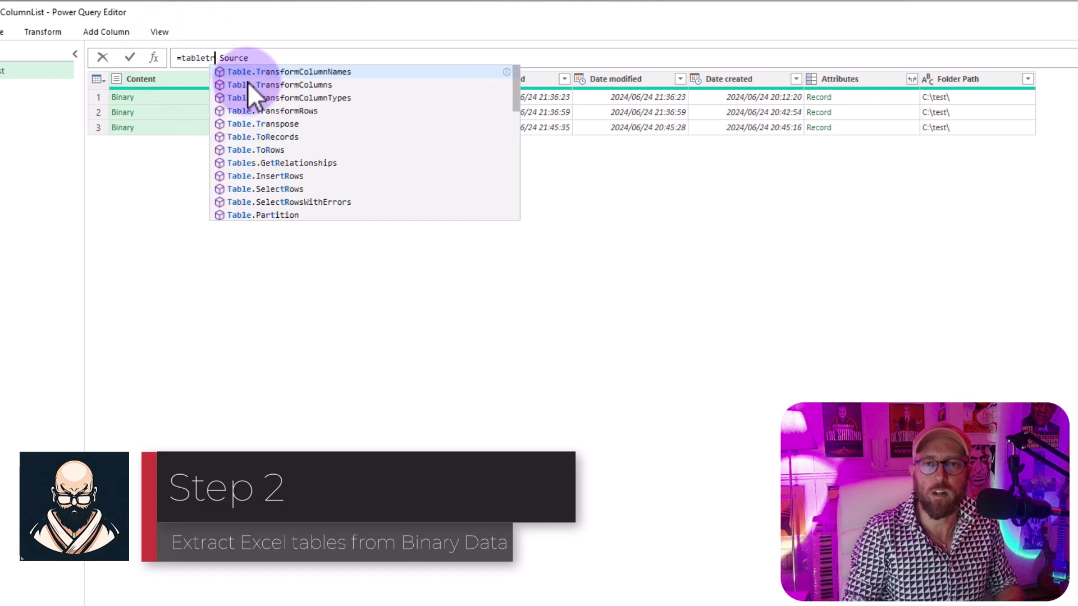
pyautogui.press('Down')
pyautogui.press('Tab')
pyautogui.press('Delete')
pyautogui.write('(')
pyautogui.press('End')
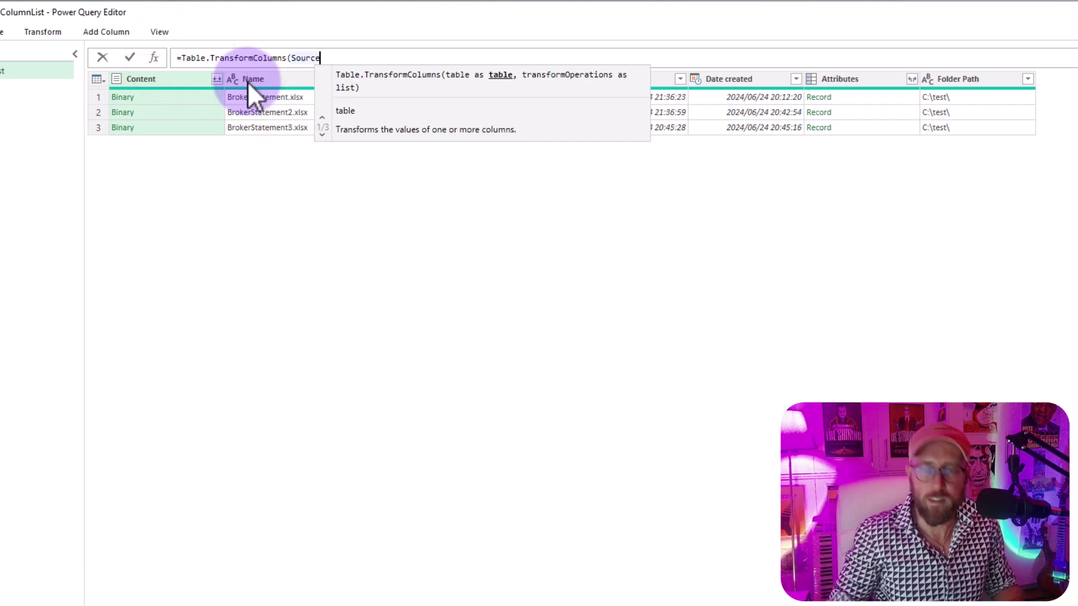
pyautogui.write(', {"')
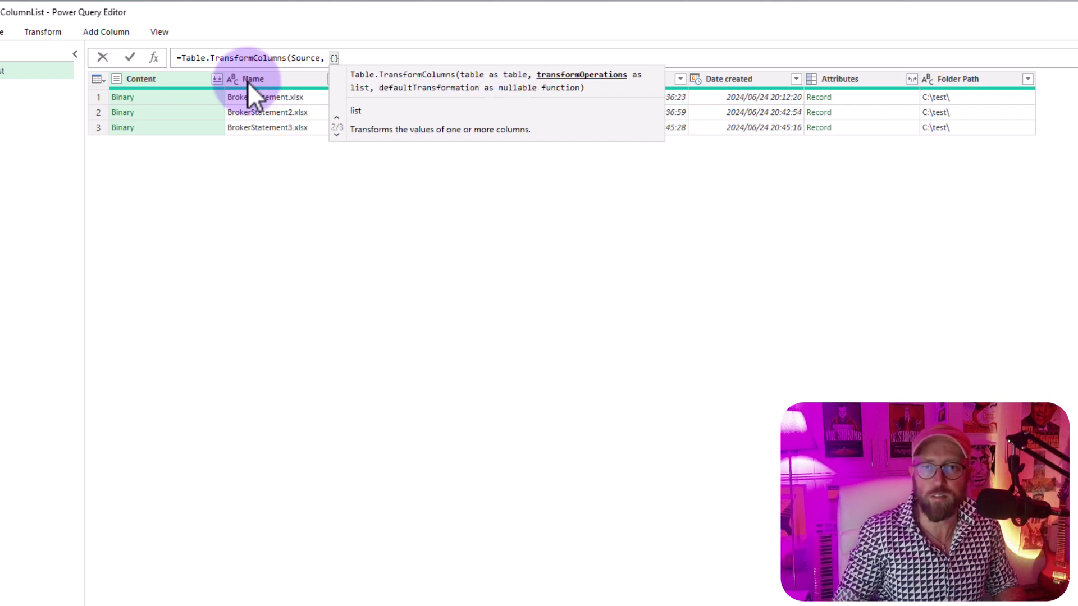
pyautogui.write('Content"')
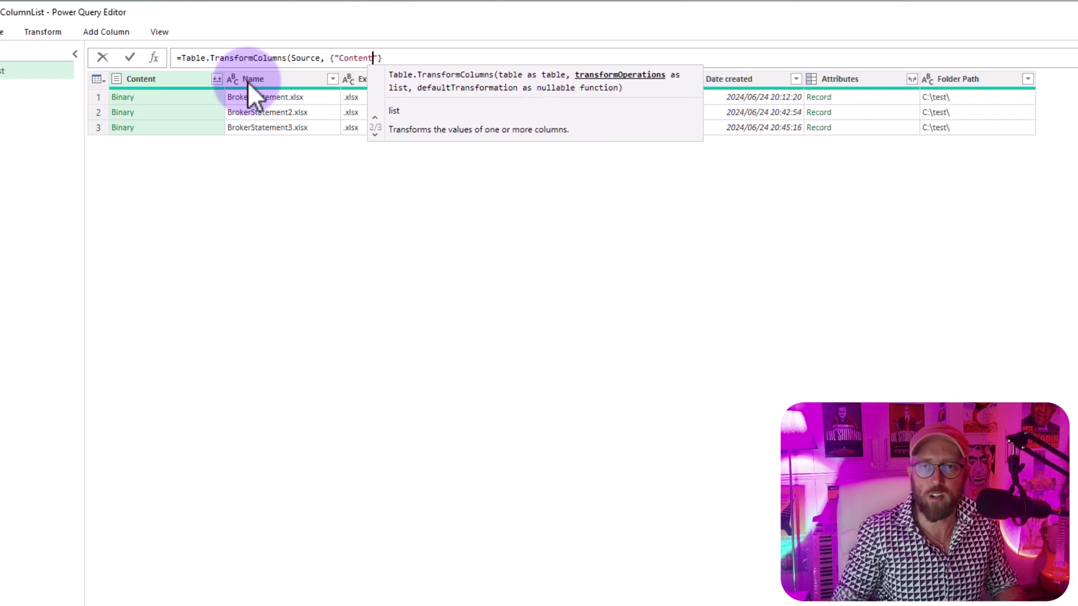
pyautogui.write(', ')
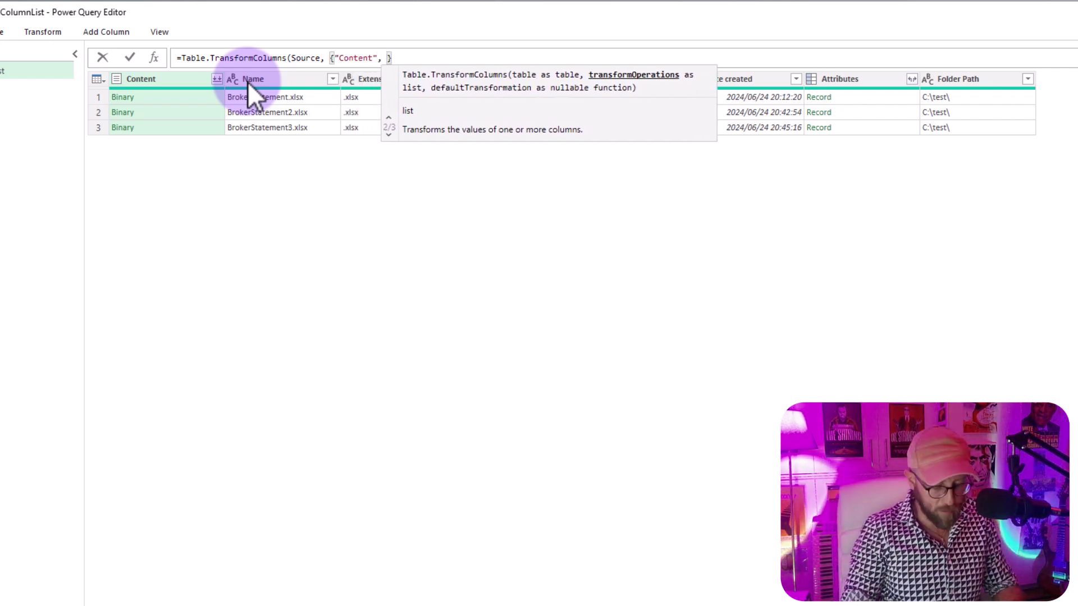
pyautogui.write('Excel.Workbook')
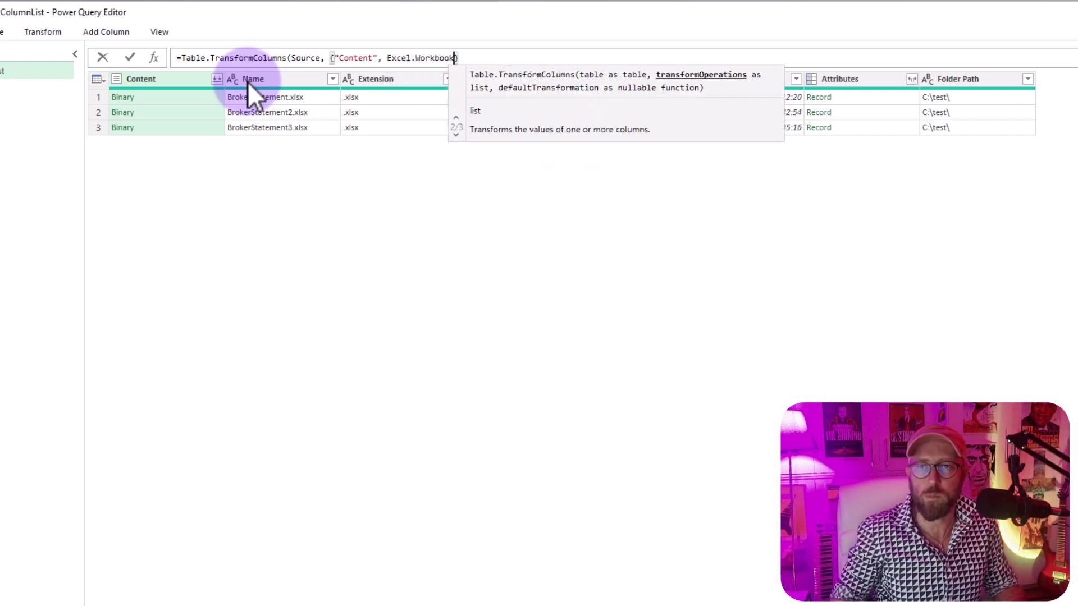
pyautogui.write('})')
pyautogui.press('Return')
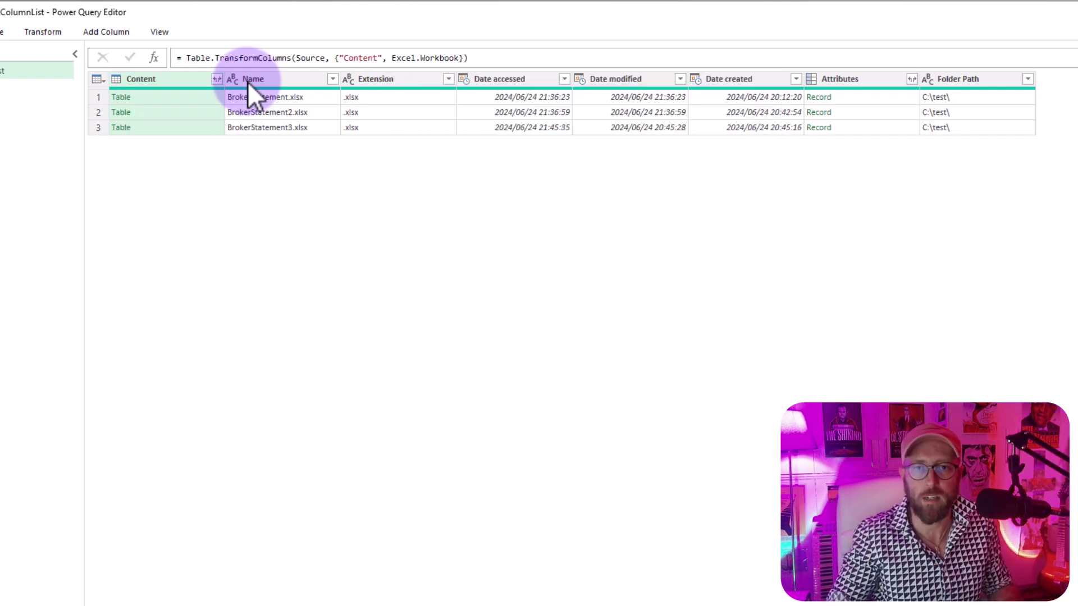
# Step: Preview each workbook's extracted sheet list, each showing Sheet1
pyautogui.click(183, 97)
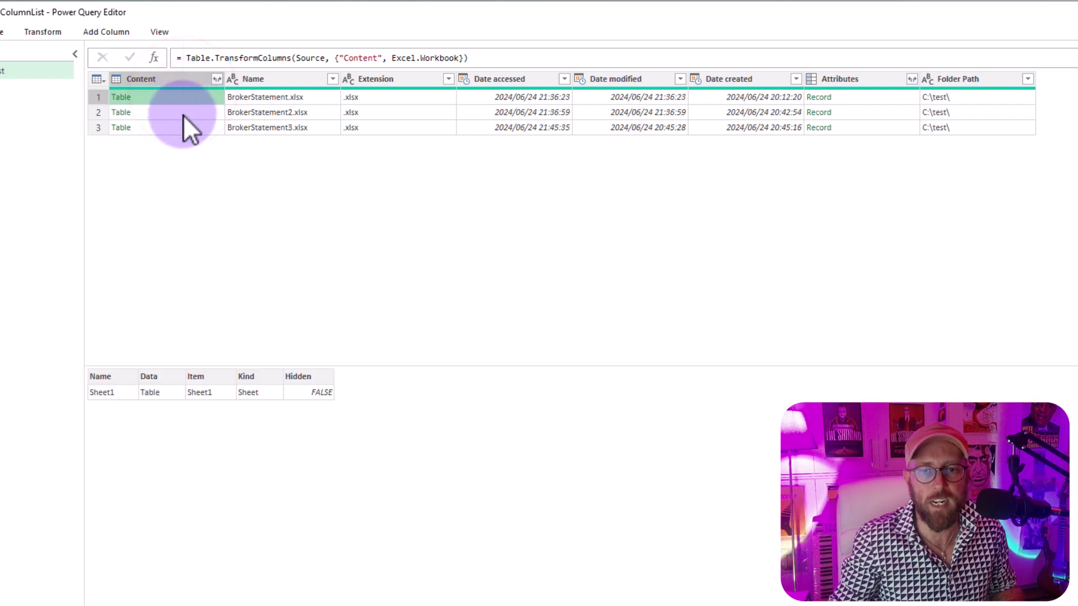
pyautogui.click(183, 113)
pyautogui.click(178, 124)
pyautogui.click(175, 109)
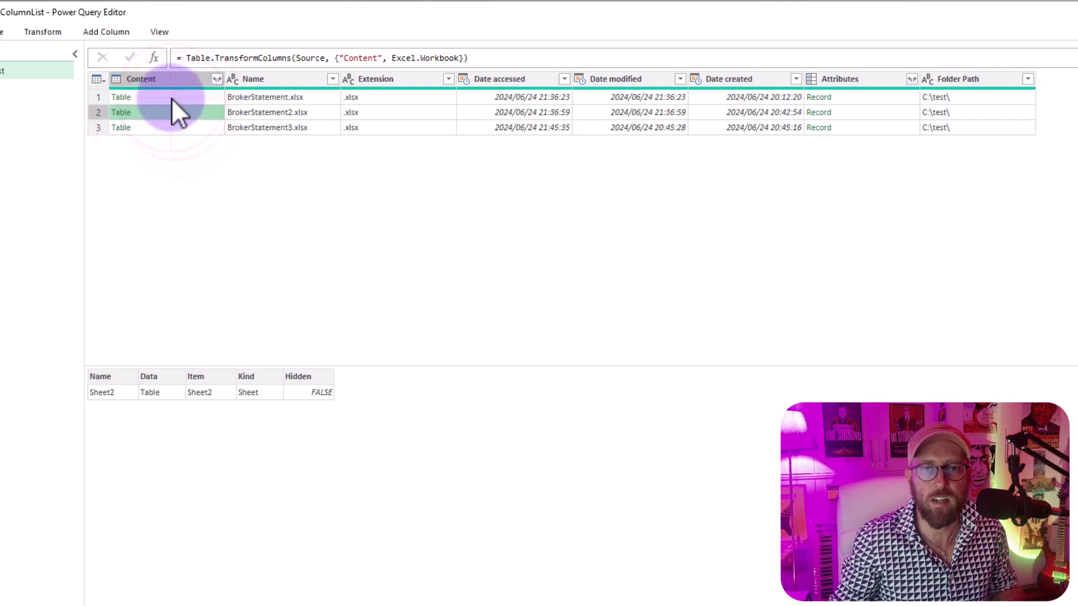
pyautogui.click(170, 98)
pyautogui.click(176, 114)
pyautogui.click(173, 122)
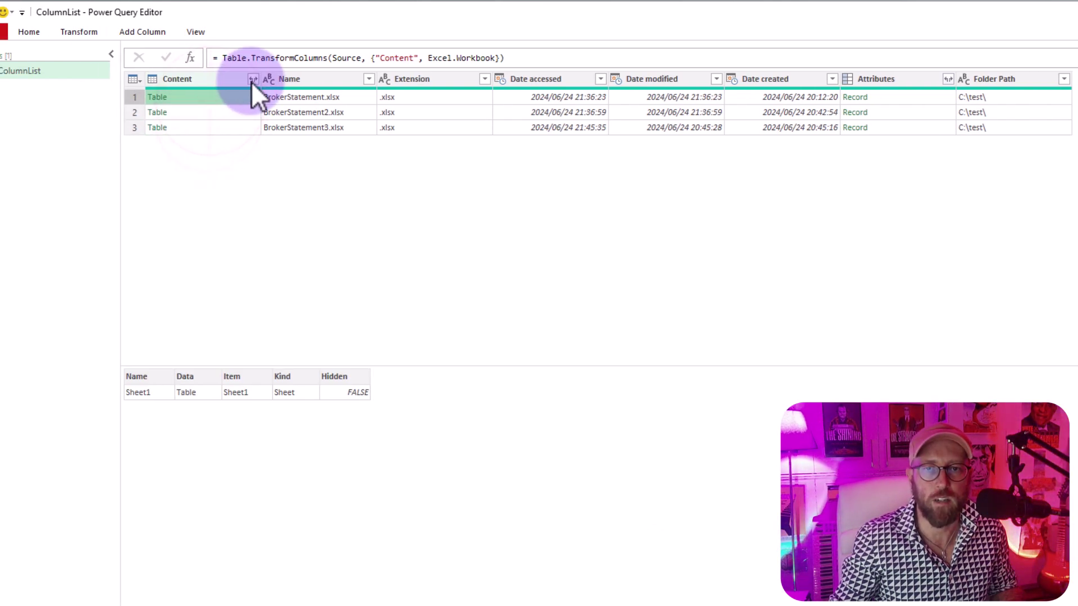
# Step: Expand the Content column with all columns kept into Name.1, Data, Item, Kind and Hidden
pyautogui.click(217, 79)
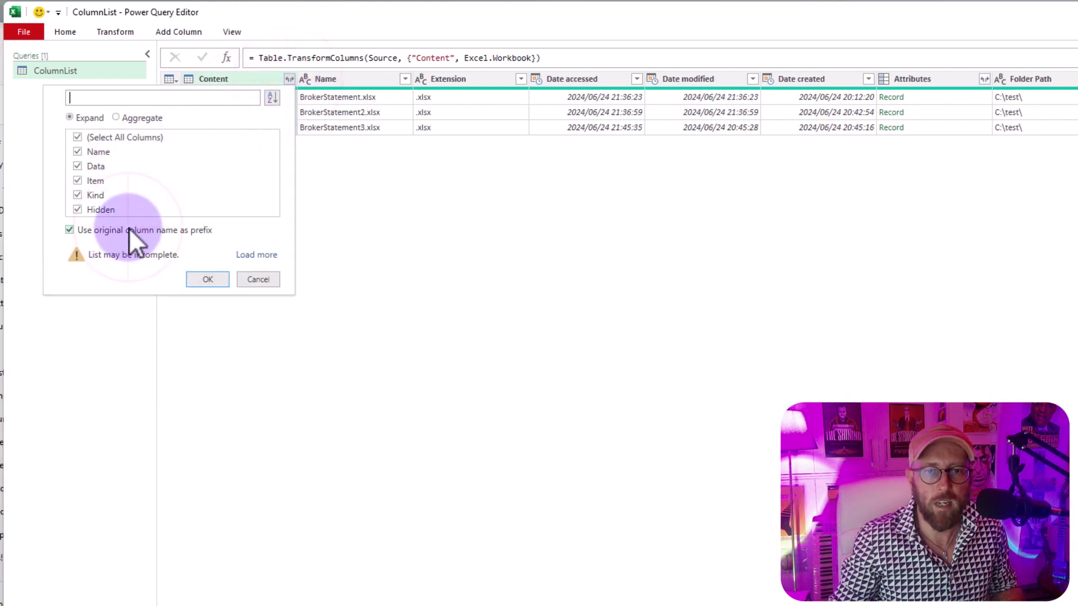
pyautogui.click(203, 279)
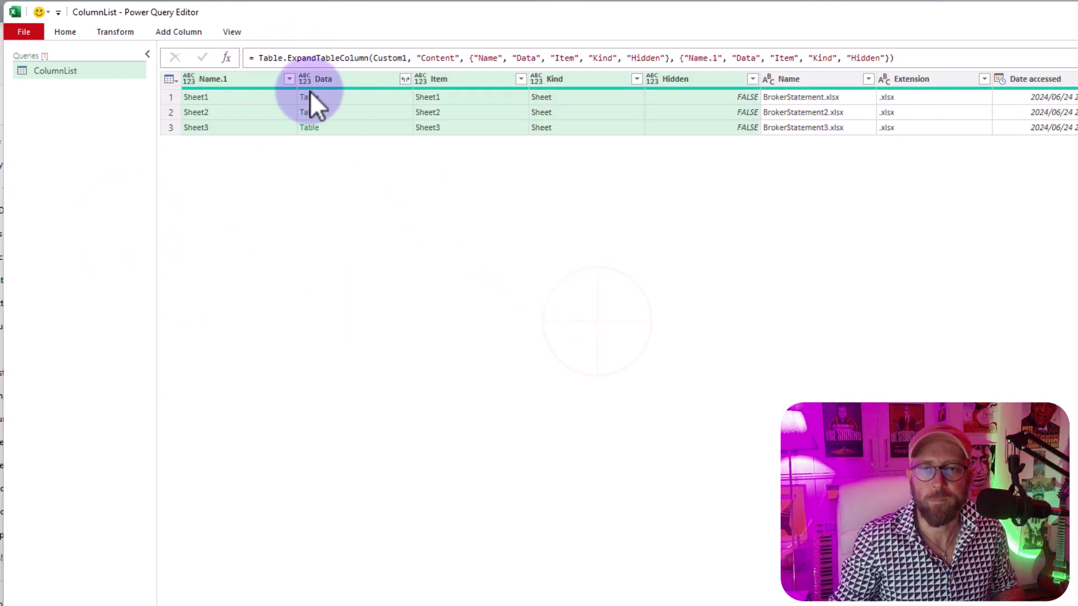
pyautogui.click(359, 98)
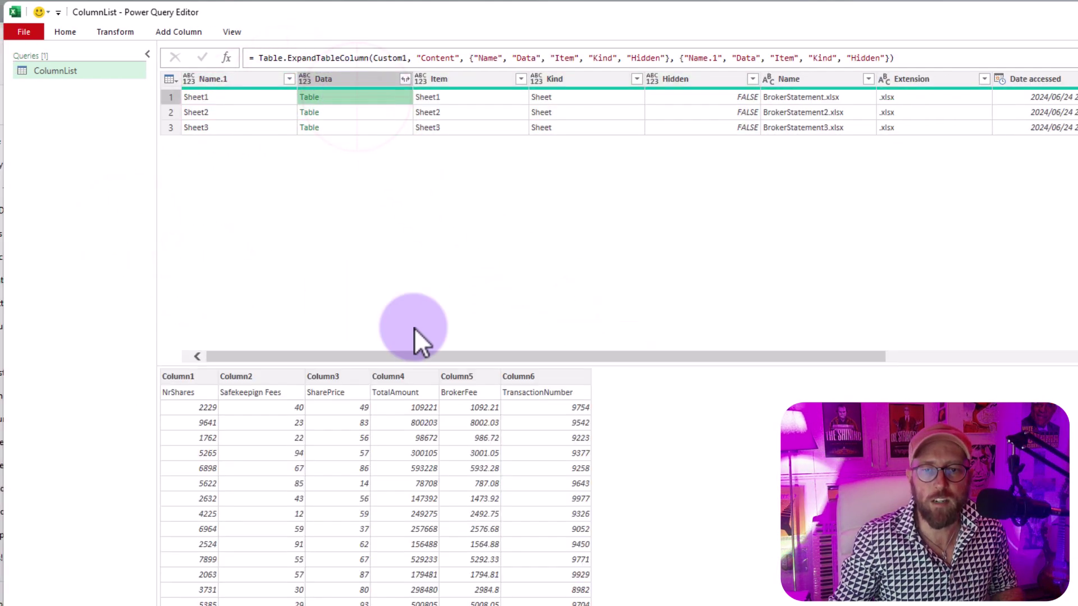
# Step: Compare the Sheet1–Sheet3 data tables by previewing each Data cell
pyautogui.click(365, 112)
pyautogui.click(366, 128)
pyautogui.click(364, 113)
pyautogui.click(363, 99)
pyautogui.click(365, 113)
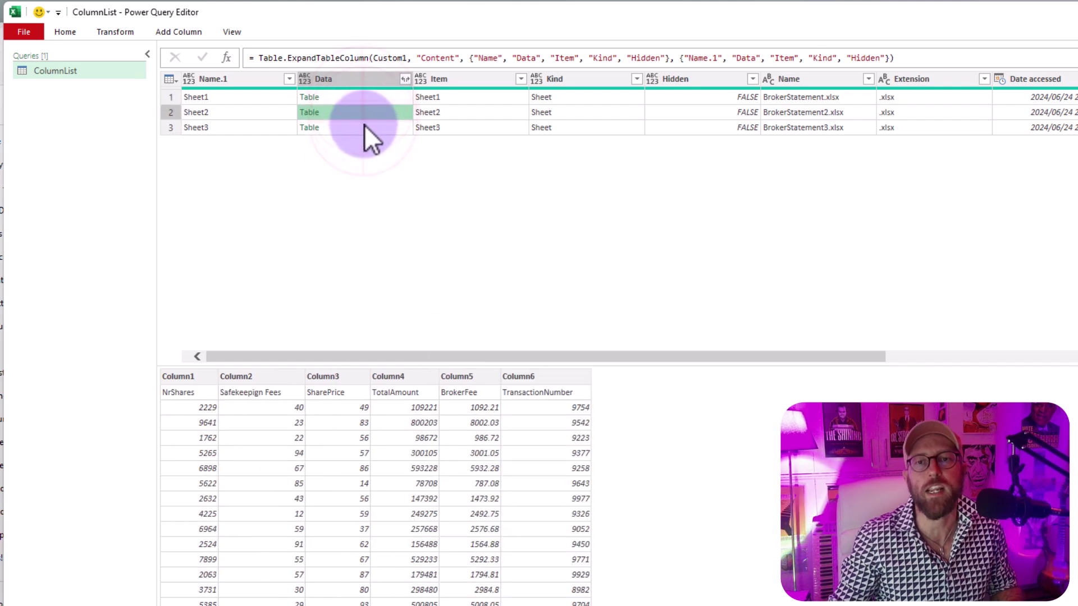
pyautogui.click(368, 99)
pyautogui.click(367, 111)
pyautogui.click(373, 127)
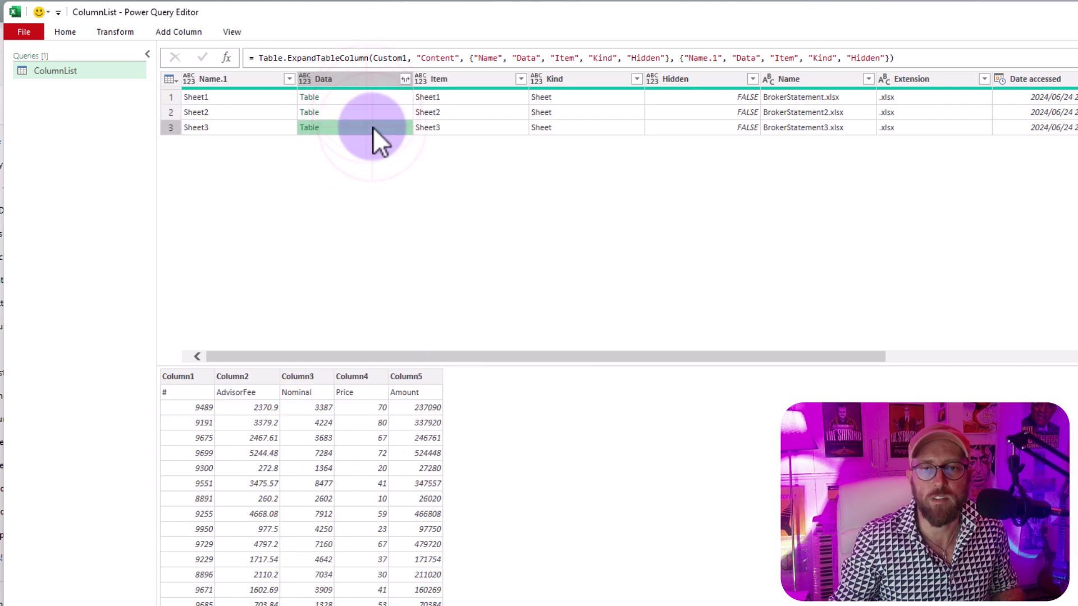
pyautogui.click(372, 111)
pyautogui.click(371, 98)
pyautogui.click(371, 112)
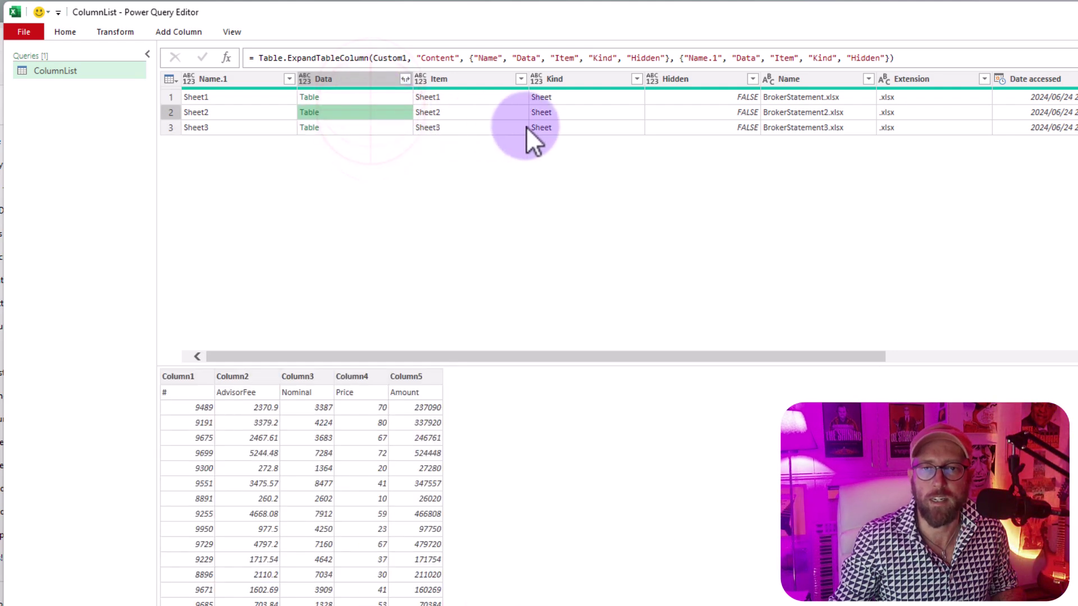
pyautogui.click(352, 101)
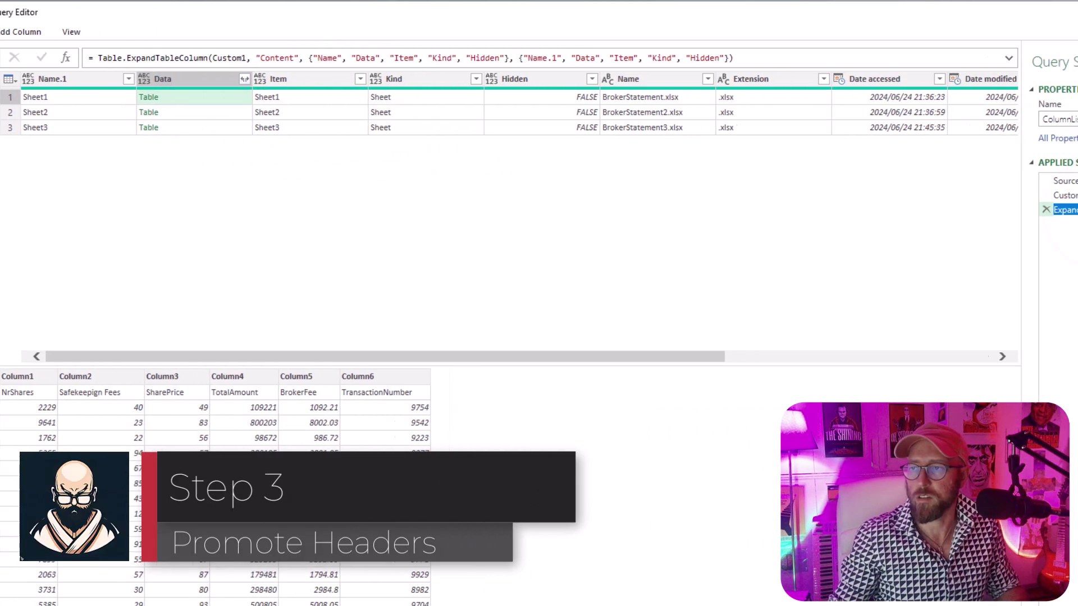
# Step: Rename the expand step to Expanded and preview each statement's table data
pyautogui.press('F2')
pyautogui.write('Expanded')
pyautogui.press('Return')
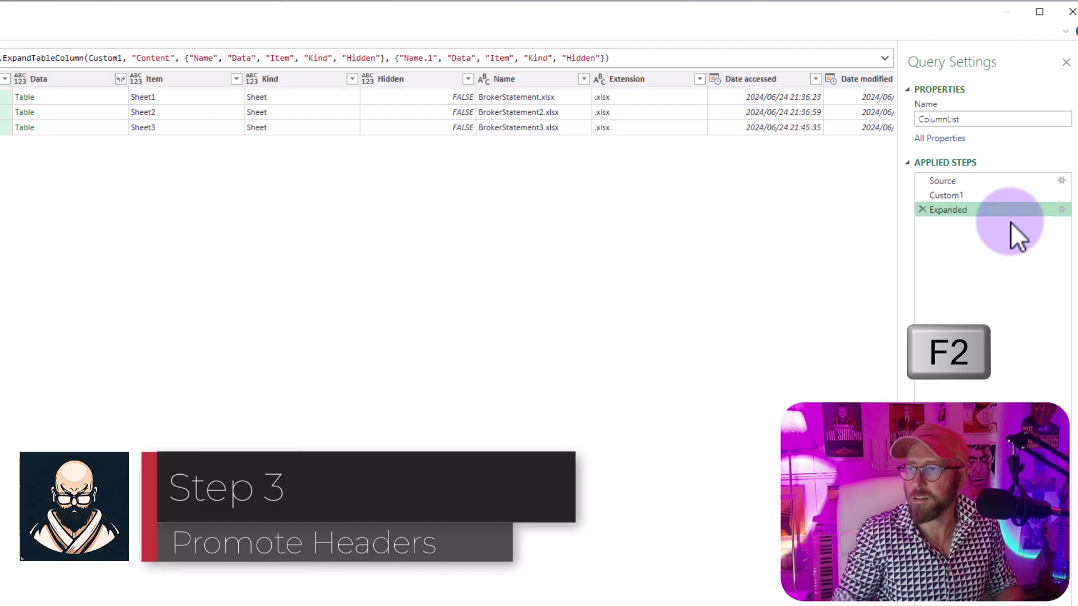
pyautogui.click(87, 97)
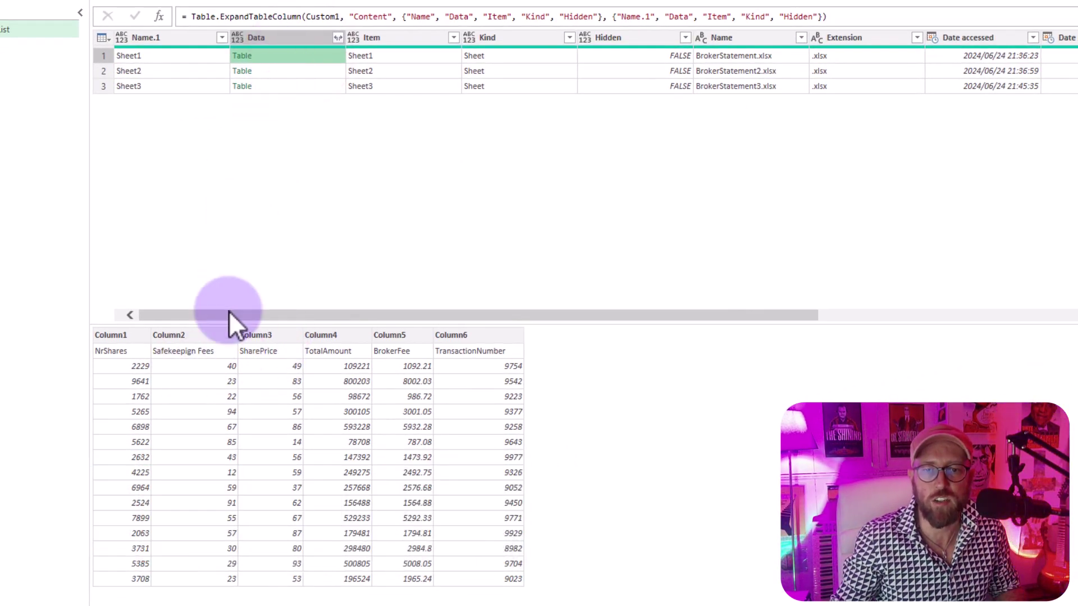
pyautogui.click(307, 68)
pyautogui.click(273, 85)
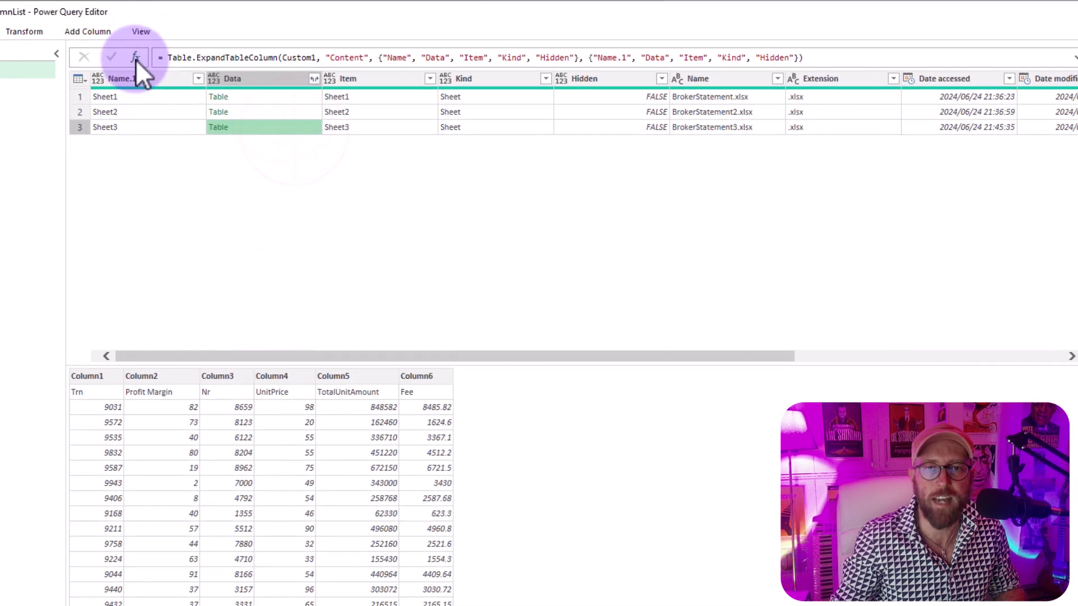
# Step: Add a step Table.TransformColumns(Expanded, {"Data", Table.PromoteHeaders}) to promote first-row headers
pyautogui.click(159, 17)
pyautogui.click(162, 58)
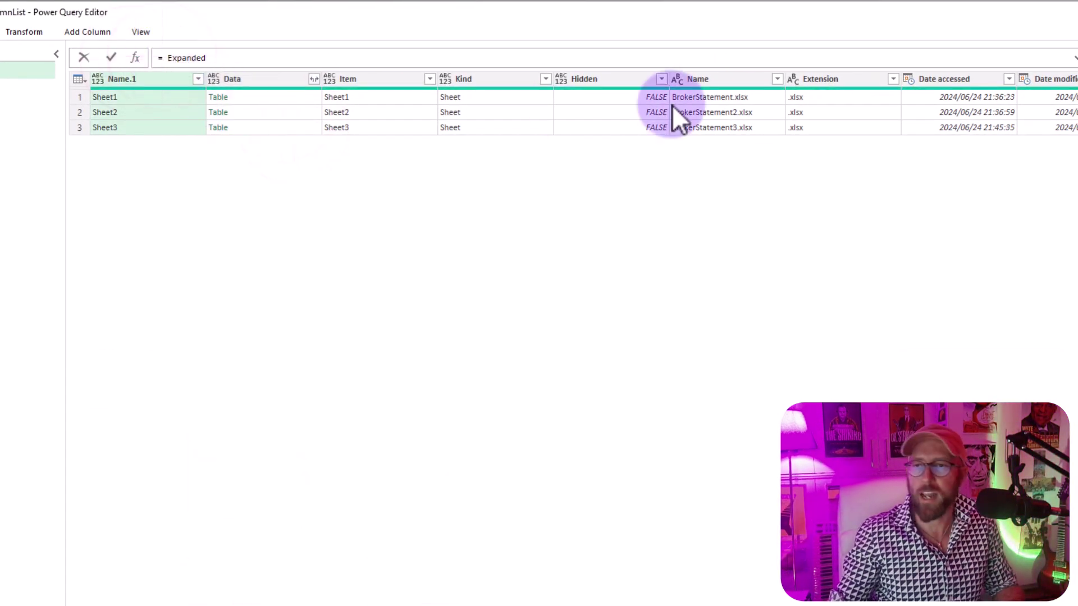
pyautogui.click(1075, 58)
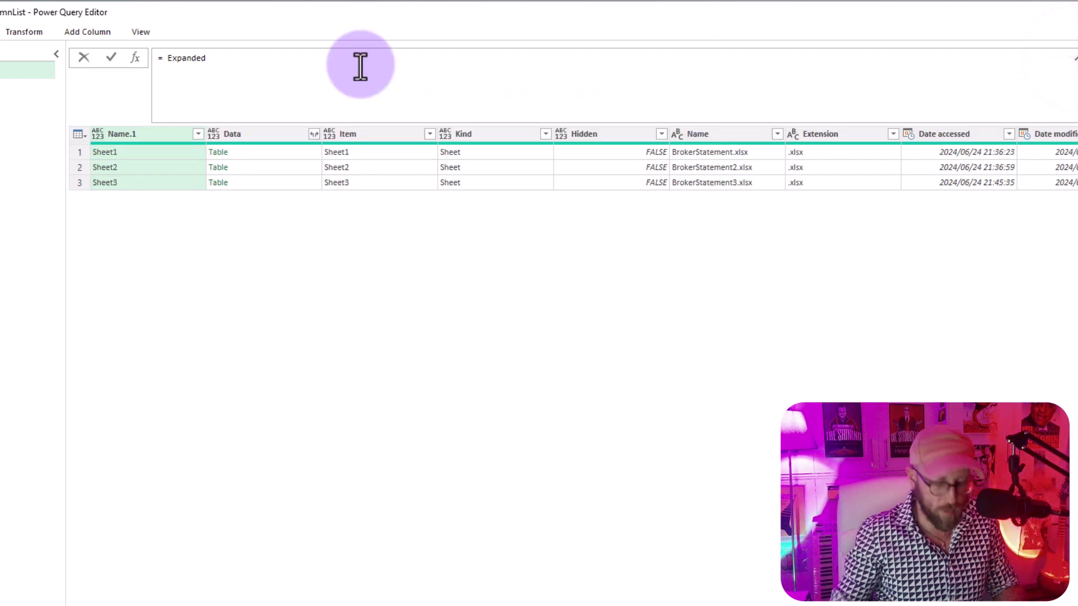
pyautogui.write('table')
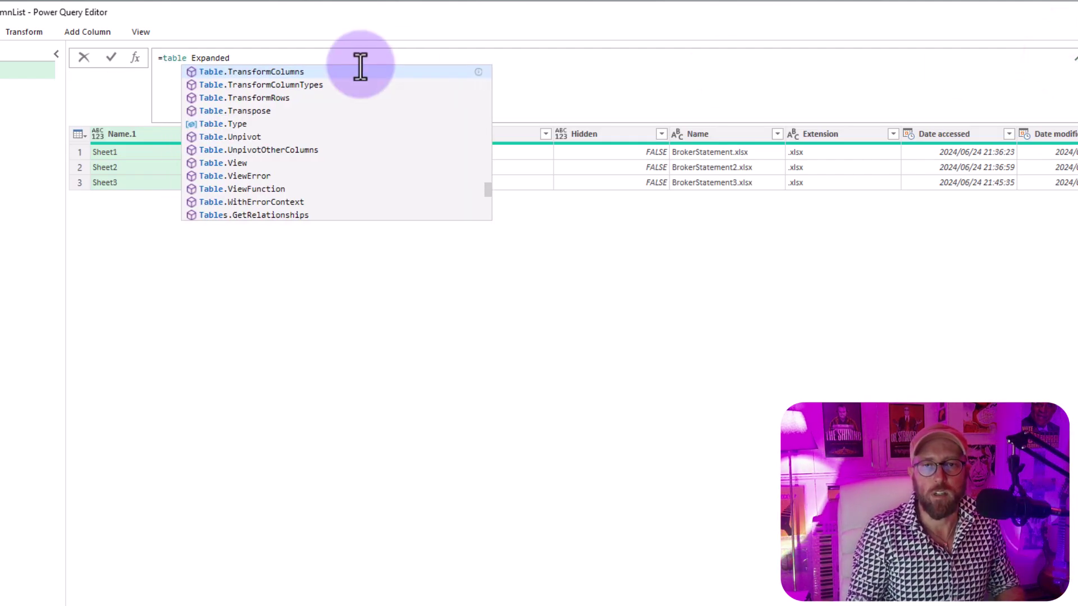
pyautogui.click(360, 68)
pyautogui.press('Delete')
pyautogui.press('Delete')
pyautogui.press('End')
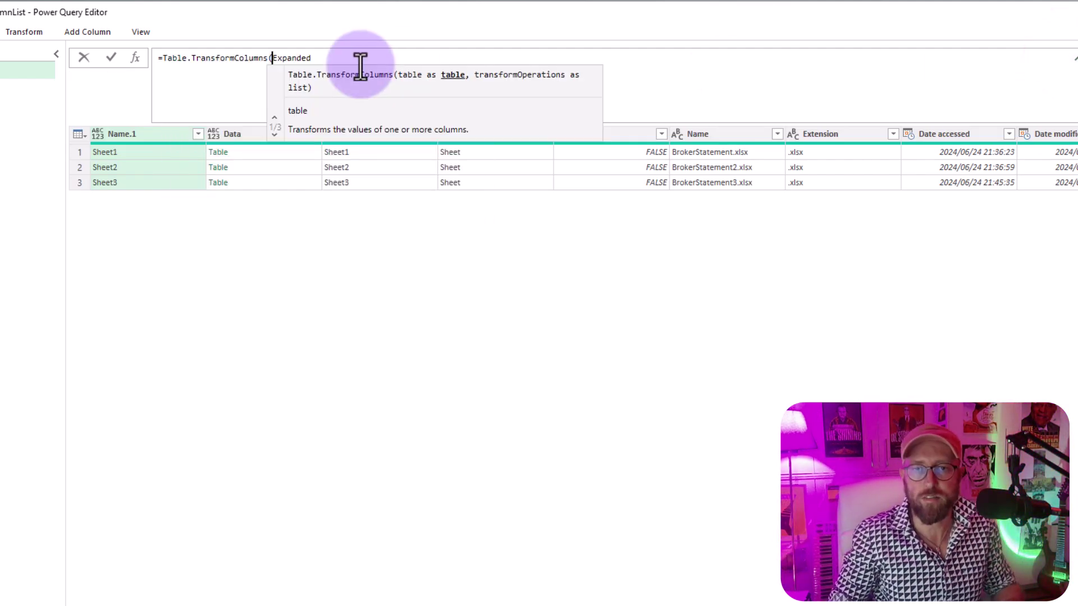
pyautogui.write(', ')
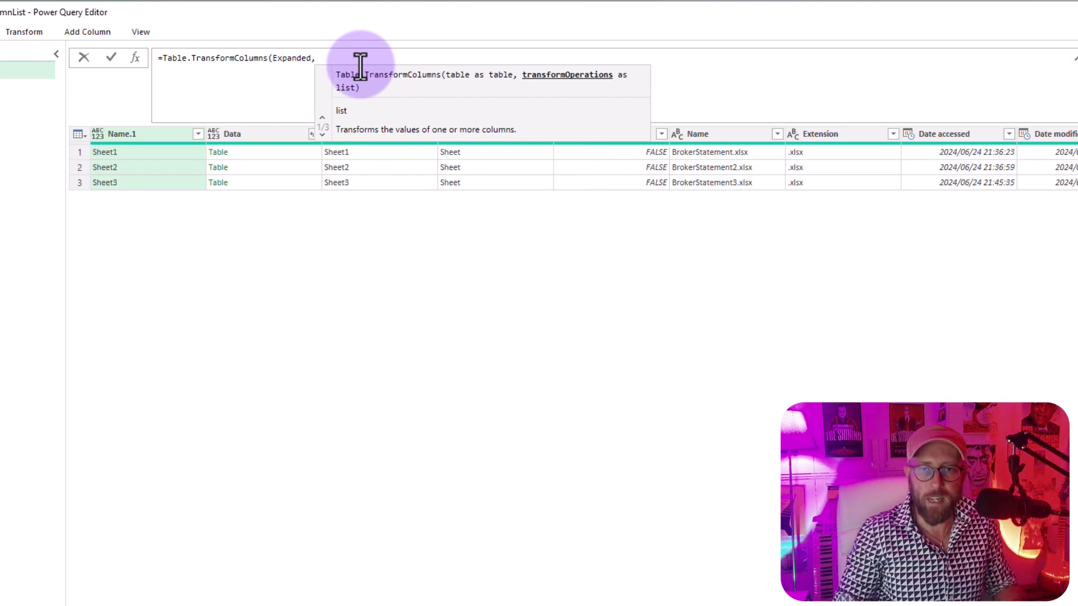
pyautogui.write('{"')
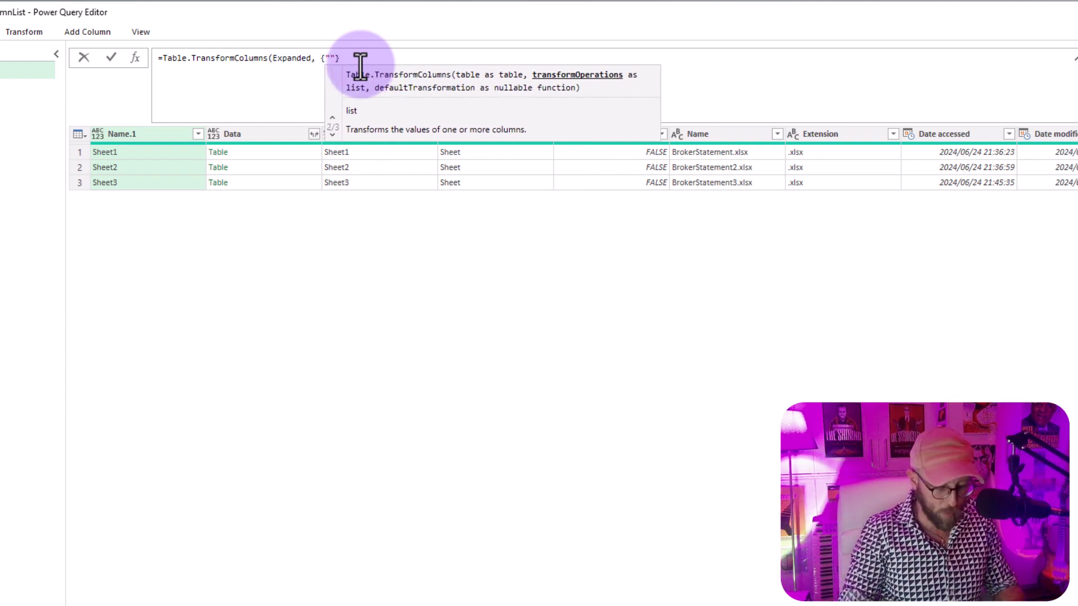
pyautogui.write('Data"')
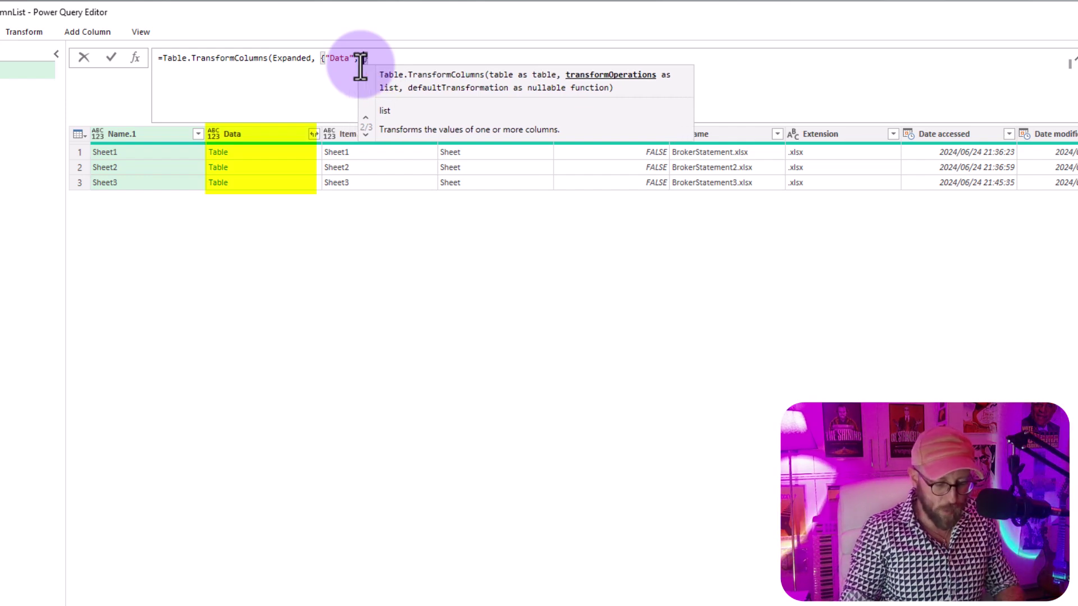
pyautogui.write(', Table.PromoteHeaders')
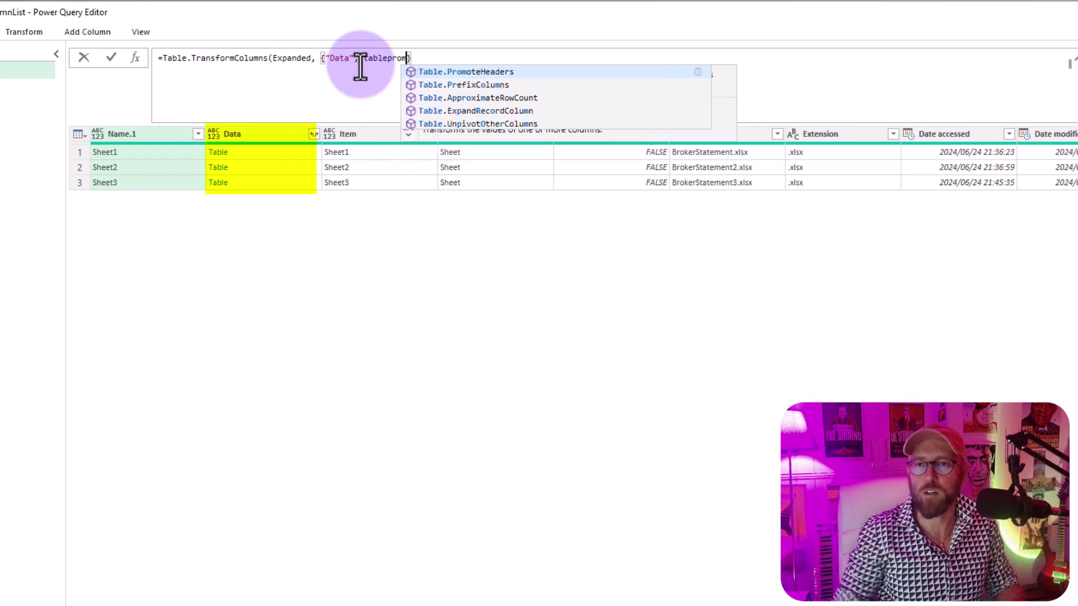
pyautogui.press('Tab')
pyautogui.write('})')
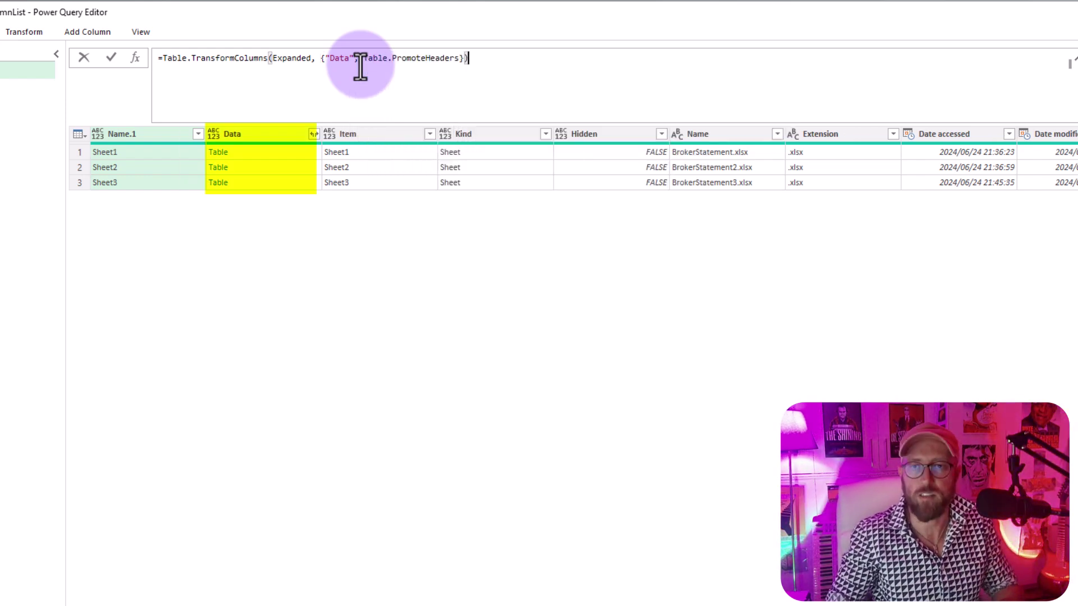
pyautogui.press('Return')
# Step: Check each Data table's promoted column headers
pyautogui.click(254, 152)
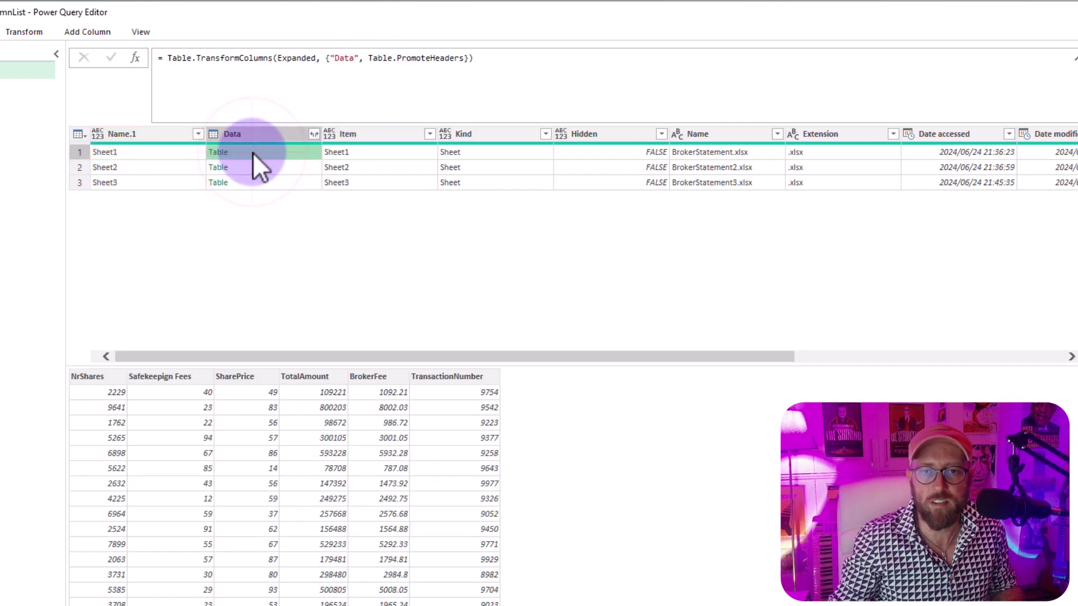
pyautogui.click(259, 173)
pyautogui.click(260, 186)
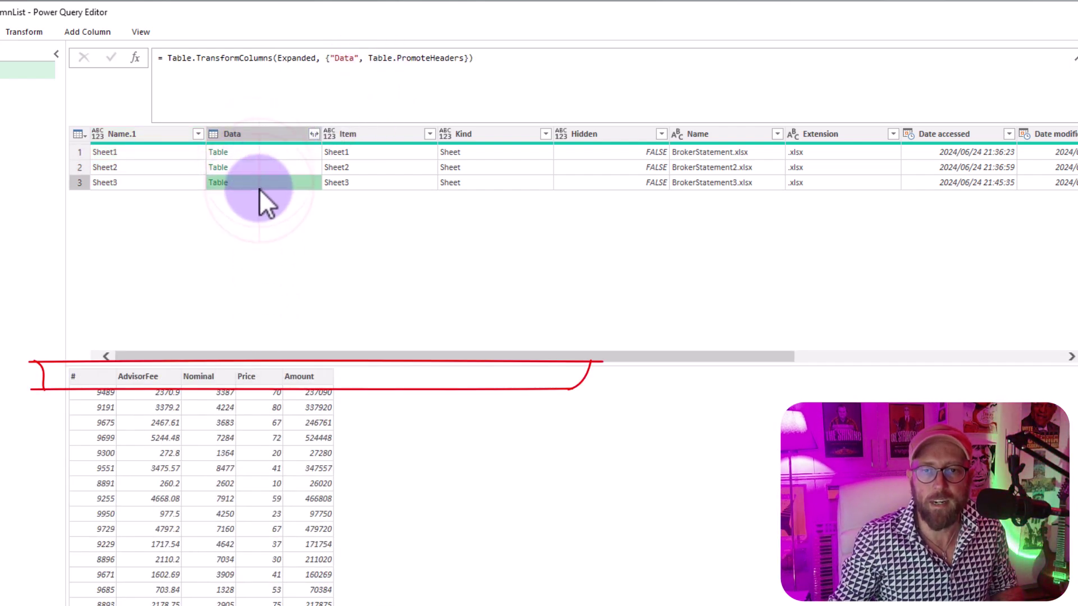
pyautogui.click(258, 155)
pyautogui.click(255, 167)
pyautogui.click(259, 179)
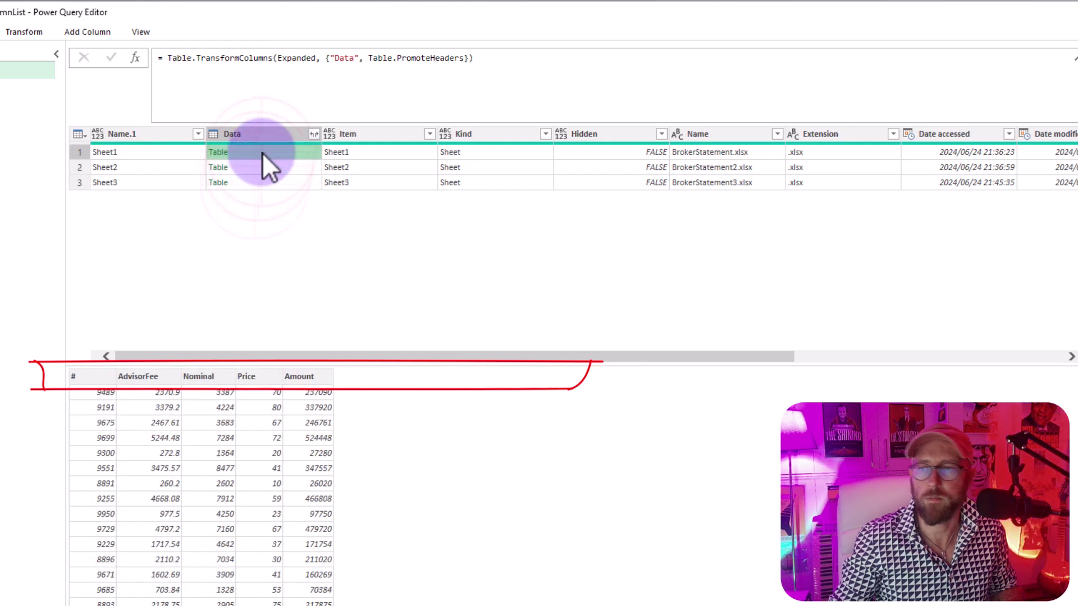
pyautogui.click(262, 153)
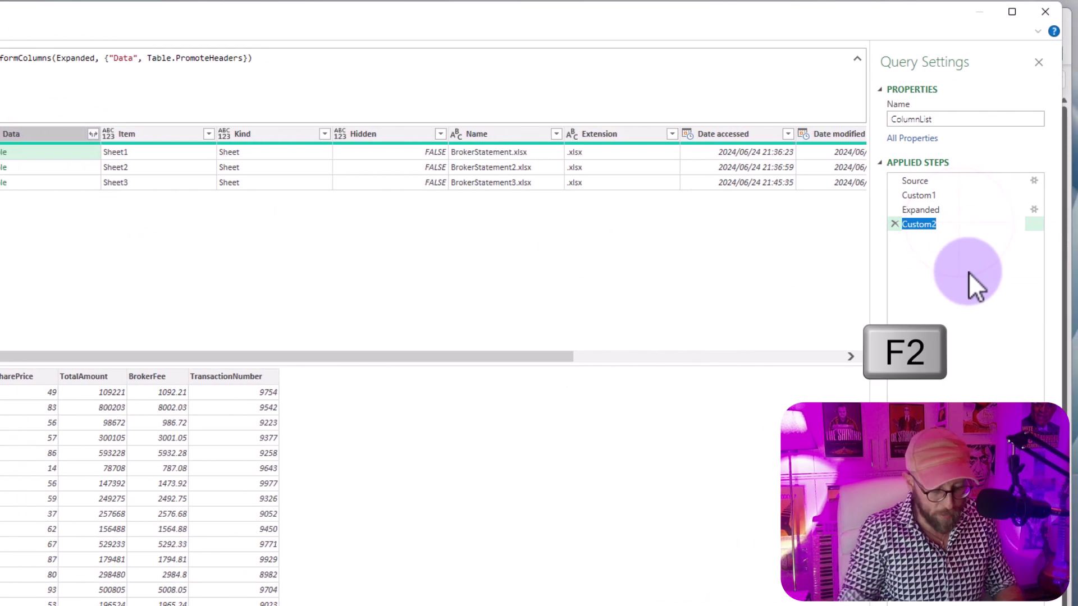
# Step: Name the promote step Promoted and preview each statement's promoted table
pyautogui.write('Promoted')
pyautogui.press('Return')
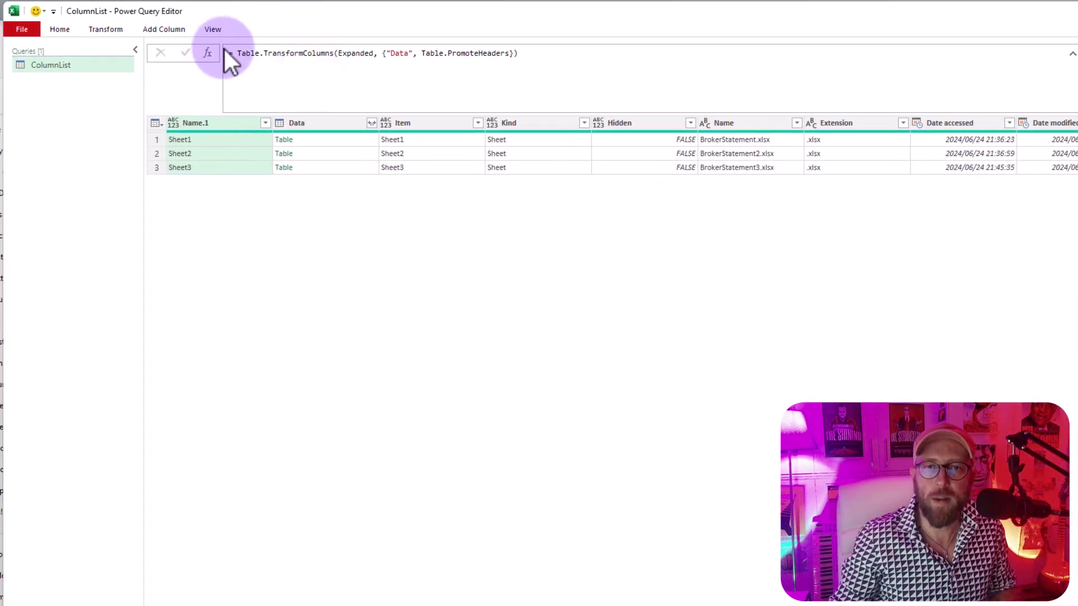
pyautogui.click(208, 52)
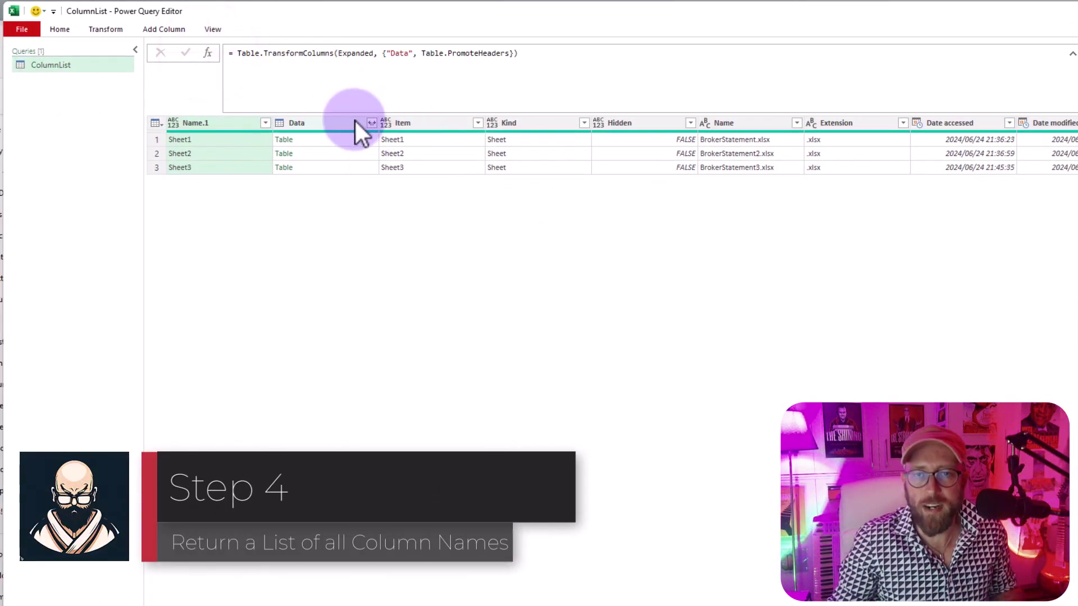
pyautogui.click(348, 126)
pyautogui.click(342, 139)
pyautogui.click(348, 154)
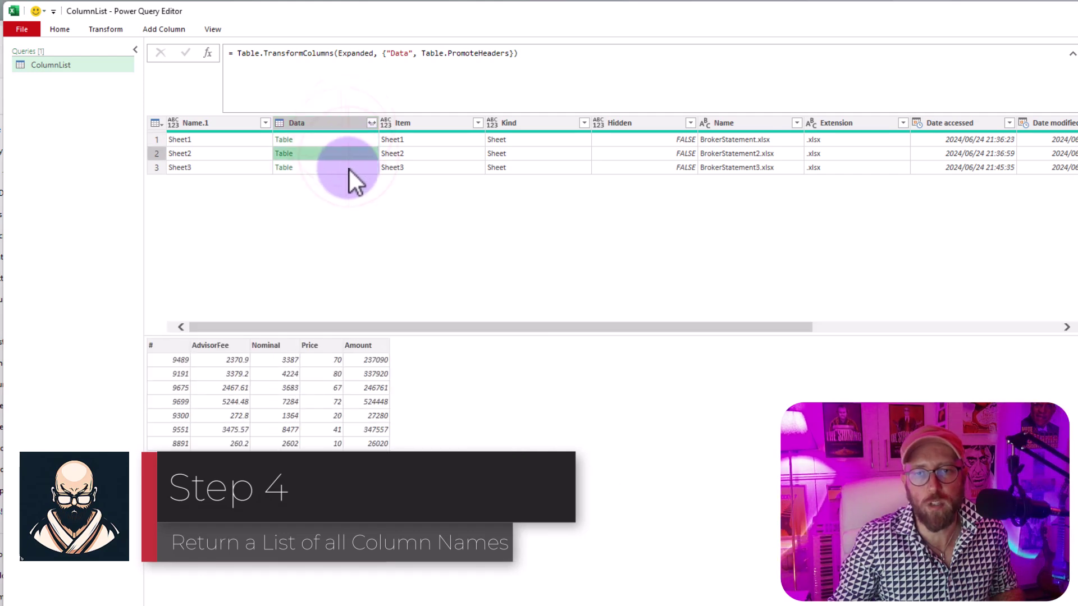
pyautogui.click(349, 168)
pyautogui.click(346, 152)
pyautogui.click(346, 169)
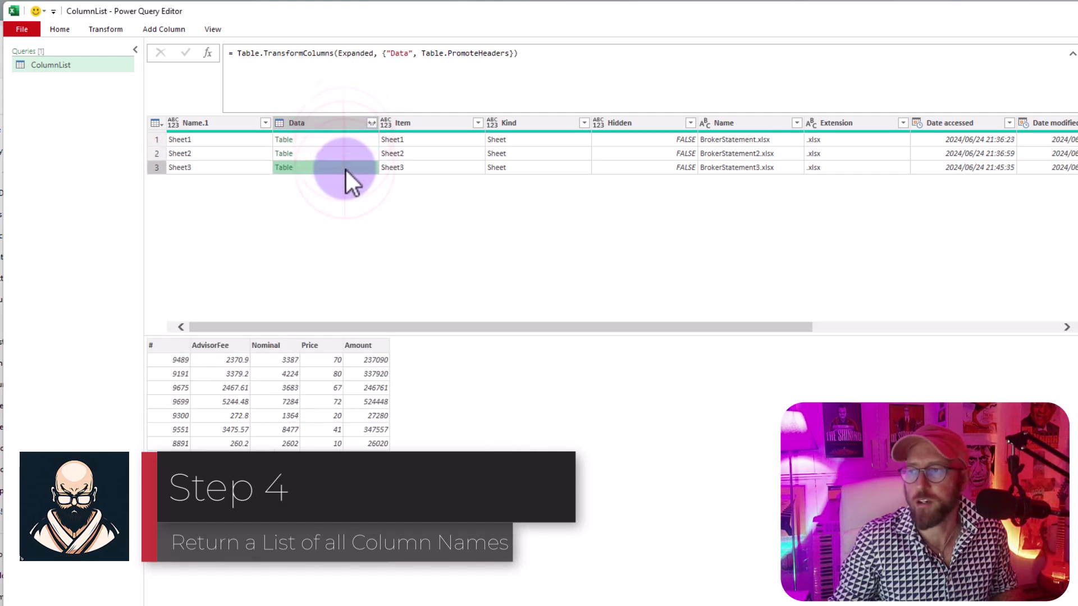
# Step: Add a Table.Combine(Promoted[Data]) step and enlarge the grid to inspect the stacked rows
pyautogui.click(214, 54)
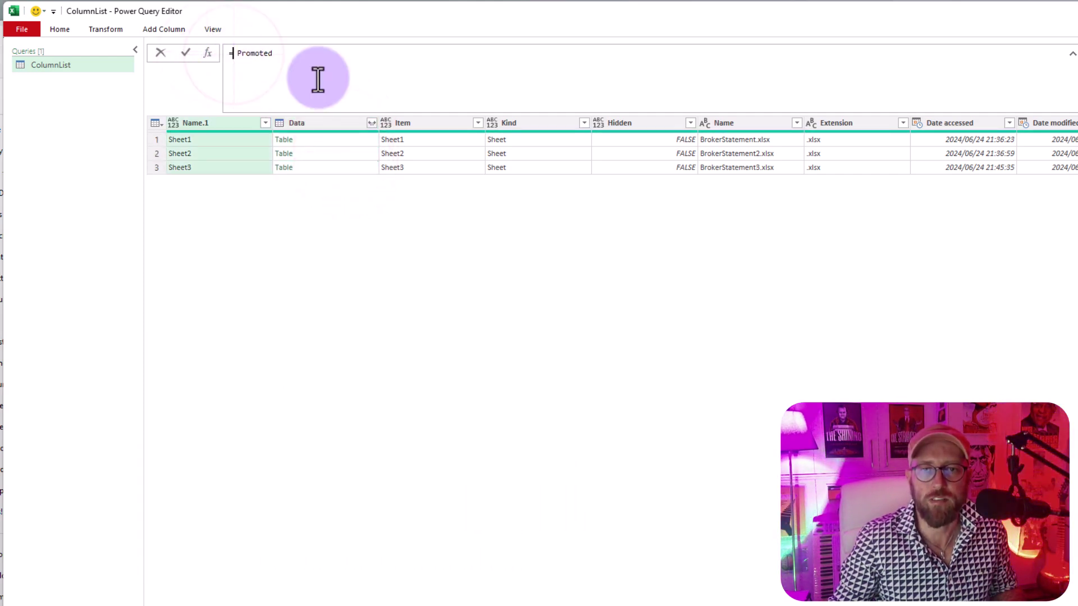
pyautogui.write('Table.Combine')
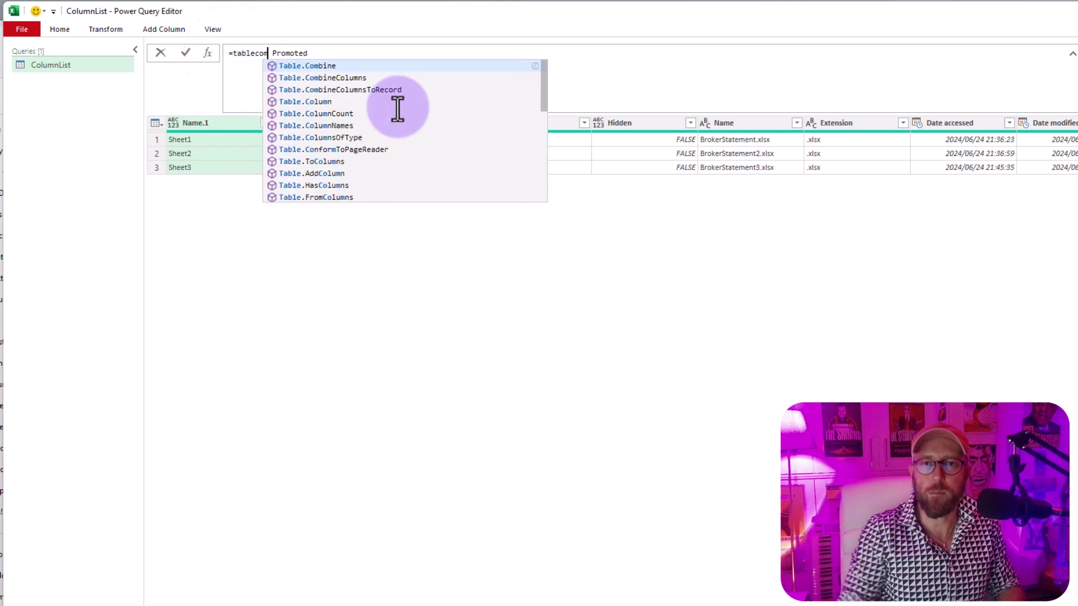
pyautogui.write('(')
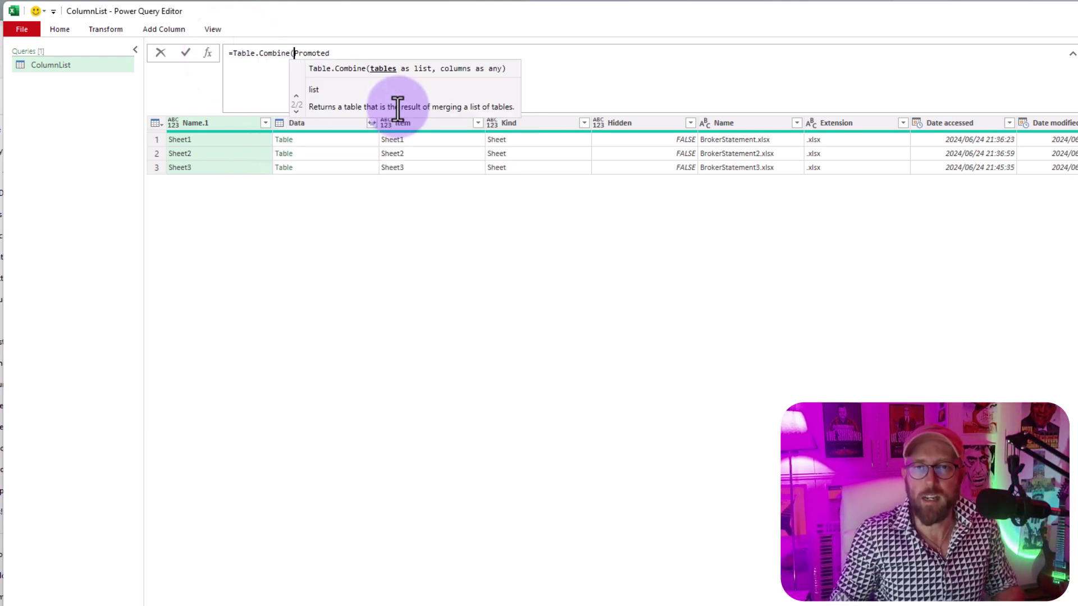
pyautogui.press('End')
pyautogui.write('[Dat')
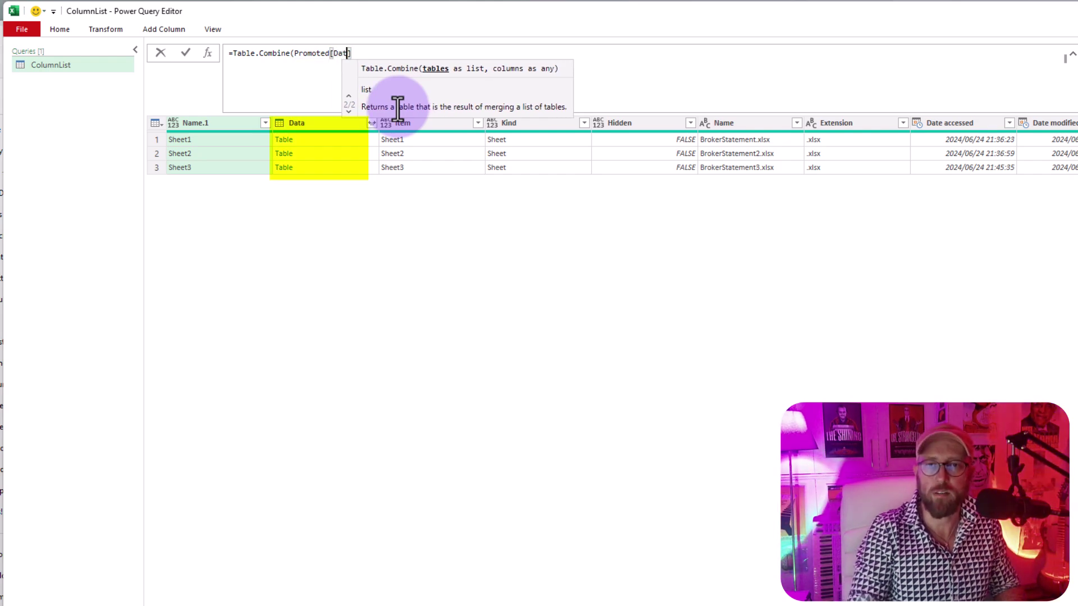
pyautogui.write('a')
pyautogui.write('])')
pyautogui.press('Return')
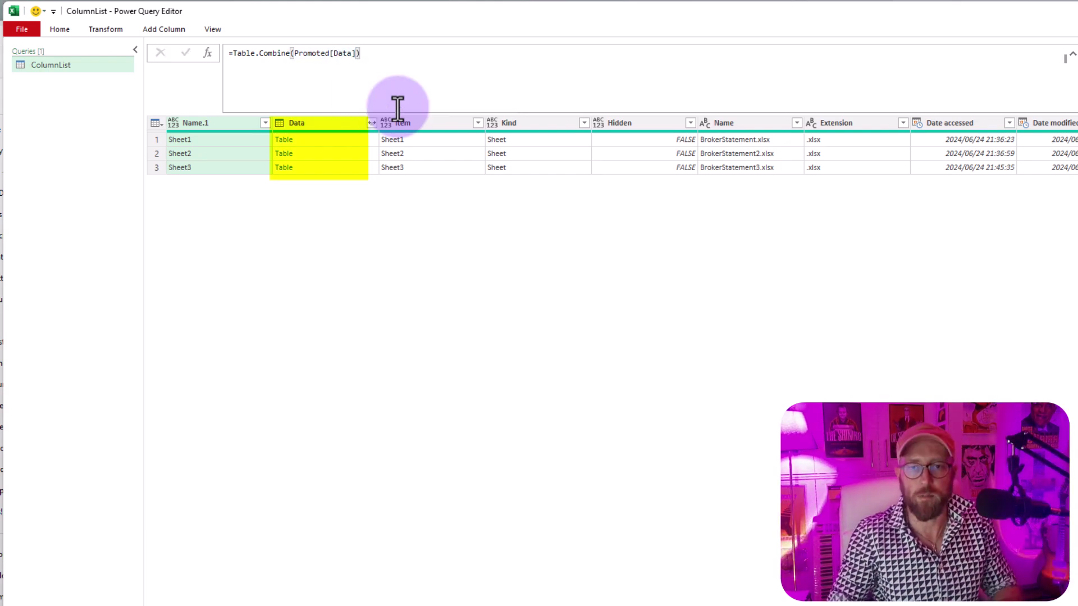
pyautogui.click(234, 172)
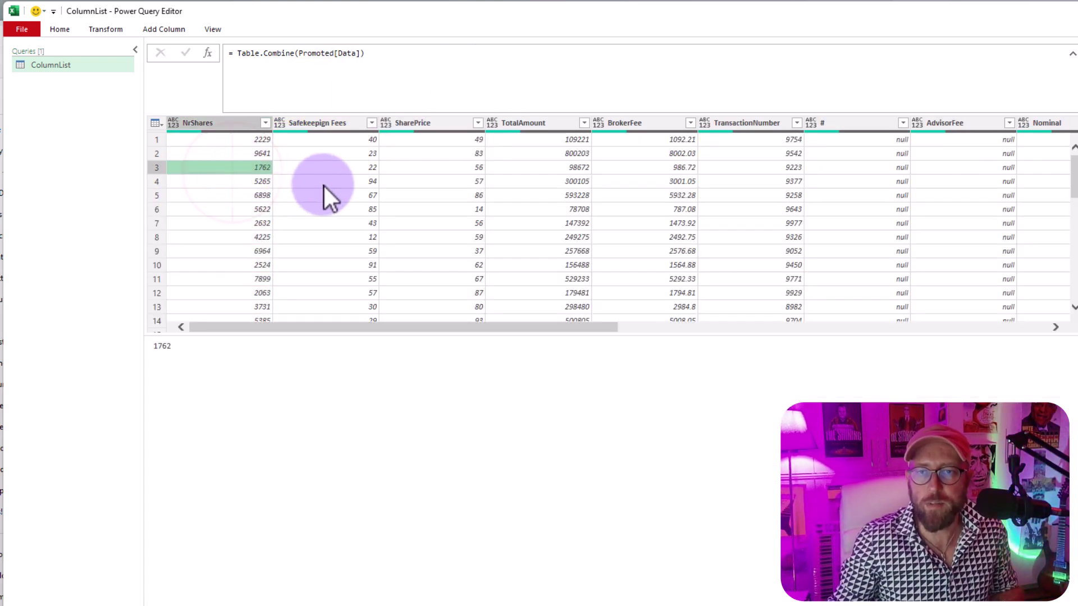
pyautogui.moveTo(436, 334); pyautogui.dragTo(398, 327)
pyautogui.scroll(-10, 512, 236)
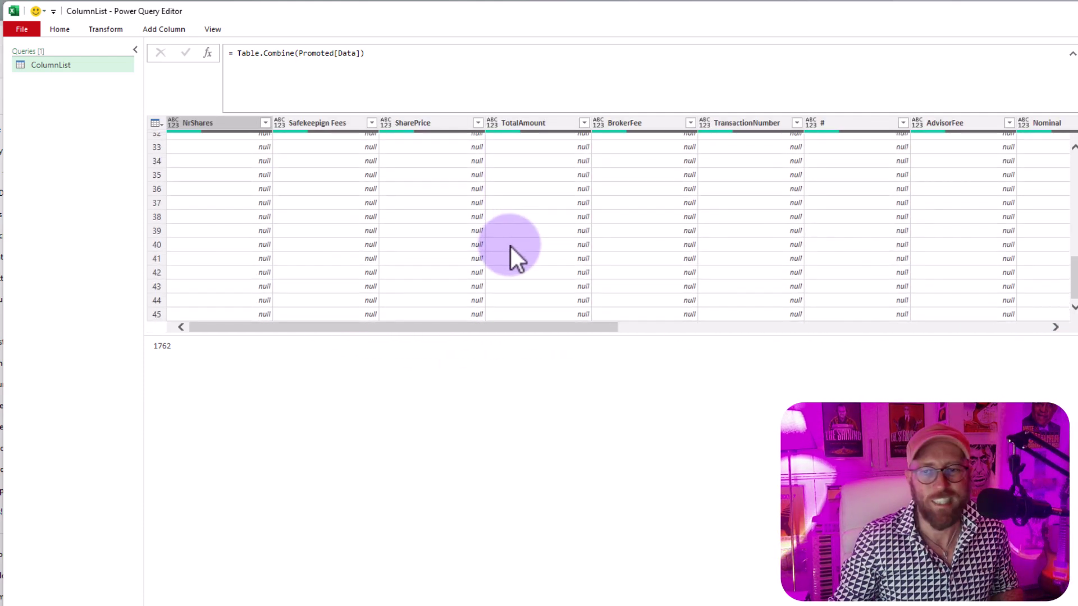
pyautogui.moveTo(554, 335); pyautogui.dragTo(555, 469)
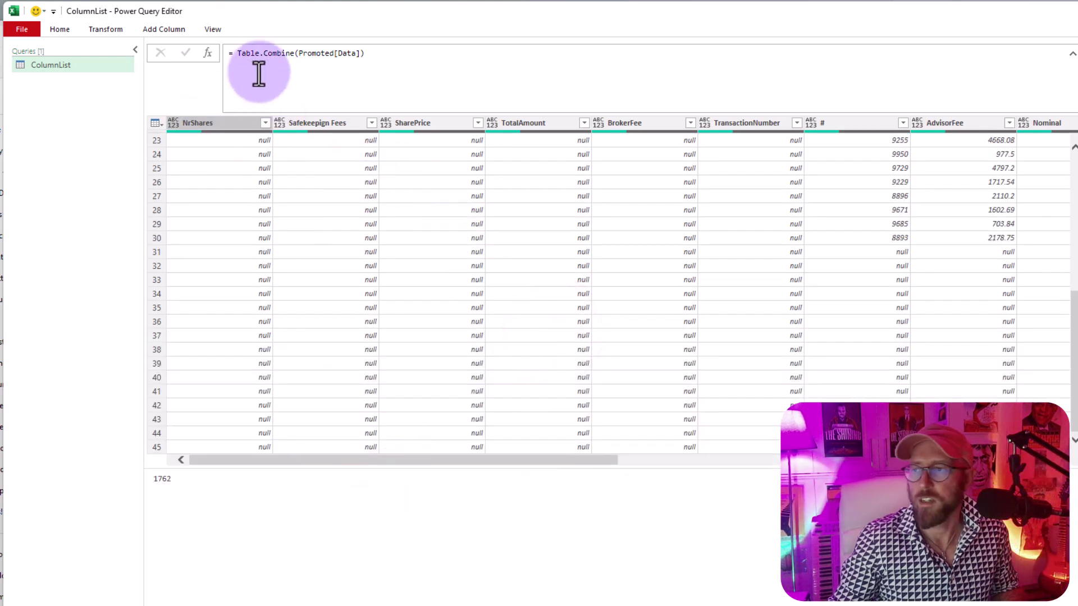
# Step: Wrap the combine formula in Table.ColumnNames to list all 17 column headers
pyautogui.click(233, 53)
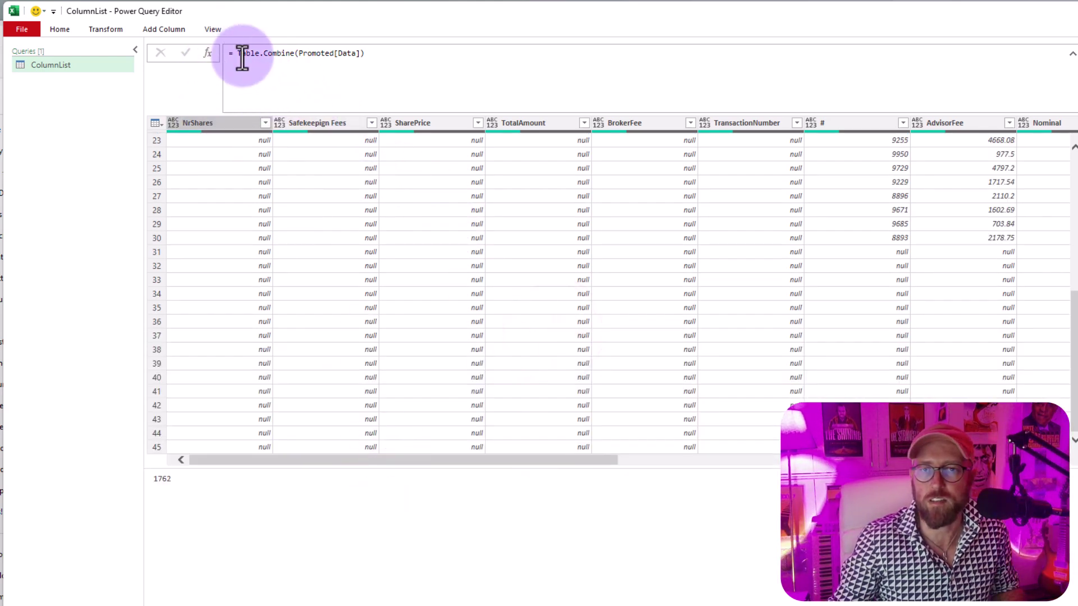
pyautogui.write('table')
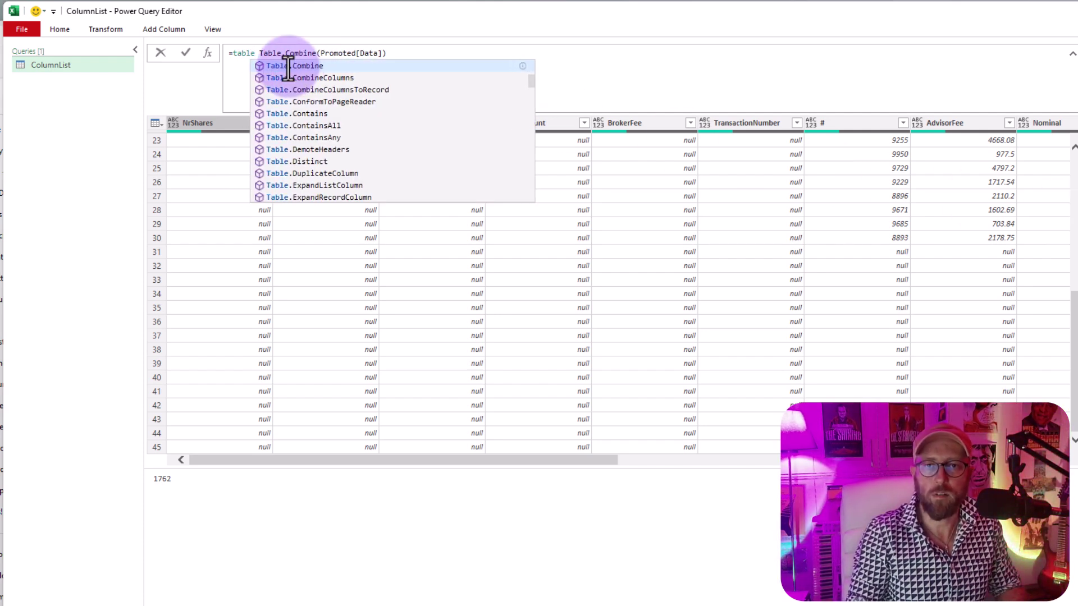
pyautogui.write('colm')
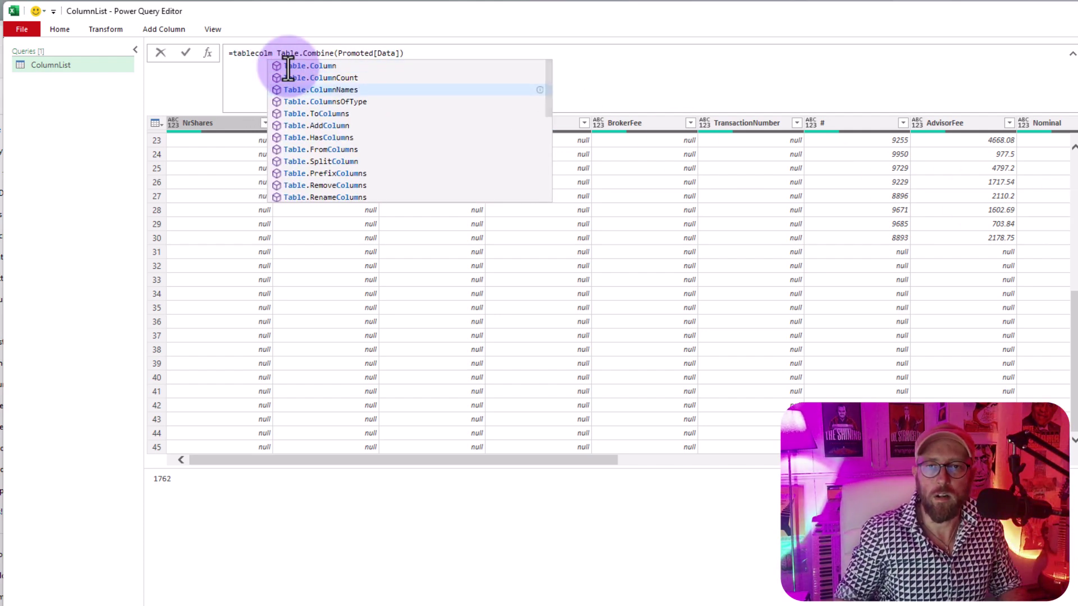
pyautogui.press('Tab')
pyautogui.press('Delete')
pyautogui.press('Delete')
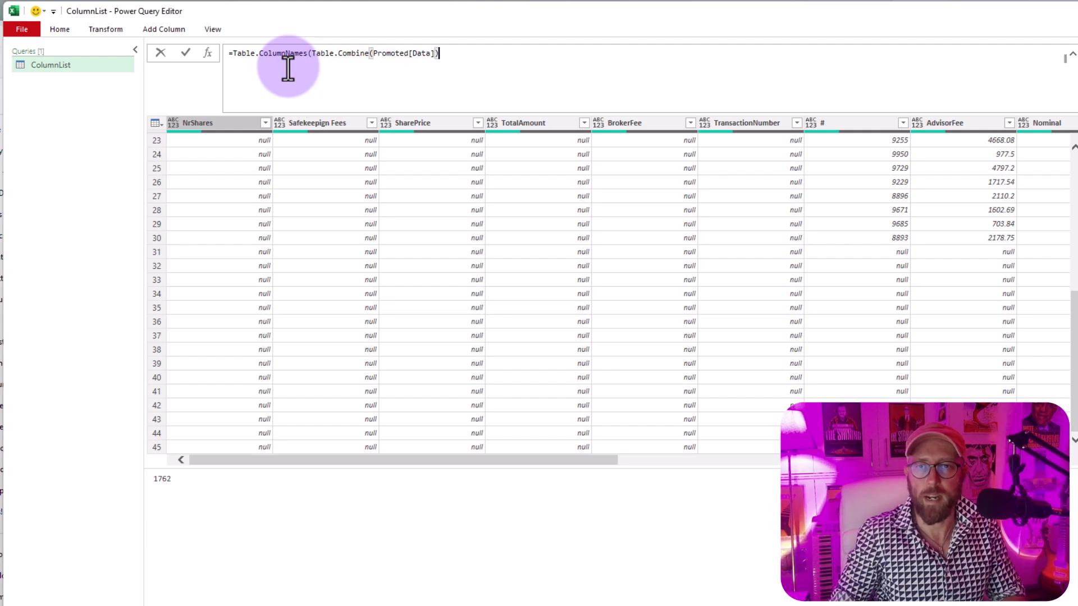
pyautogui.press('Return')
pyautogui.click(213, 138)
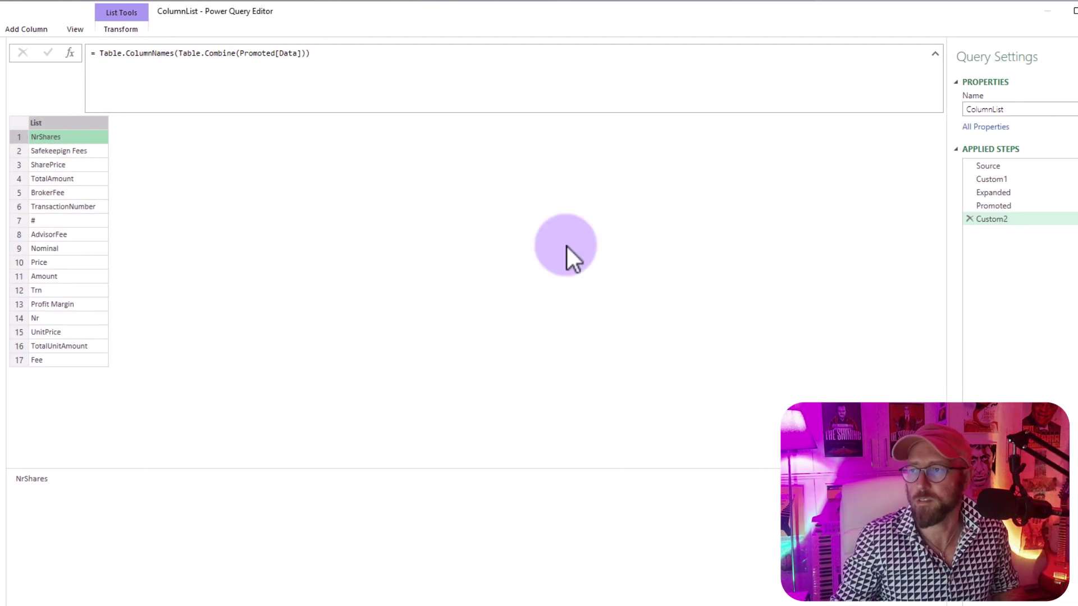
# Step: Rename the Custom2 step to Columns
pyautogui.press('F2')
pyautogui.write('Columns')
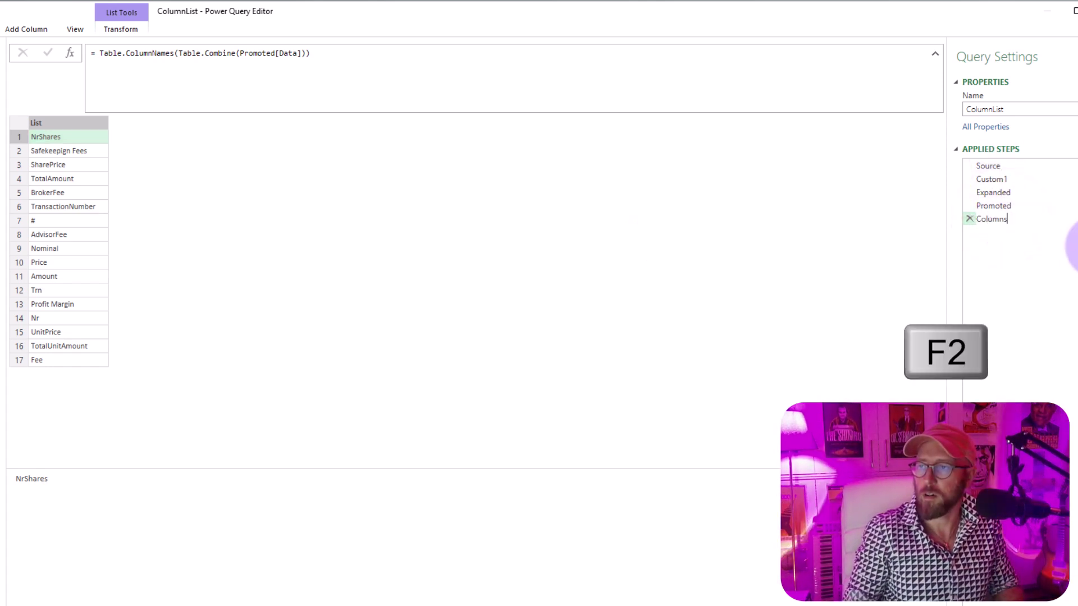
pyautogui.press('Return')
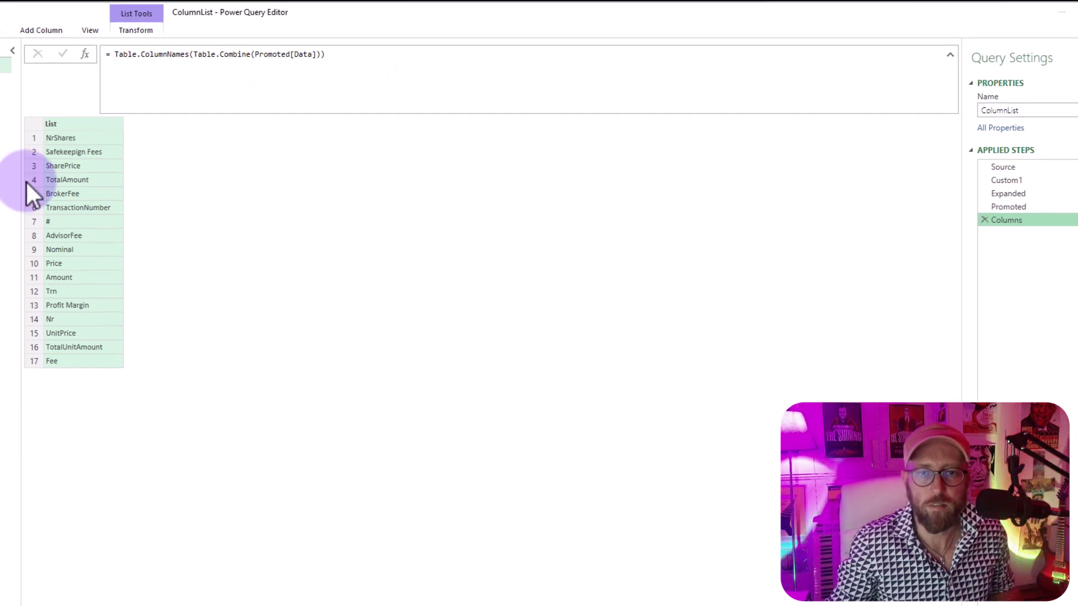
# Step: Close & Load the query so the 17 names, NrShares to Fee, fill column A, then select them
pyautogui.click(22, 38)
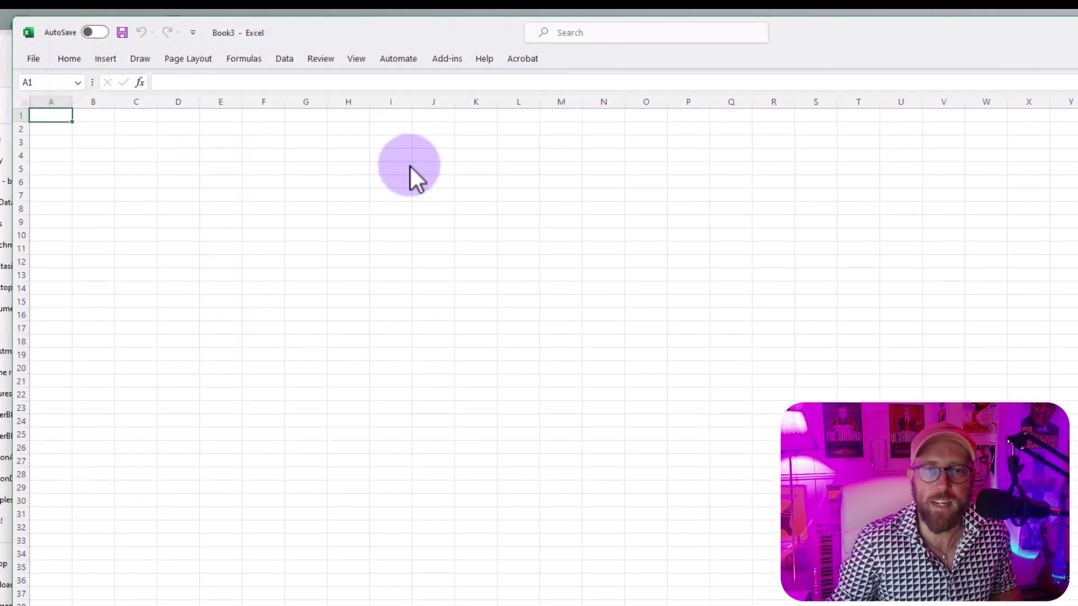
pyautogui.click(344, 209)
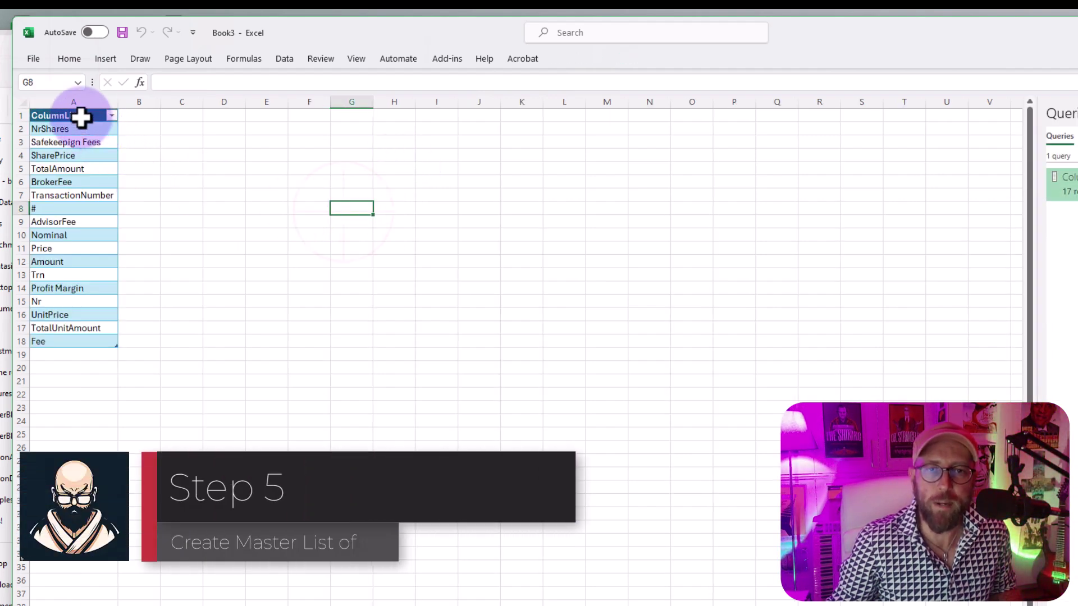
pyautogui.click(81, 116)
pyautogui.moveTo(92, 129); pyautogui.dragTo(83, 339)
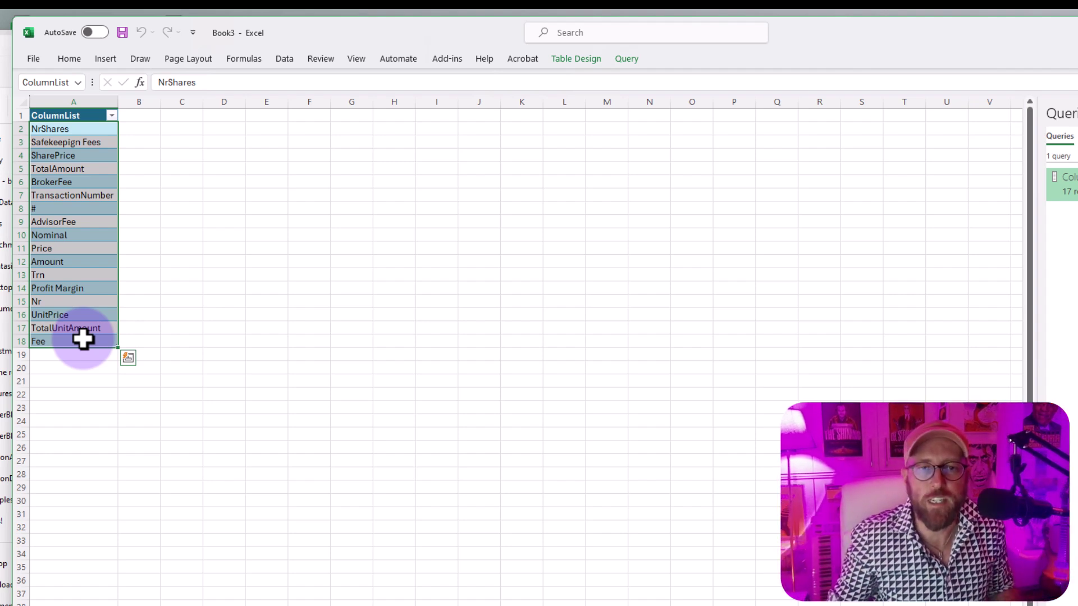
pyautogui.click(126, 220)
pyautogui.moveTo(82, 130); pyautogui.dragTo(89, 343)
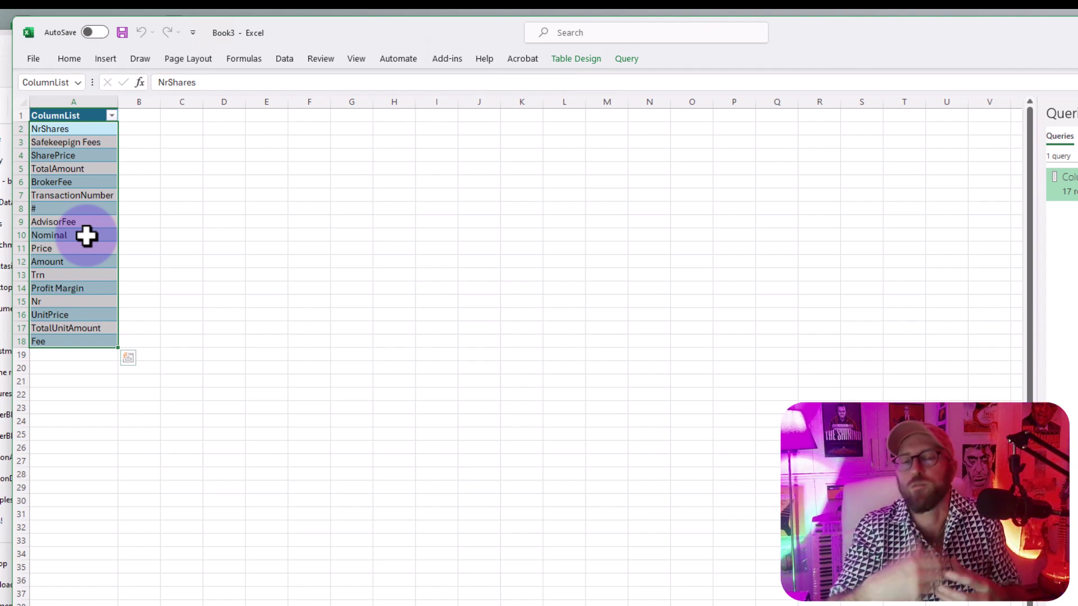
# Step: Add a RenamedColumns header in B1, autofit column B, and paste the new names into B2:B18
pyautogui.click(145, 115)
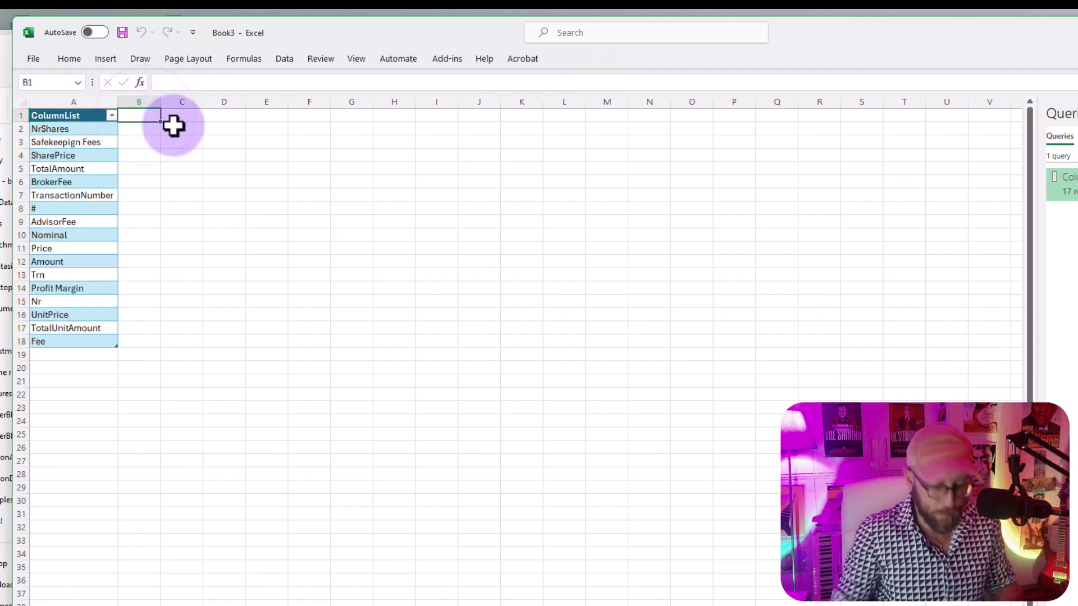
pyautogui.write('Renam')
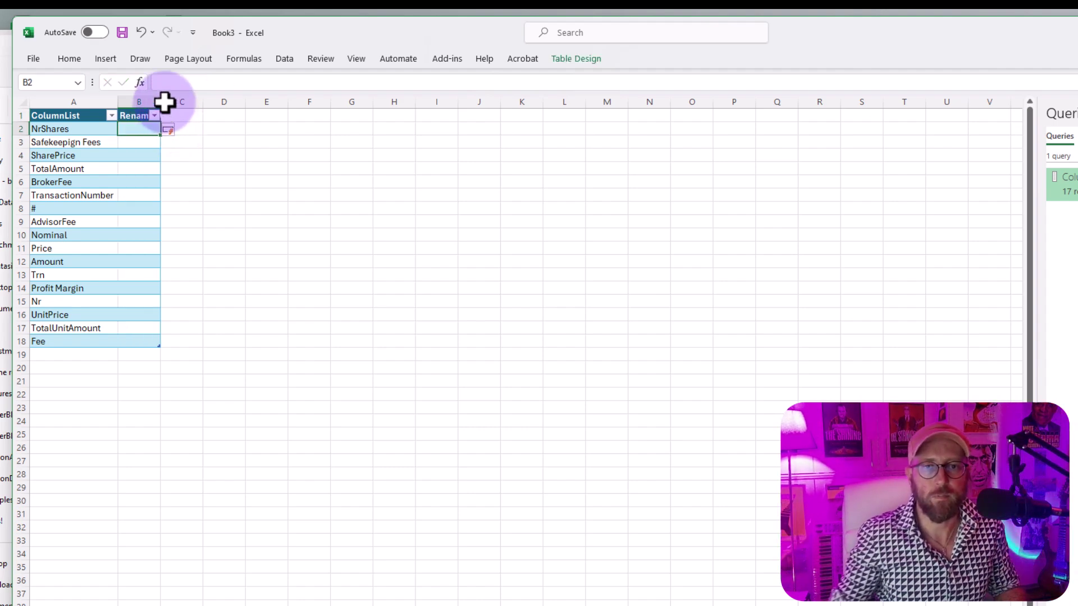
pyautogui.doubleClick(162, 101)
pyautogui.moveTo(173, 126); pyautogui.dragTo(170, 336)
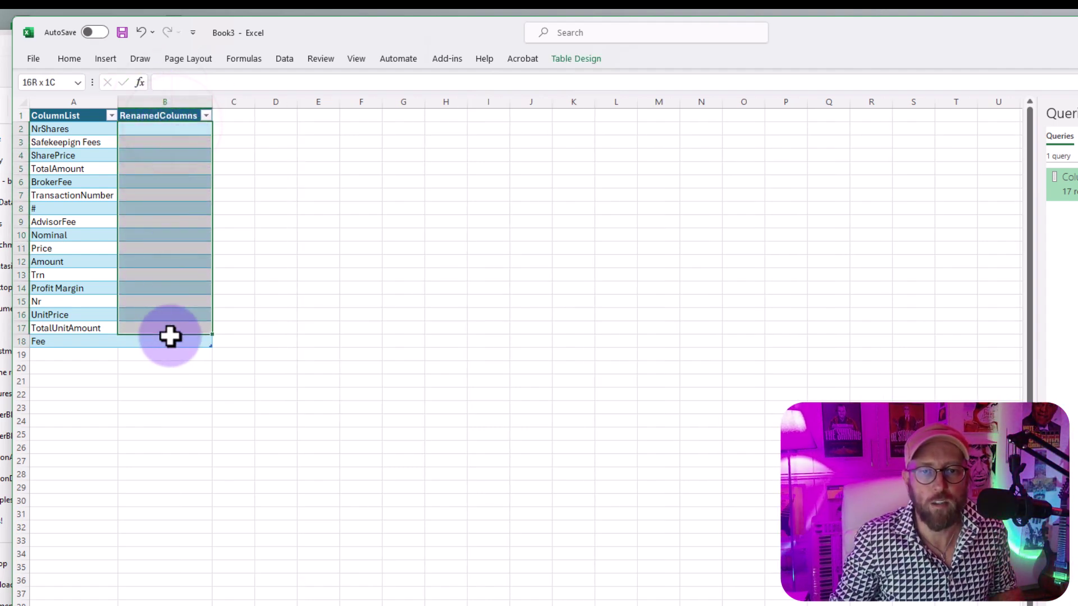
pyautogui.click(305, 245)
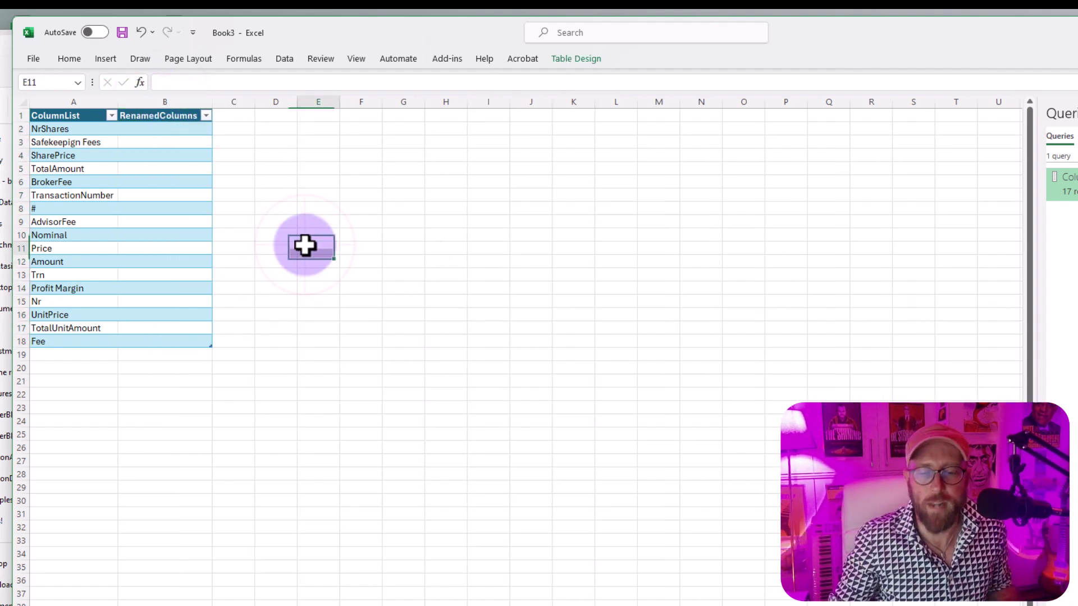
pyautogui.click(175, 129)
pyautogui.write('Nr. Shares  Share Price Share Amount Brokerage Transaction Nr. Transaction Nr. Brokerage Nr. Shares Share Price Share Amount Transaction Nr.  Nr. Shares Share Price Share Amount Brokerage')
# Step: Review the pasted names, noting Safekeepign Fees and Profit Margin rows left blank
pyautogui.click(176, 195)
pyautogui.click(22, 143)
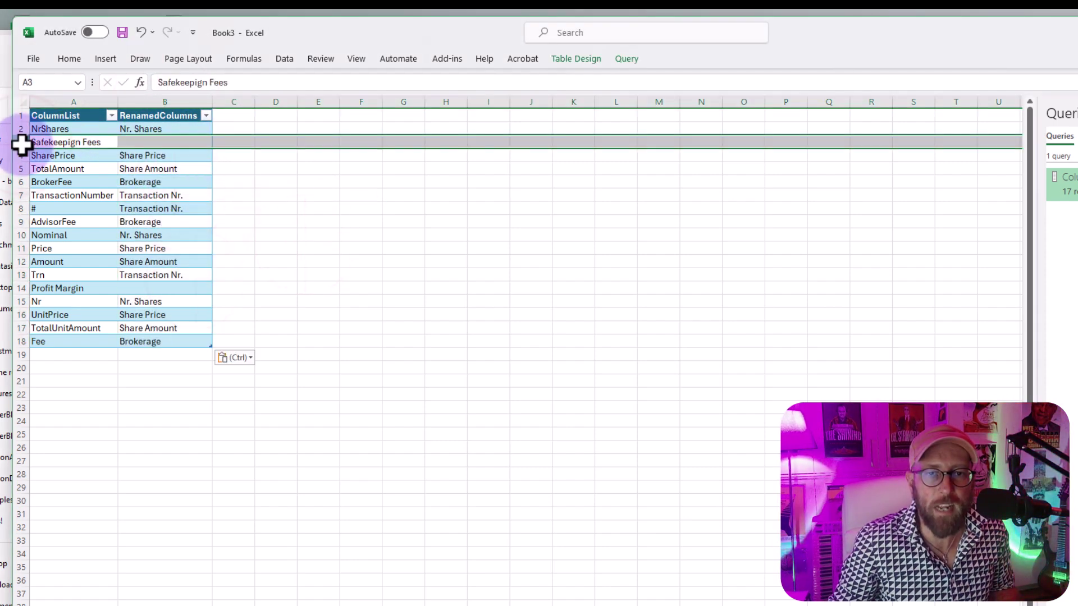
pyautogui.click(22, 288)
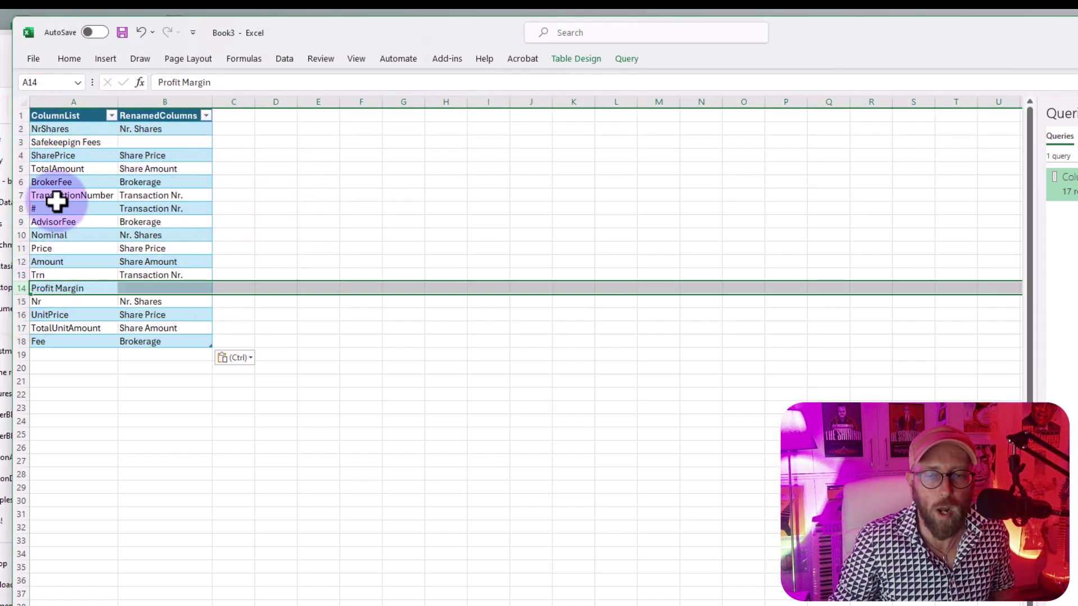
pyautogui.click(17, 142)
pyautogui.click(298, 157)
pyautogui.click(151, 168)
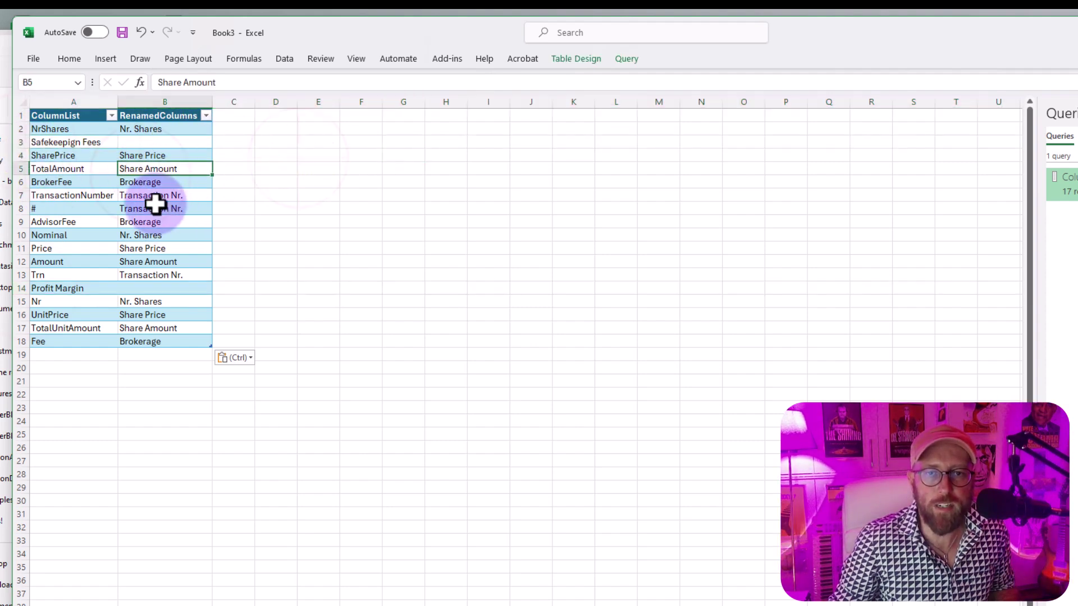
# Step: Load the rename table into Power Query as ColumnRenames and remove rows with empty RenamedColumns
pyautogui.click(285, 59)
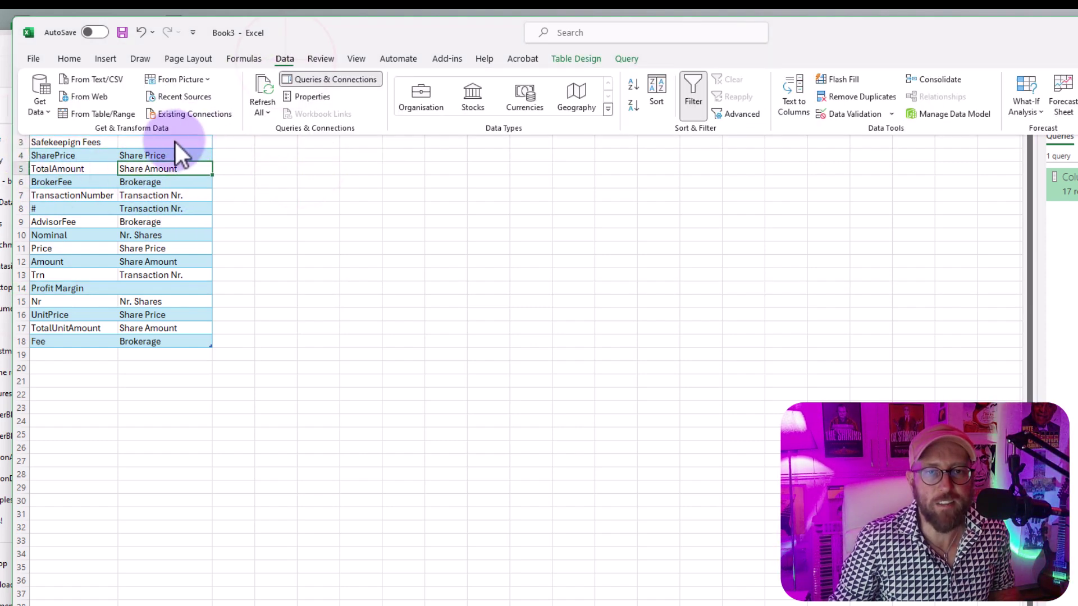
pyautogui.click(86, 114)
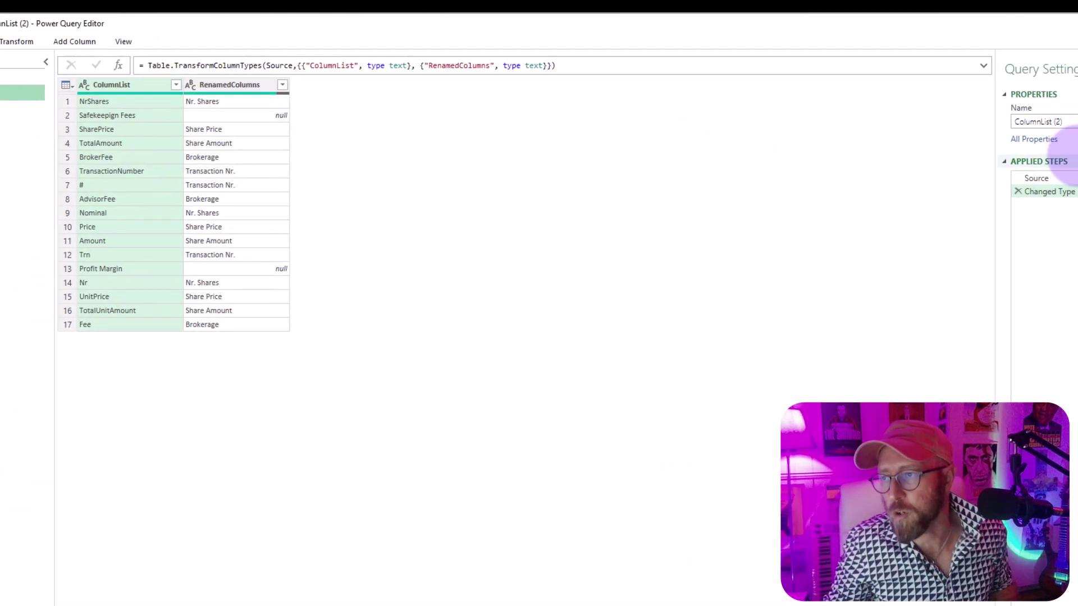
pyautogui.moveTo(1076, 118); pyautogui.dragTo(998, 121)
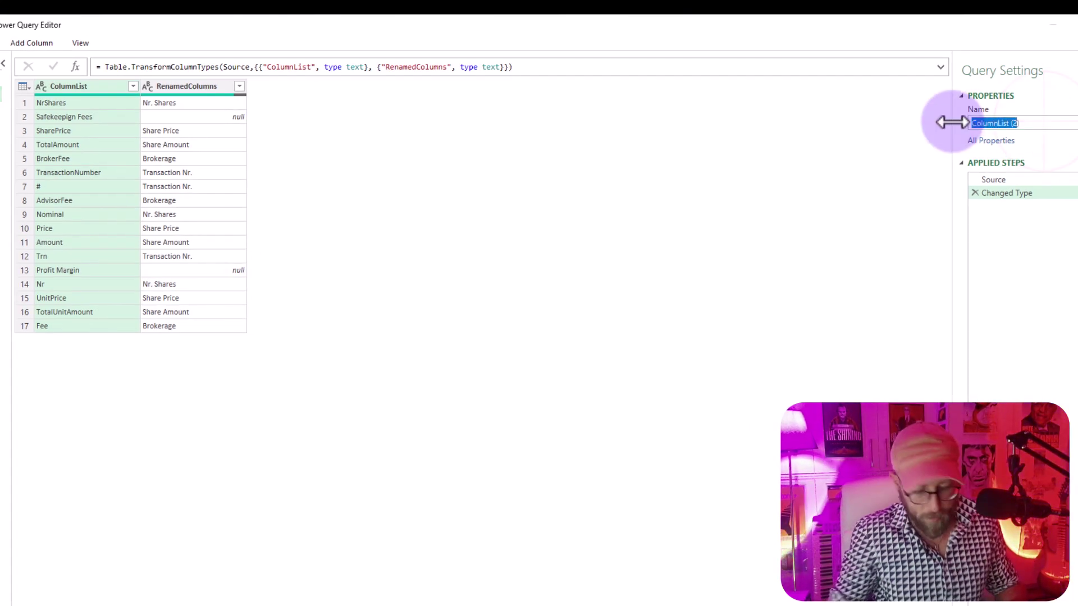
pyautogui.write('ColumnRaname')
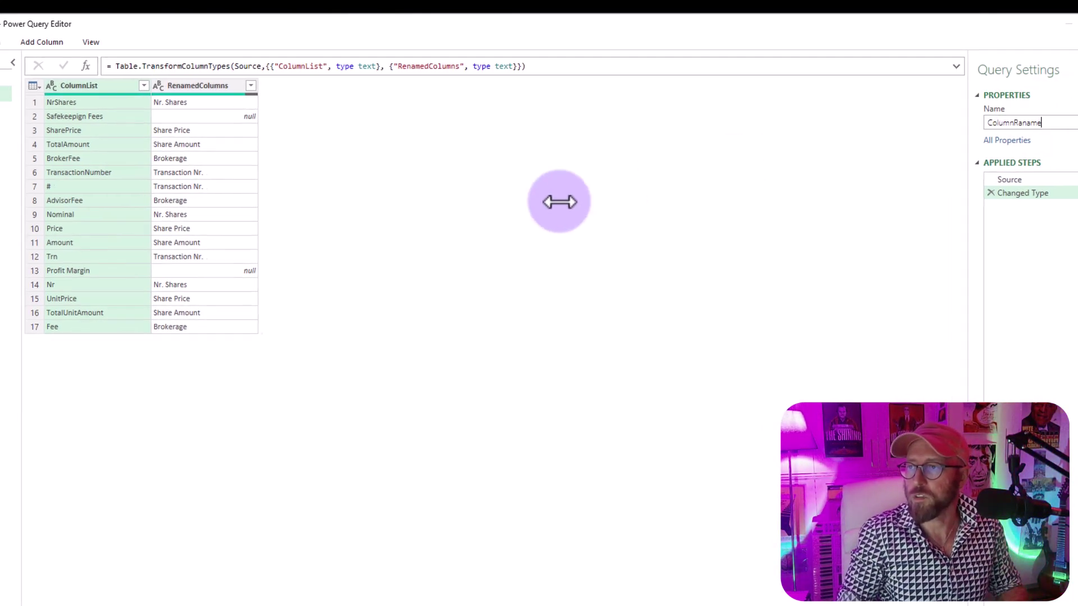
pyautogui.click(240, 86)
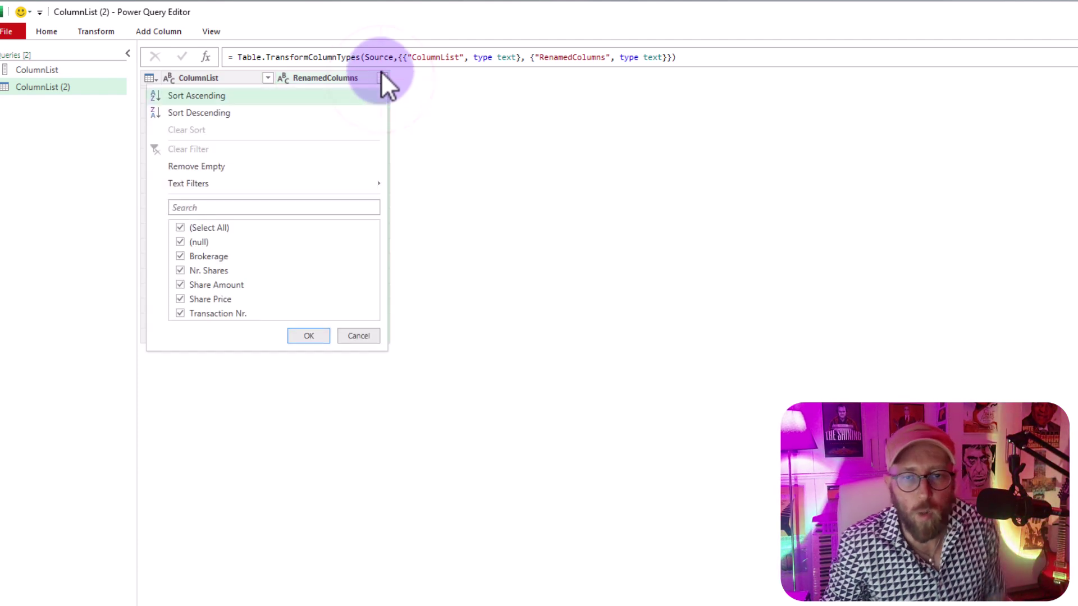
pyautogui.click(197, 167)
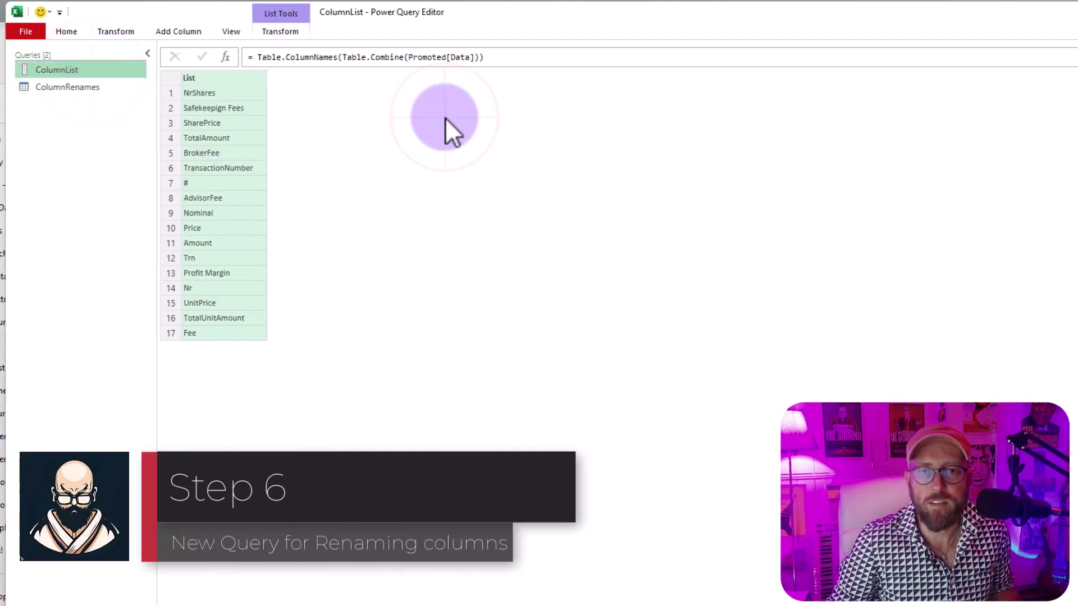
# Step: Create a blank query named BrokerStatement, then show ColumnList at its Promoted step
pyautogui.rightClick(64, 104)
pyautogui.click(112, 130)
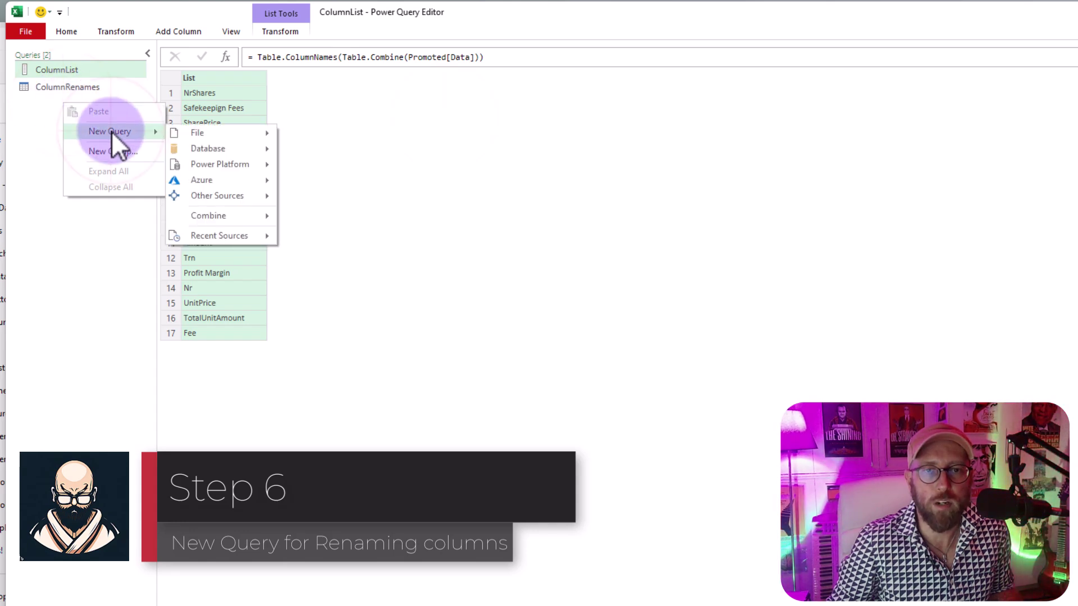
pyautogui.moveTo(200, 199)
pyautogui.click(318, 261)
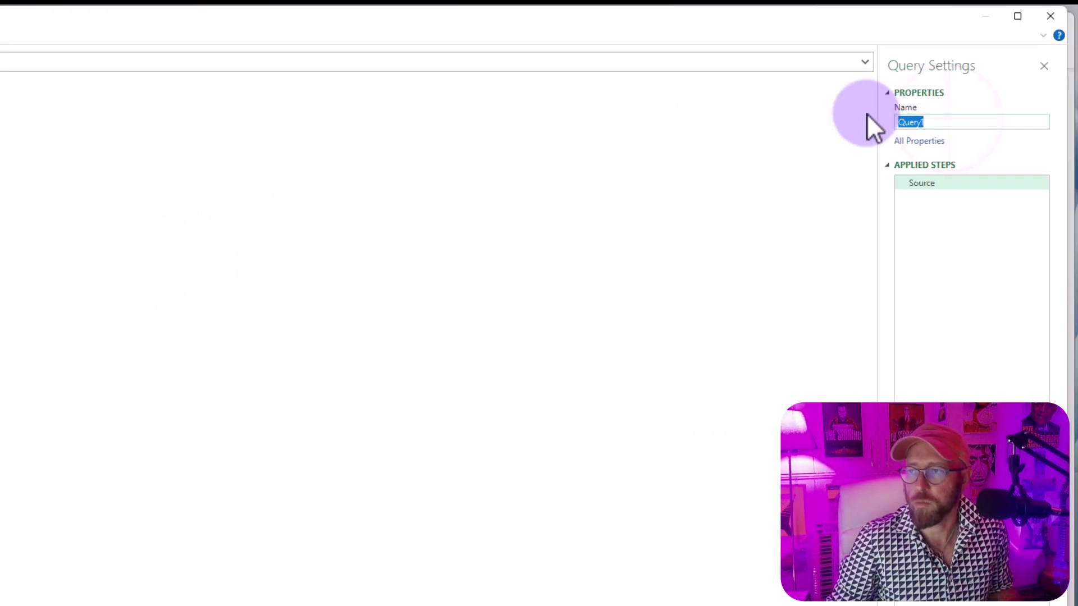
pyautogui.write('BrokerSta')
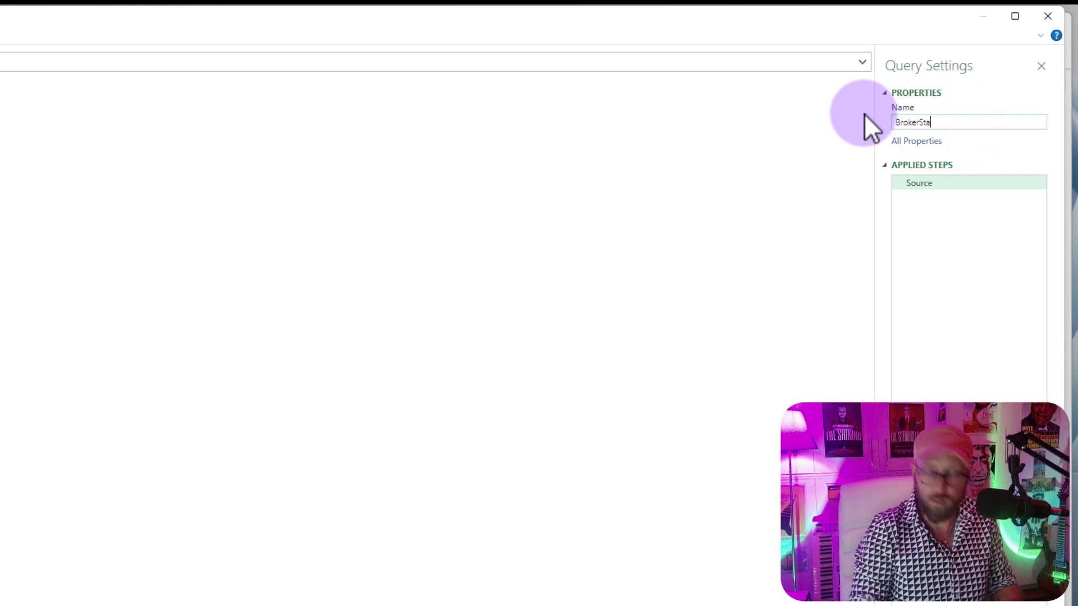
pyautogui.write('tement')
pyautogui.press('Return')
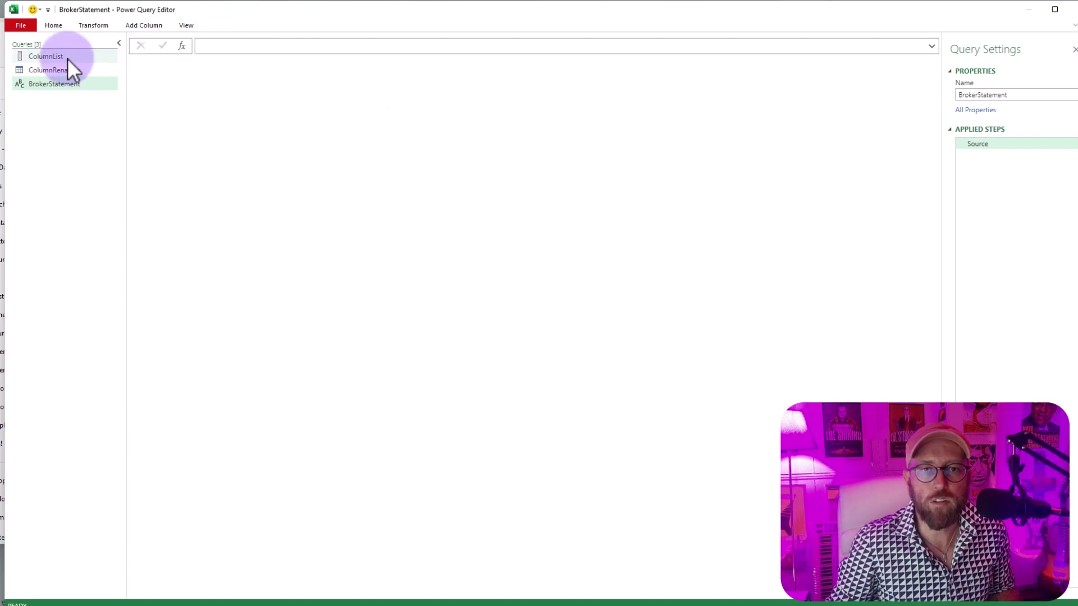
pyautogui.click(66, 58)
pyautogui.click(992, 177)
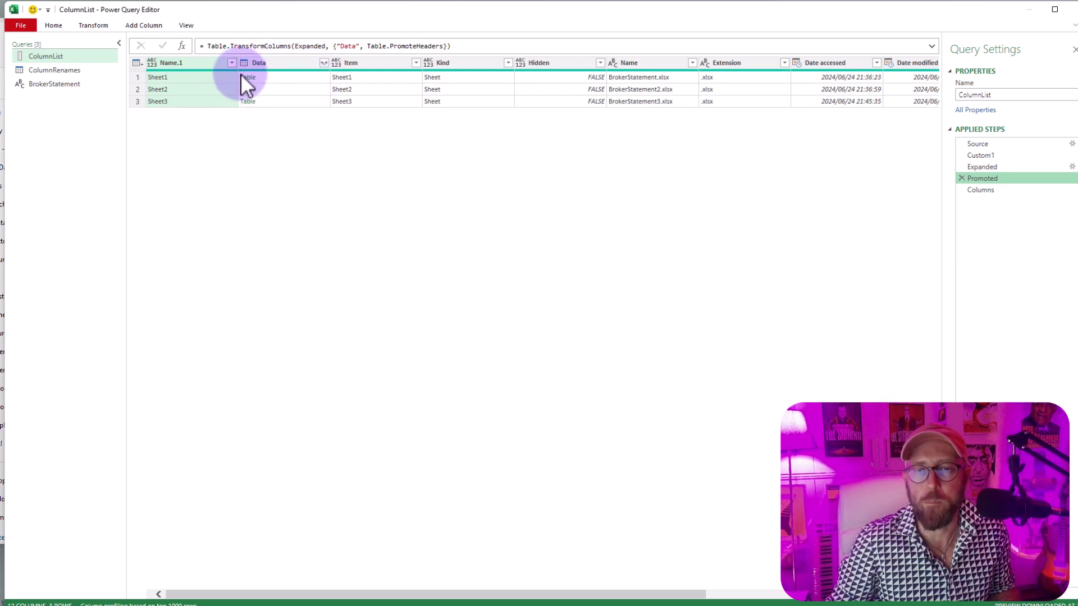
# Step: Append meta [step = Promoted] to the formula of ColumnList's Columns step
pyautogui.click(982, 190)
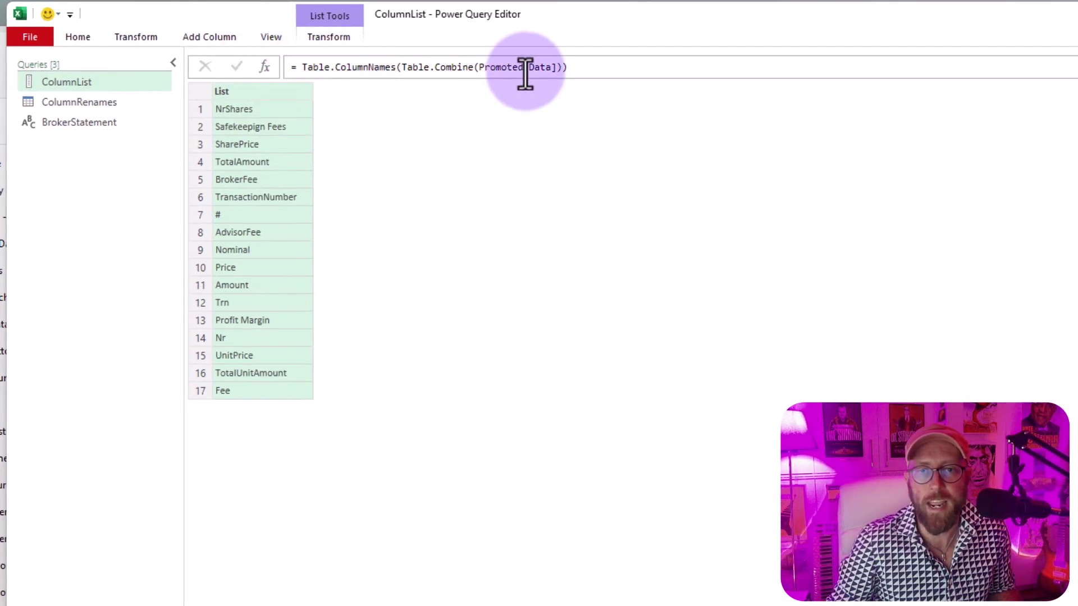
pyautogui.click(597, 68)
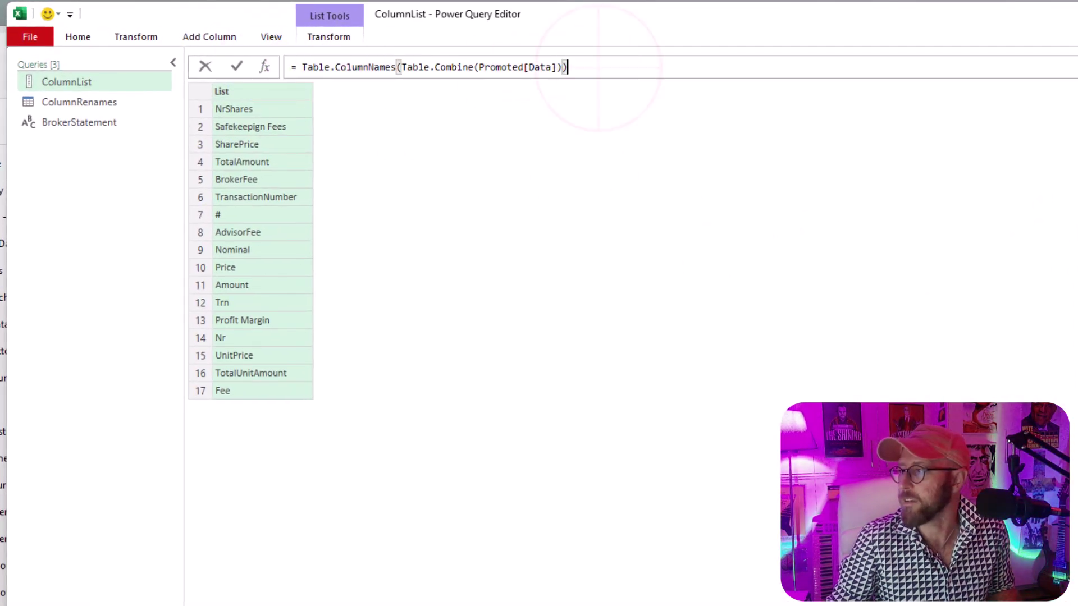
pyautogui.write('meta')
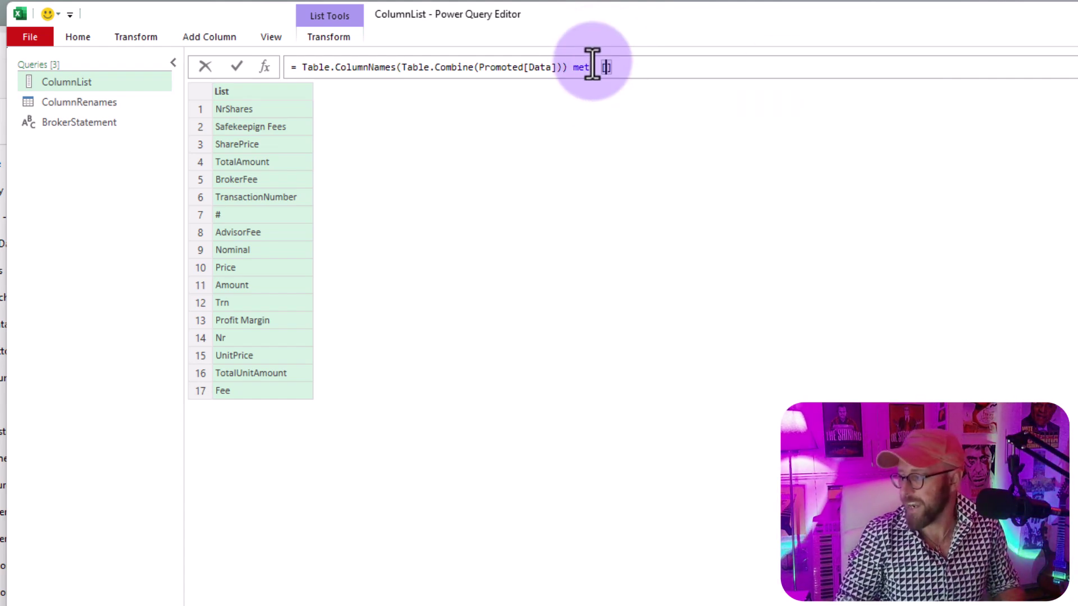
pyautogui.write(' [')
pyautogui.write('ste')
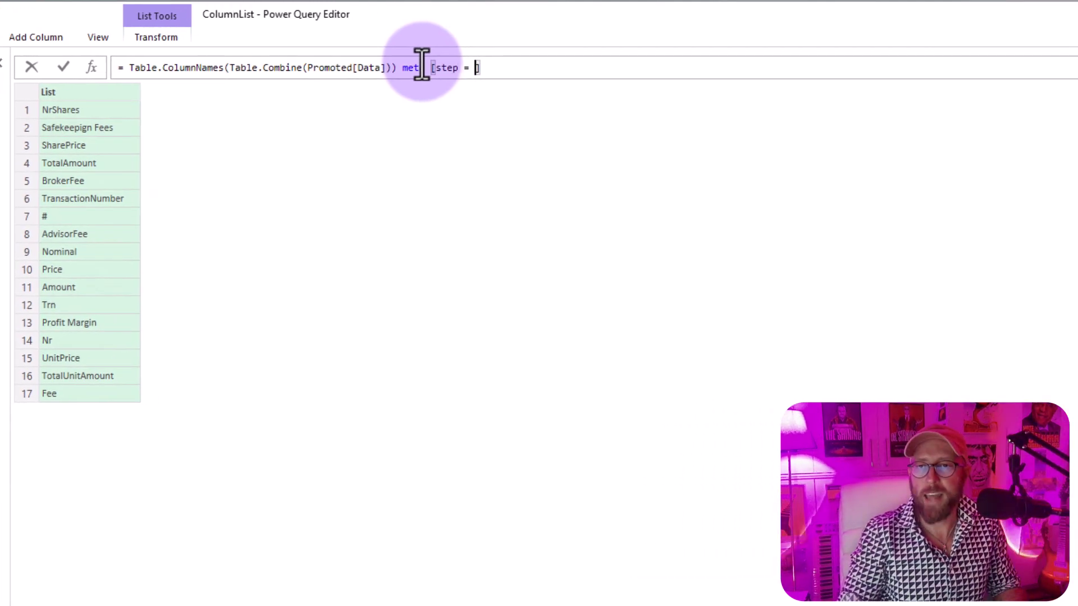
pyautogui.write('p = ')
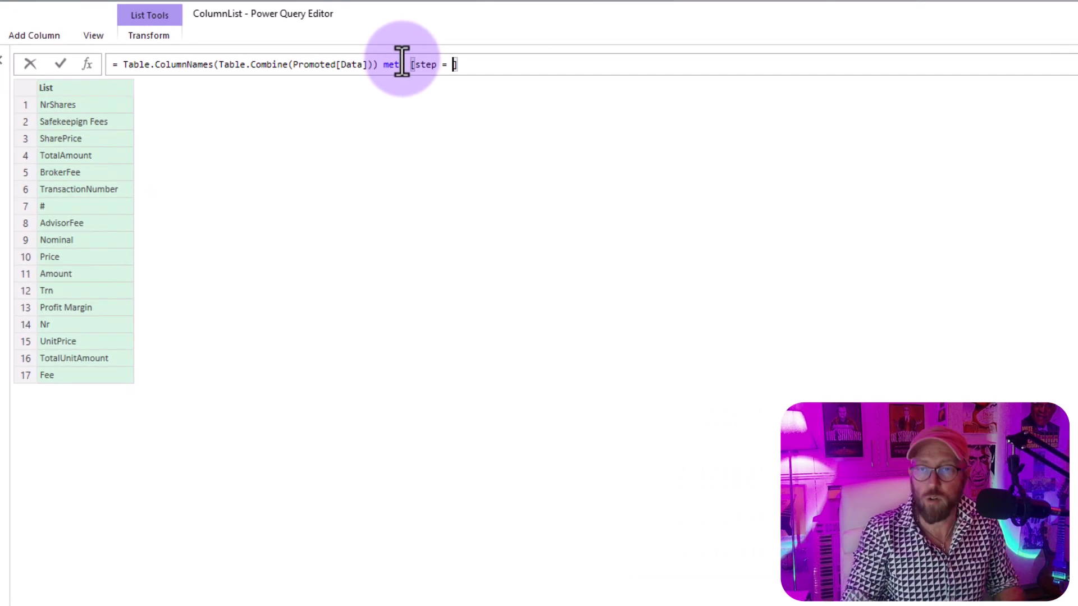
pyautogui.write('Promoted')
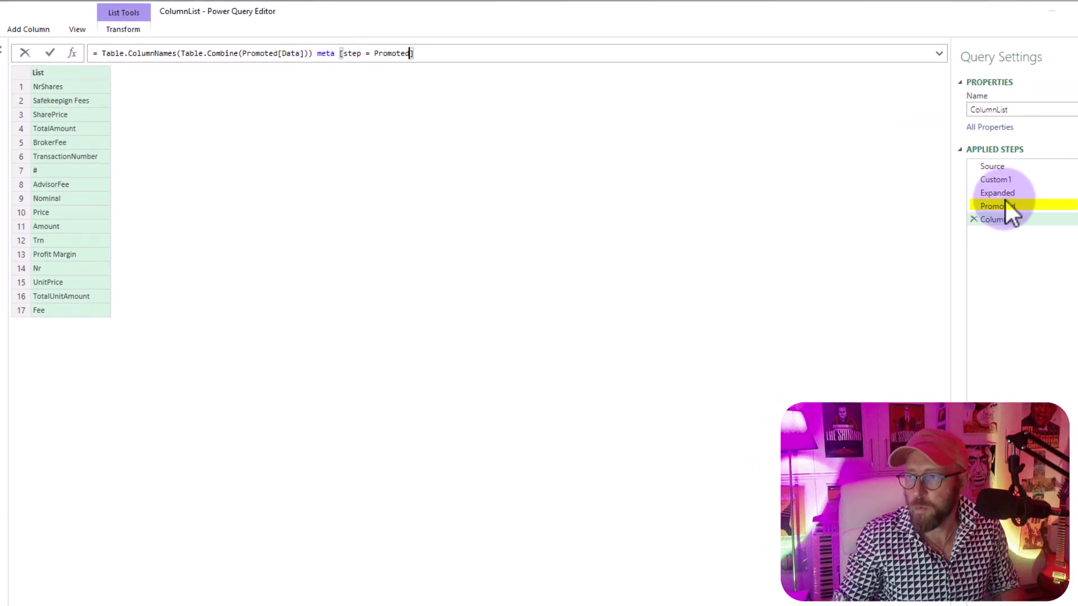
pyautogui.click(437, 54)
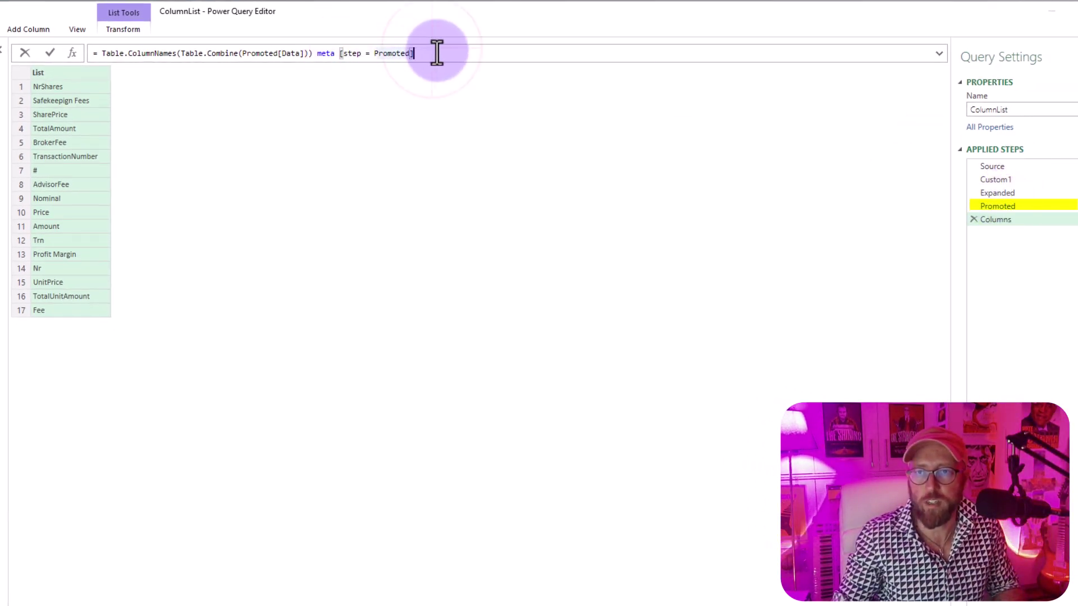
pyautogui.press('Return')
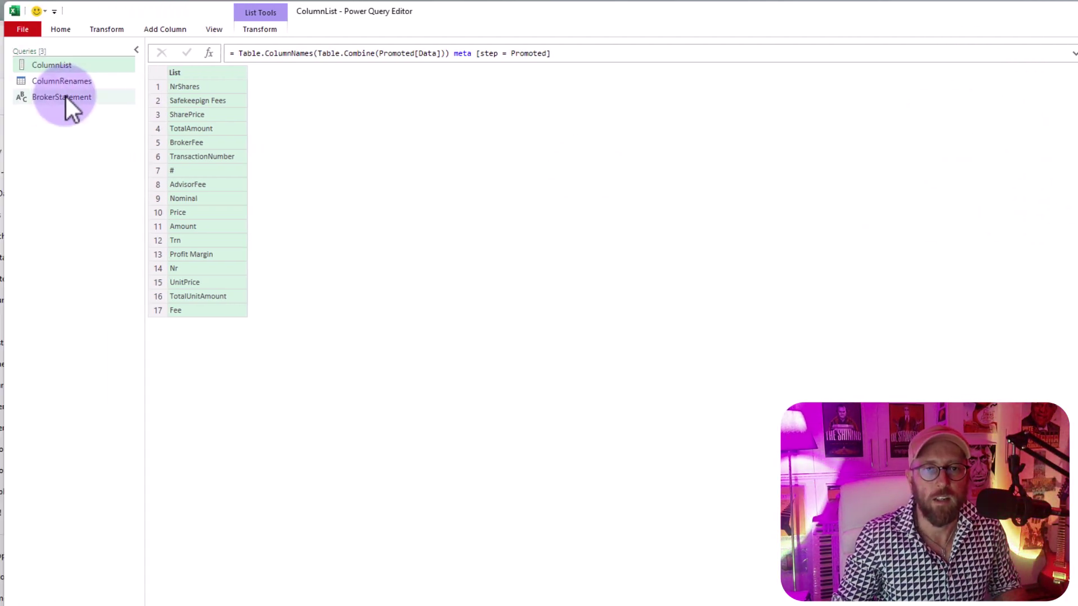
# Step: Set BrokerStatement's formula to Value.Metadata(ColumnList)[step], returning the Promoted three-sheet table
pyautogui.click(66, 97)
pyautogui.click(247, 52)
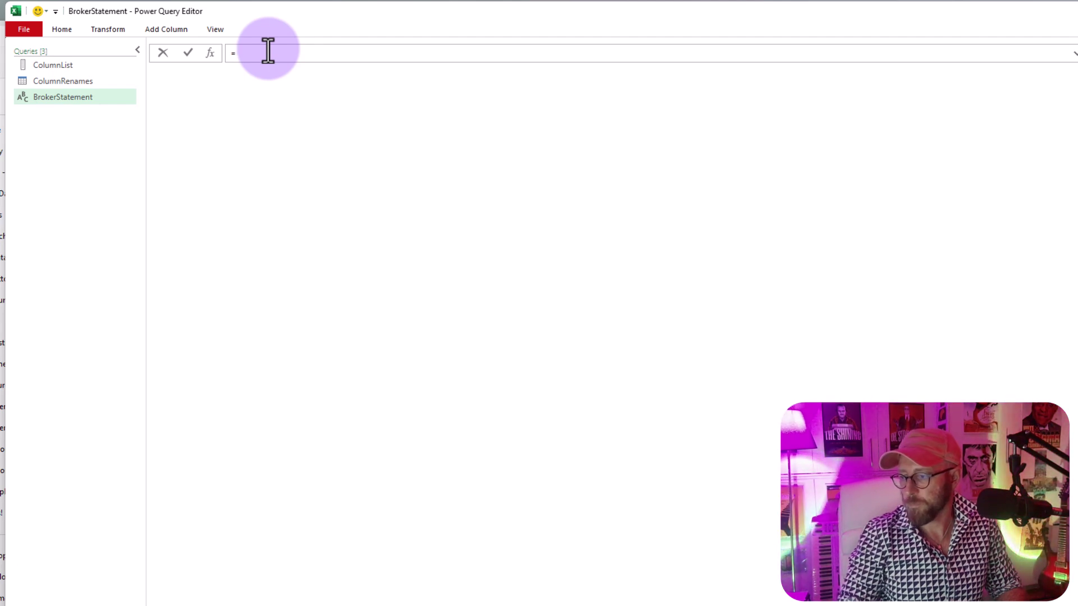
pyautogui.write('=value')
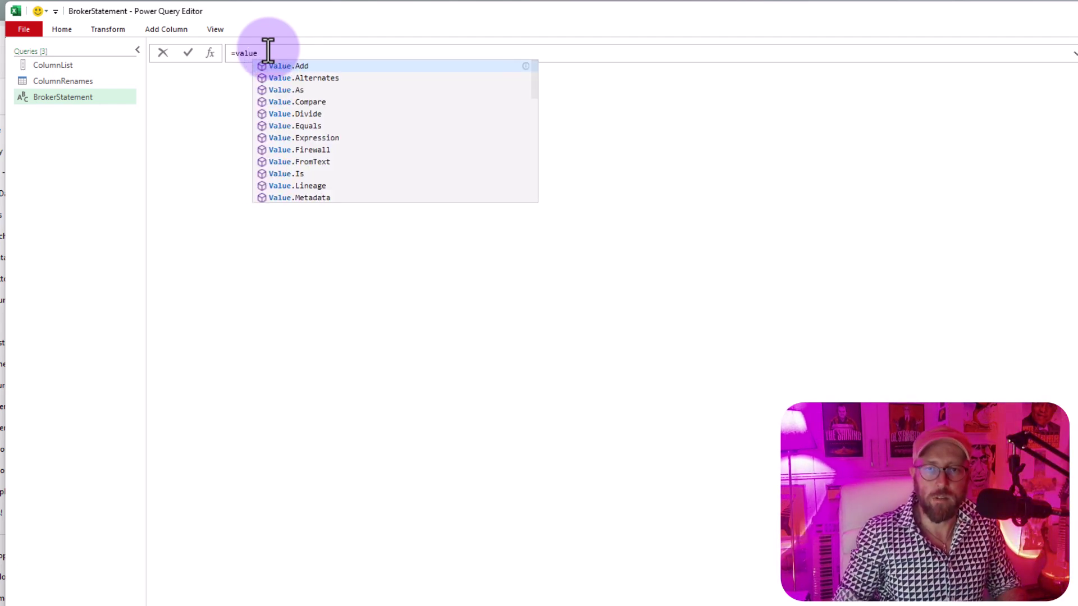
pyautogui.write('me')
pyautogui.press('Tab')
pyautogui.write('(')
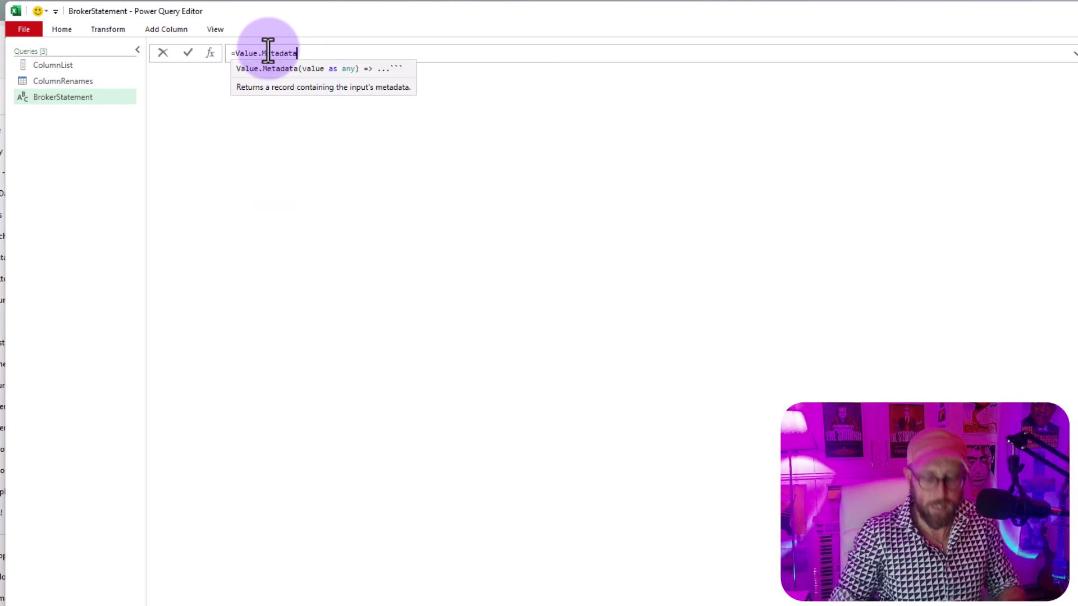
pyautogui.write('Column')
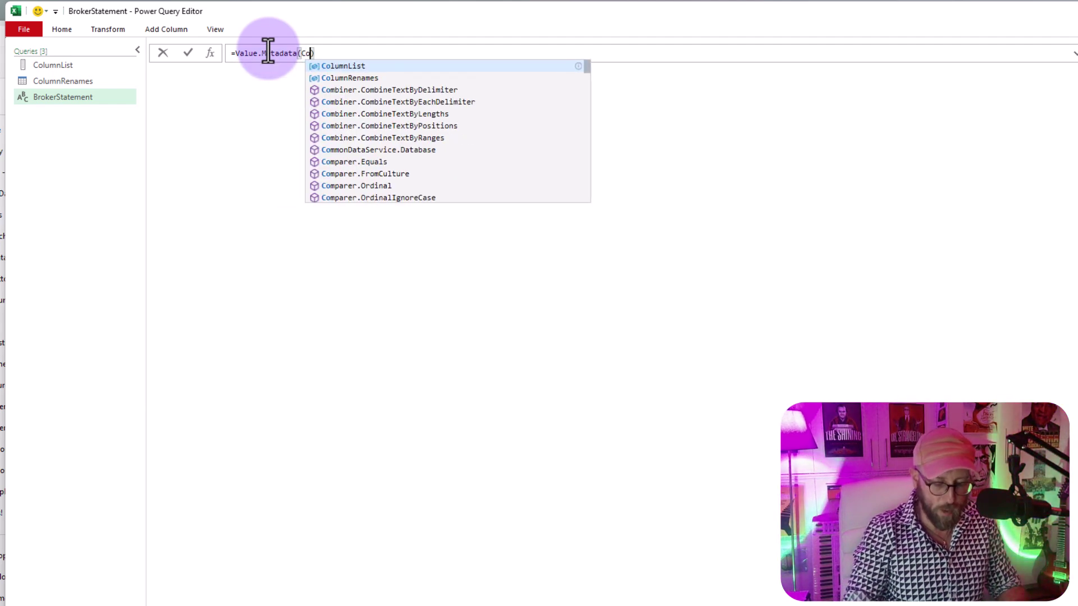
pyautogui.write('List')
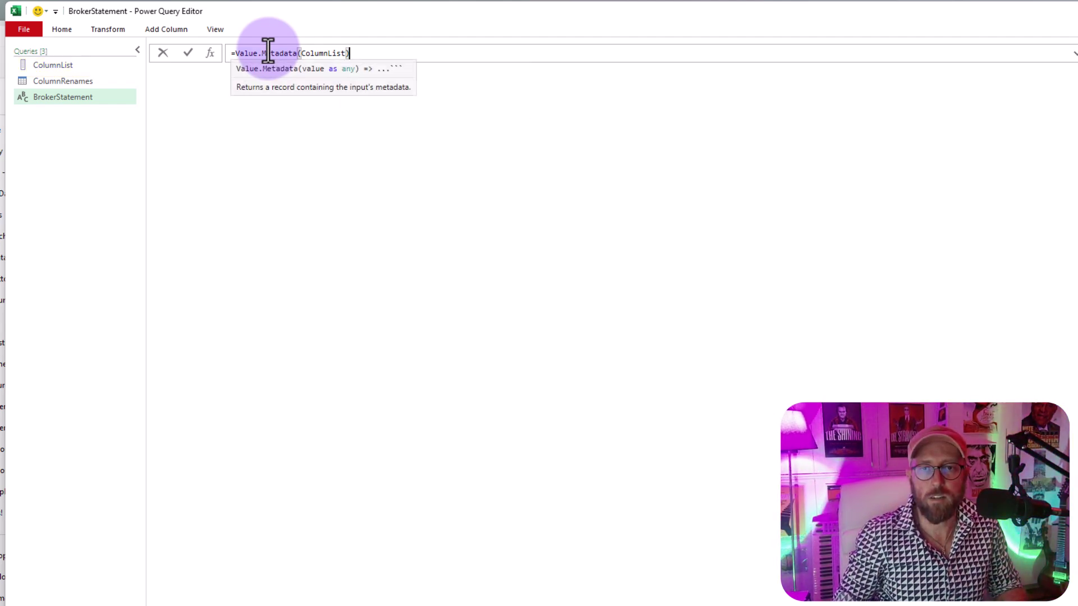
pyautogui.hotkey('ctrl', 'a')
pyautogui.press('BackSpace')
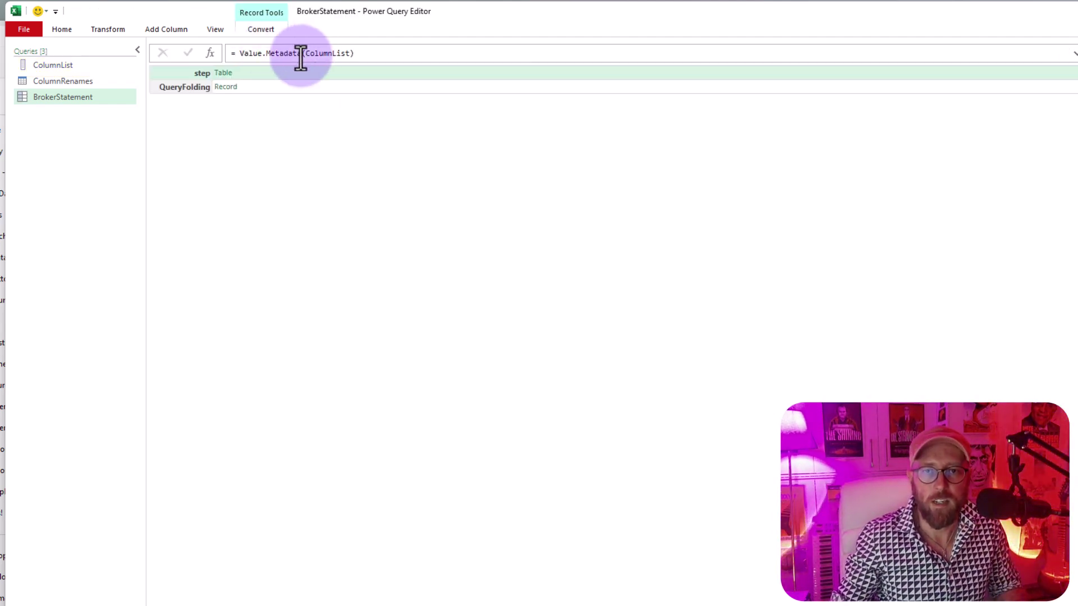
pyautogui.click(263, 72)
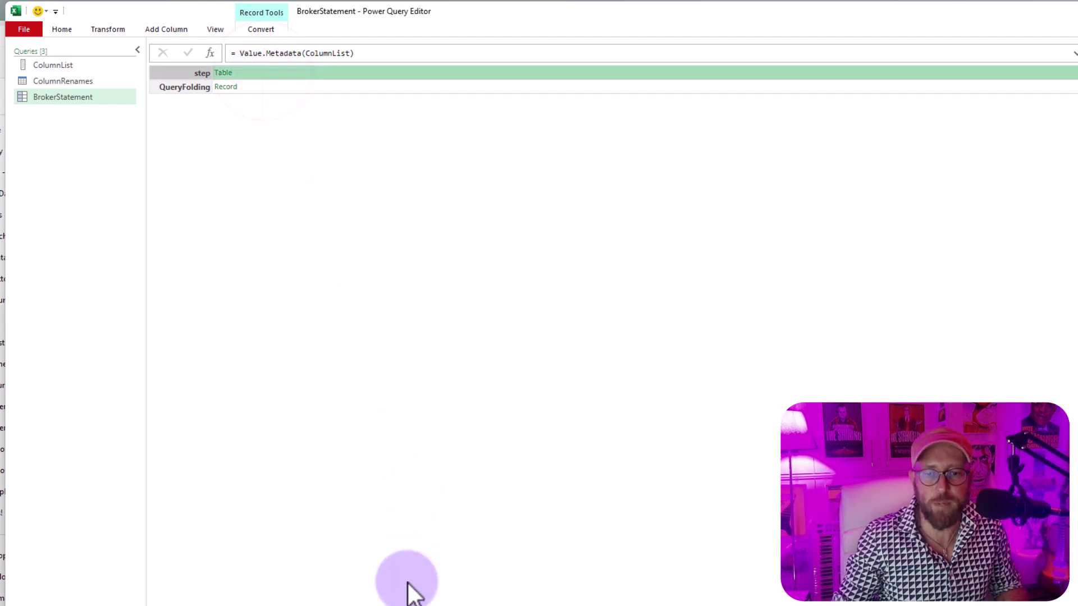
pyautogui.click(385, 54)
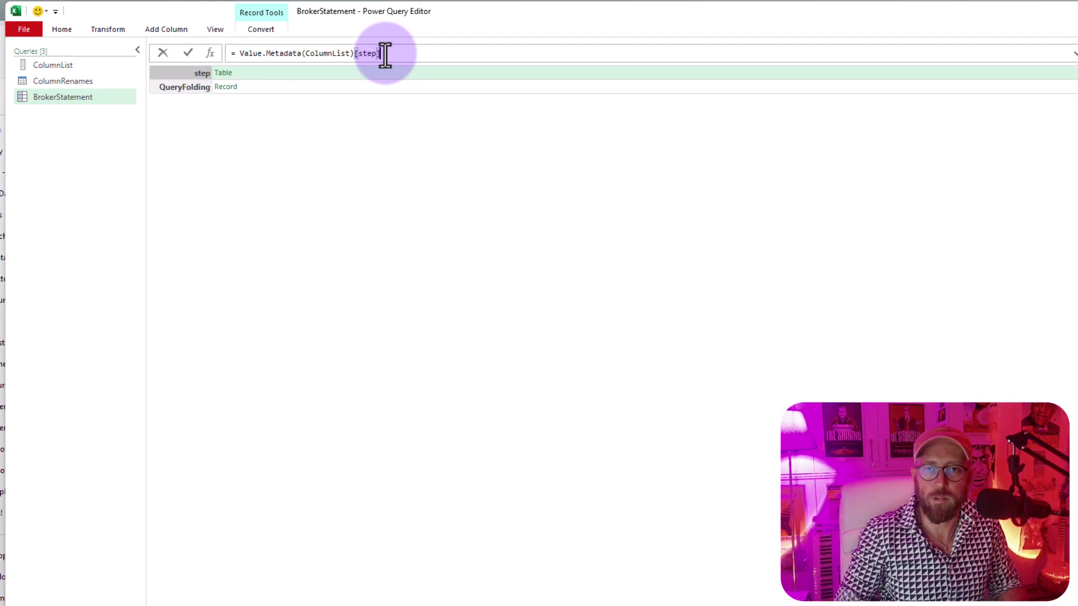
pyautogui.press('Return')
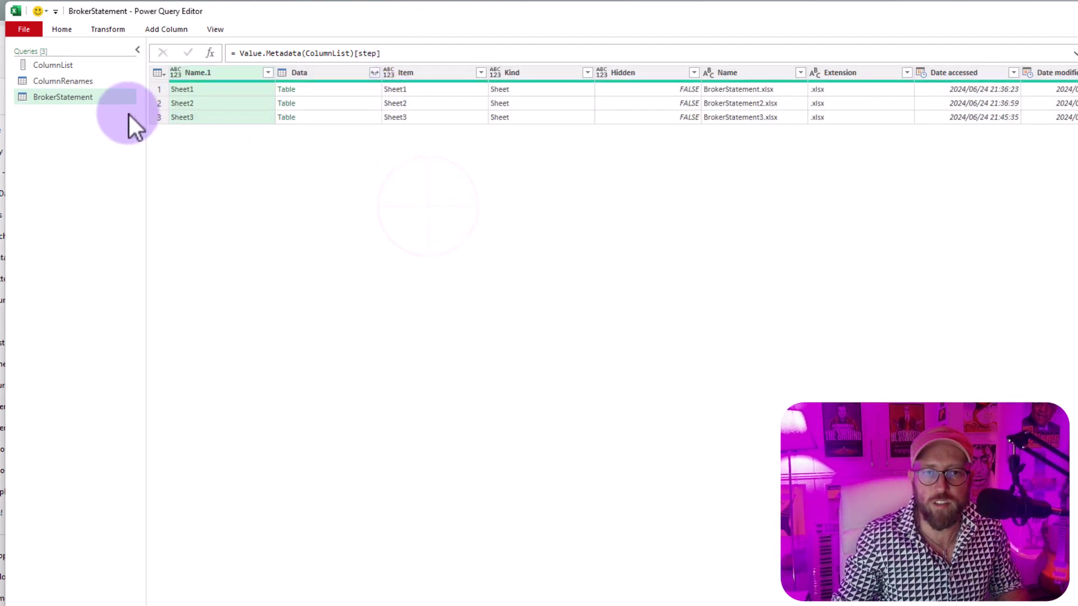
# Step: Preview each of the three sheets' Data tables in BrokerStatement, ending on Sheet3's columns
pyautogui.click(70, 63)
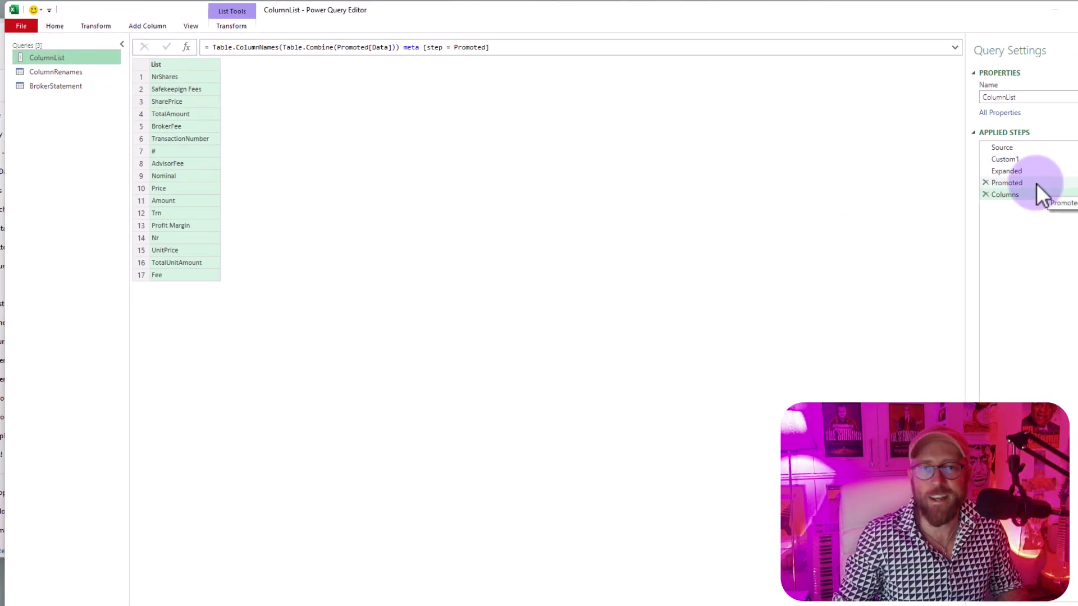
pyautogui.moveTo(1036, 183); pyautogui.dragTo(1036, 183)
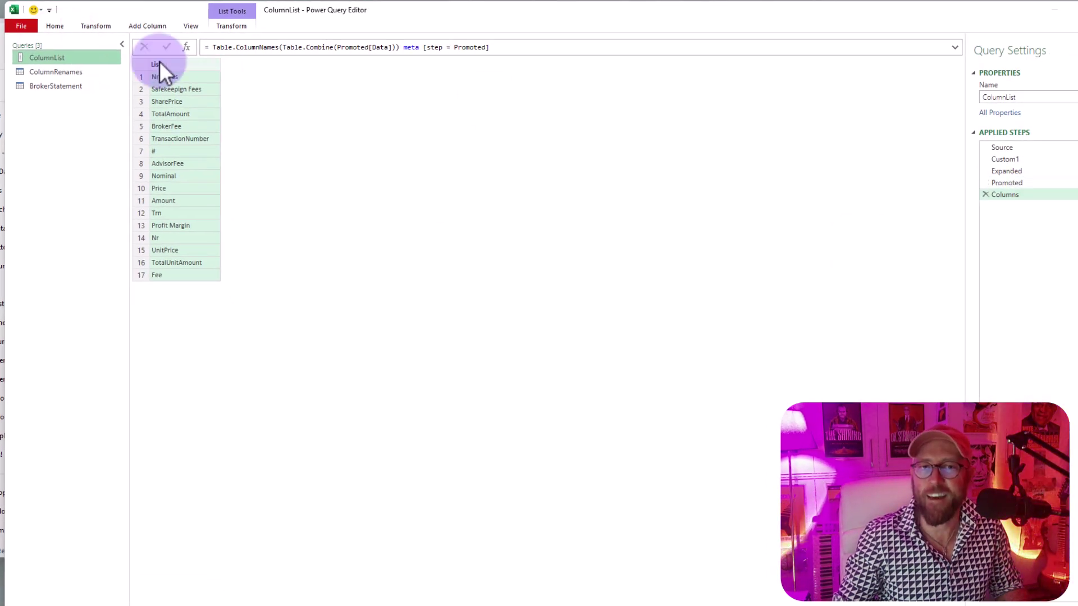
pyautogui.click(76, 85)
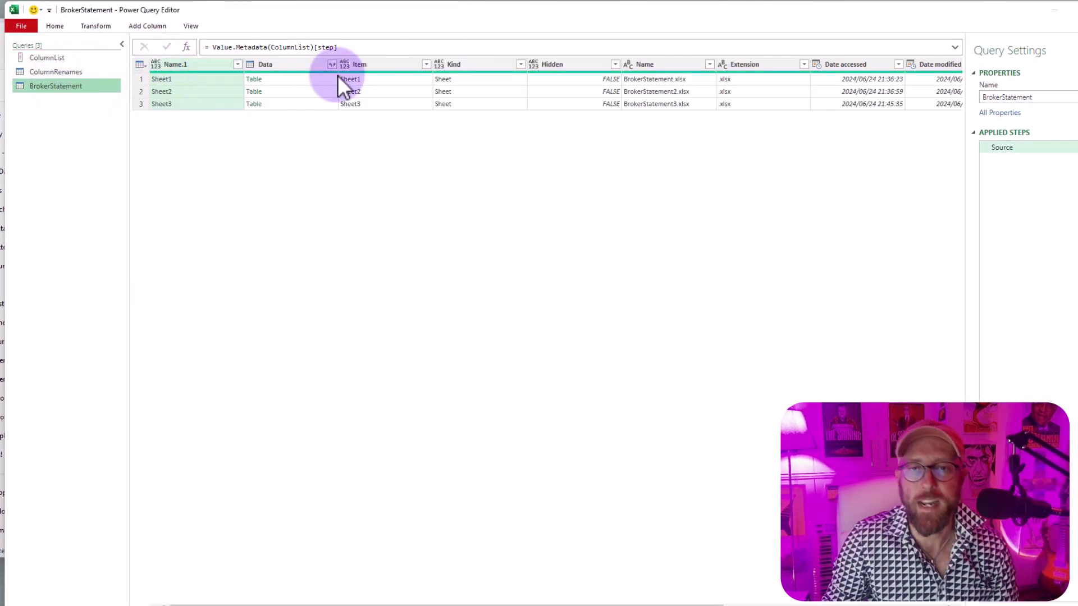
pyautogui.click(309, 79)
pyautogui.click(293, 92)
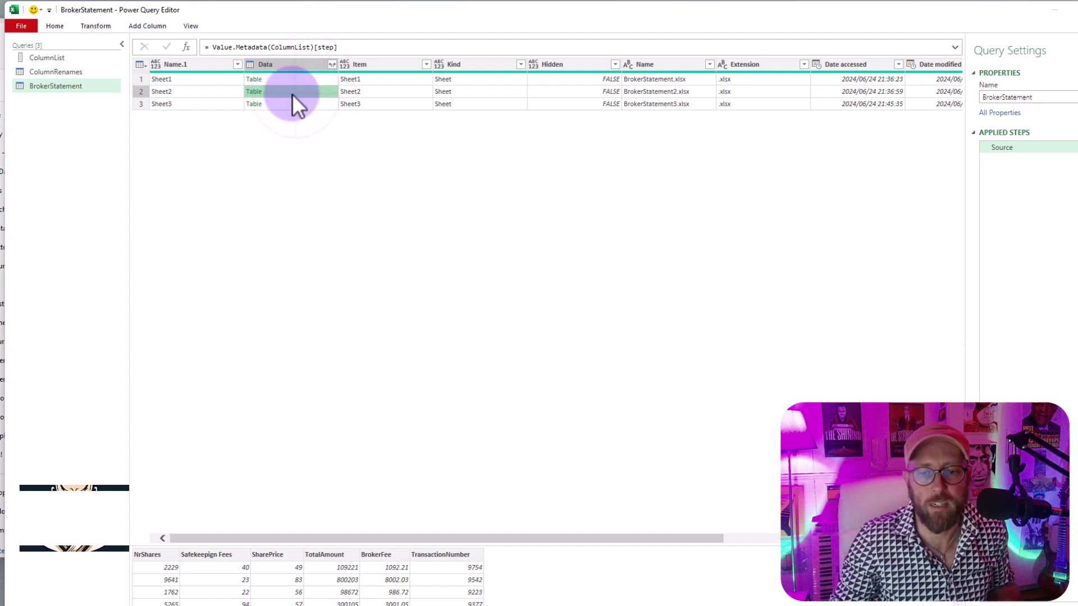
pyautogui.click(298, 104)
pyautogui.click(301, 80)
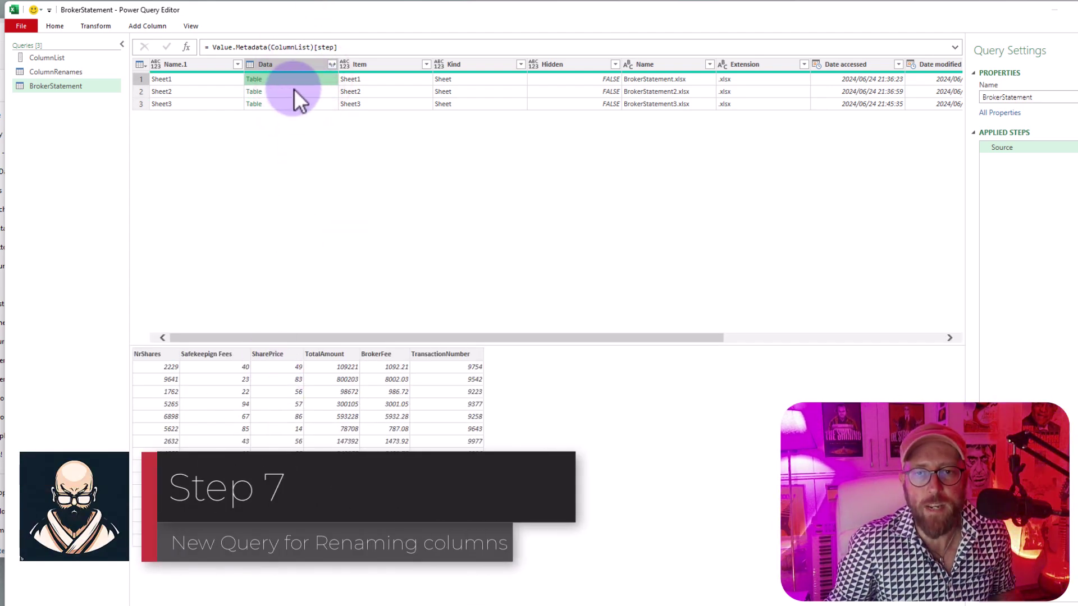
pyautogui.click(294, 104)
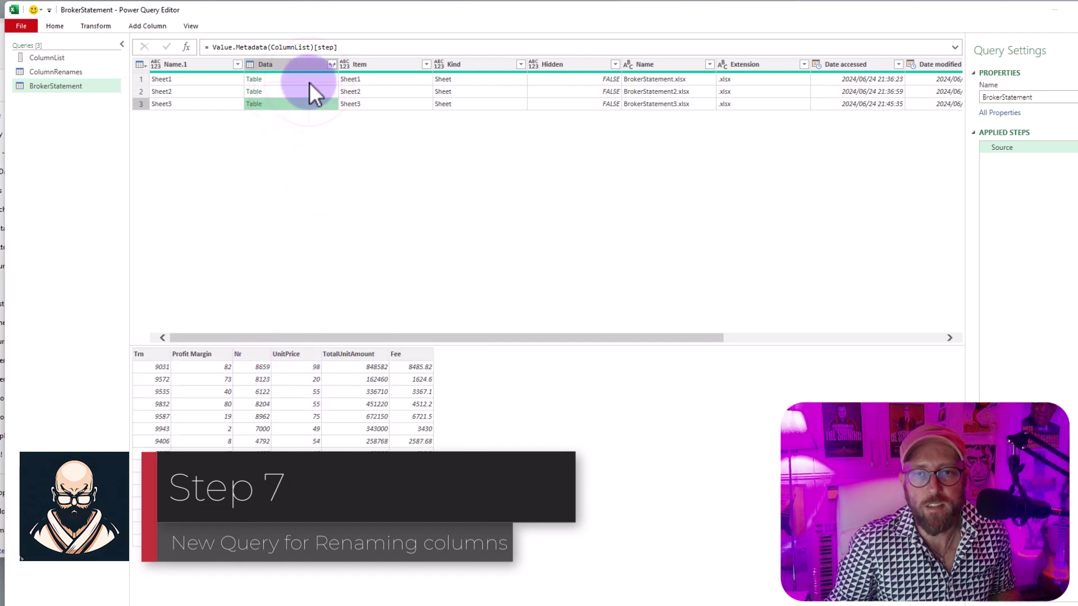
pyautogui.click(310, 82)
pyautogui.click(306, 92)
pyautogui.click(308, 104)
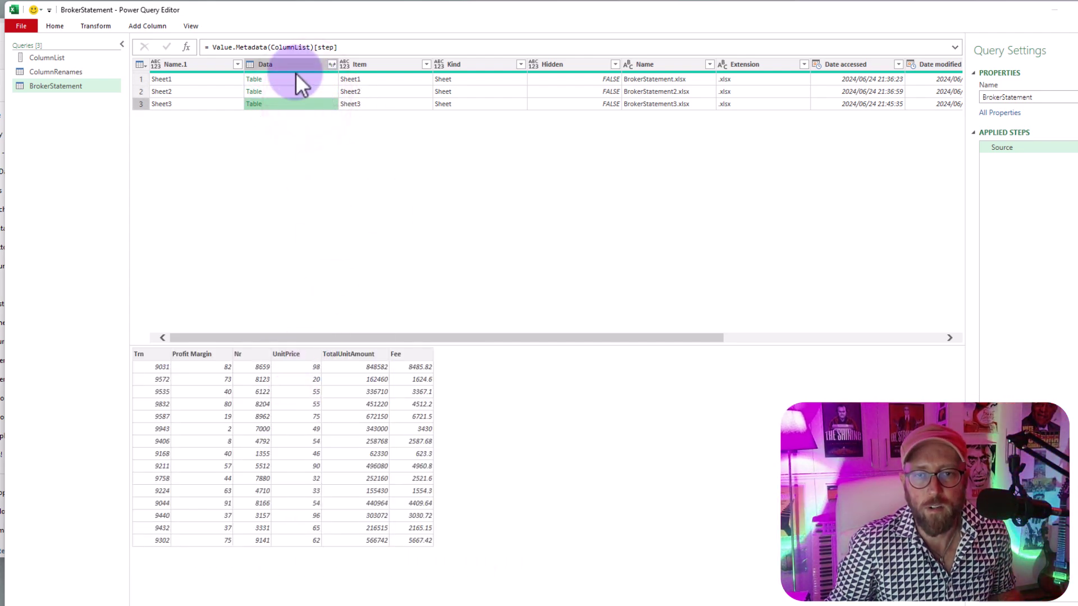
pyautogui.doubleClick(384, 63)
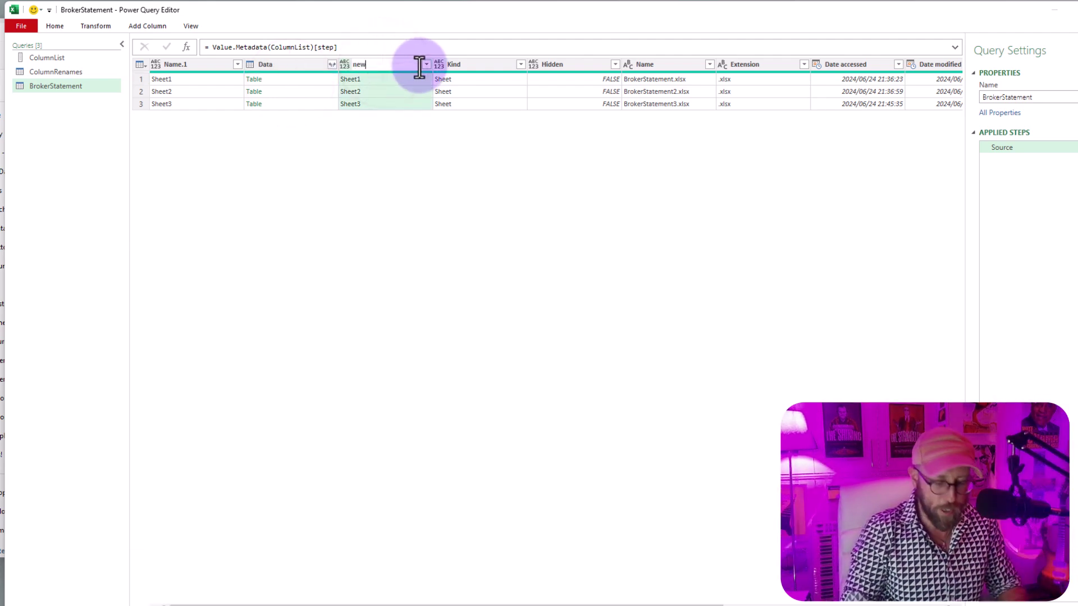
pyautogui.write('newname')
pyautogui.press('Return')
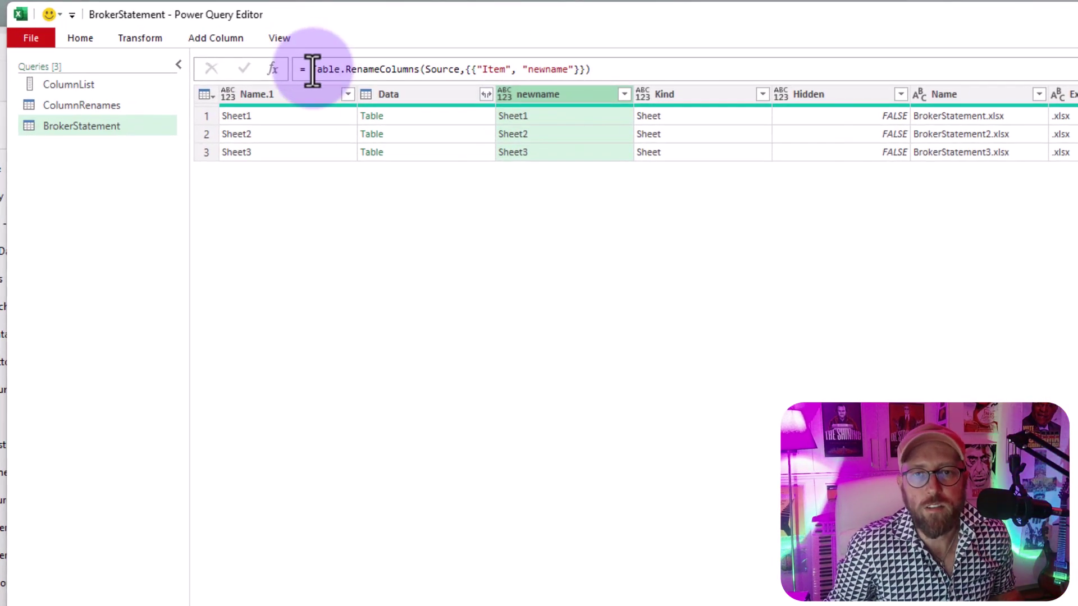
pyautogui.moveTo(313, 71); pyautogui.dragTo(422, 71)
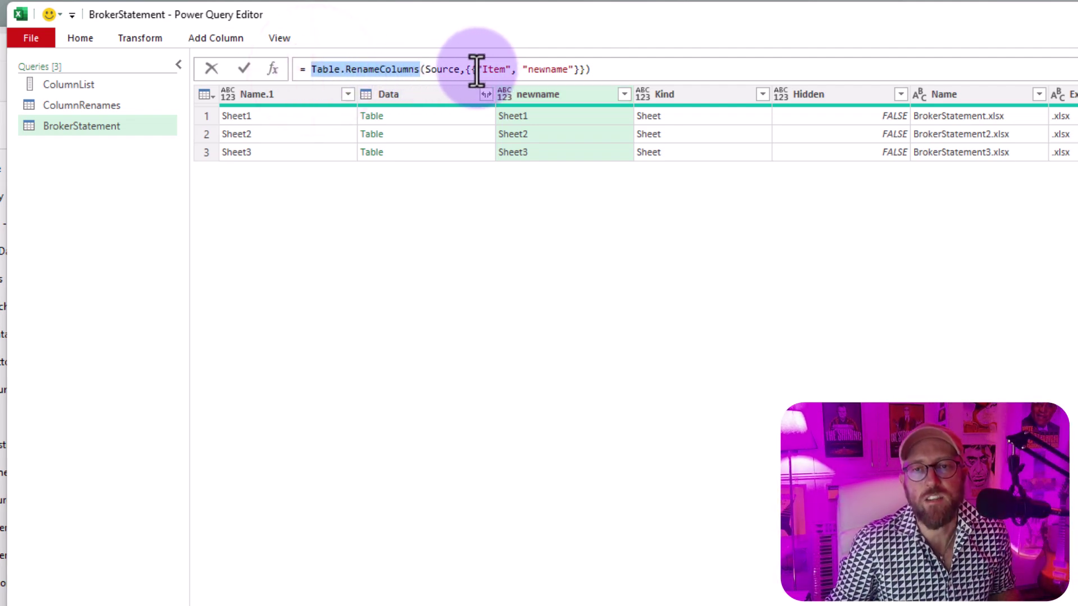
pyautogui.moveTo(476, 70); pyautogui.dragTo(558, 70)
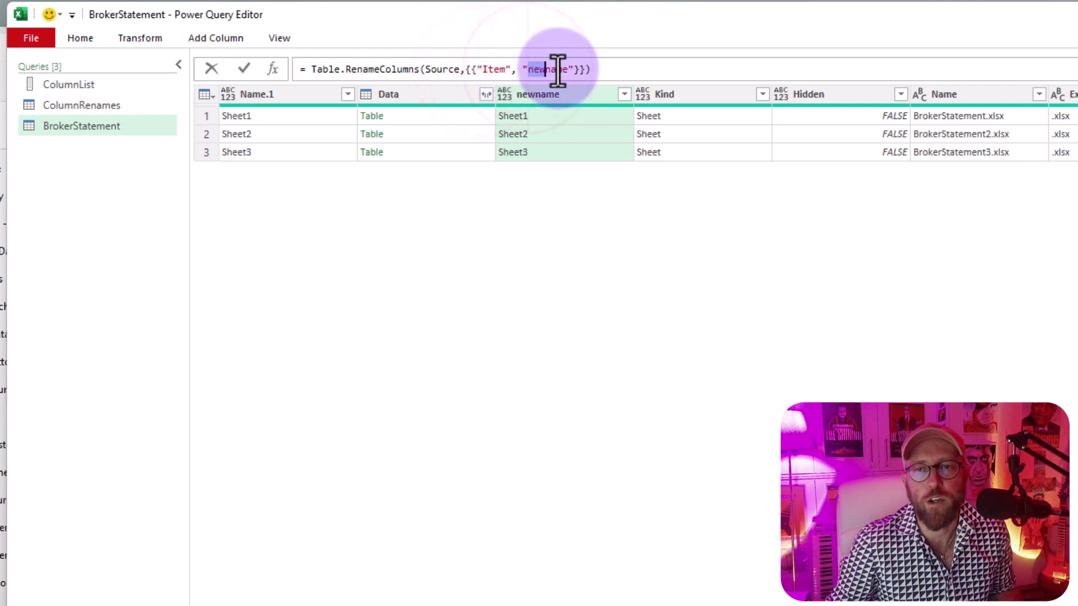
pyautogui.click(542, 214)
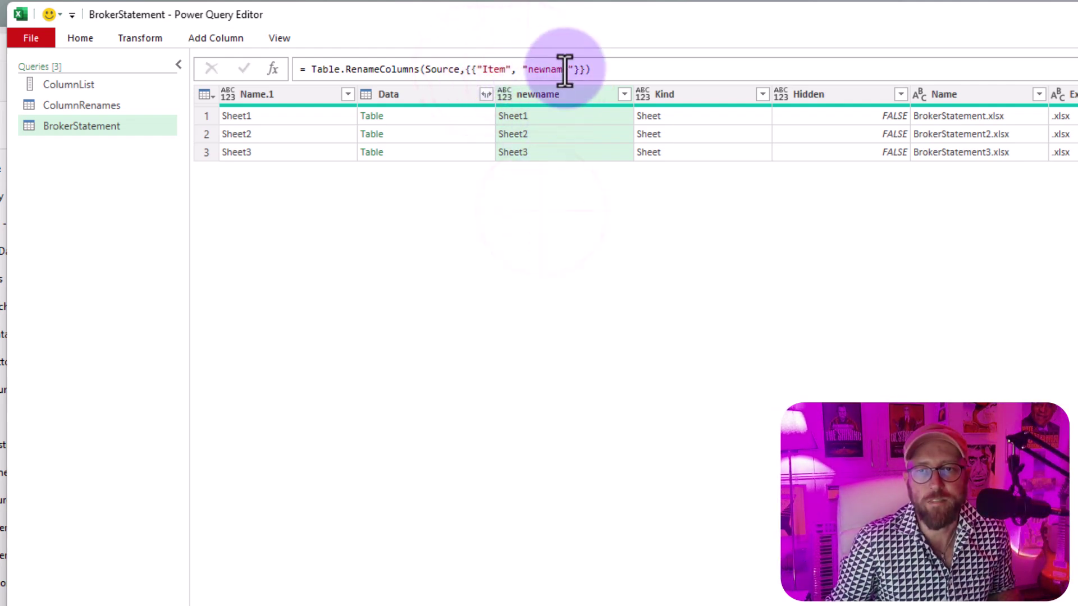
# Step: Add a ColumnRenames step =Table.ToRows(#"Filtered Rows") turning rows into old/new name pairs
pyautogui.click(82, 107)
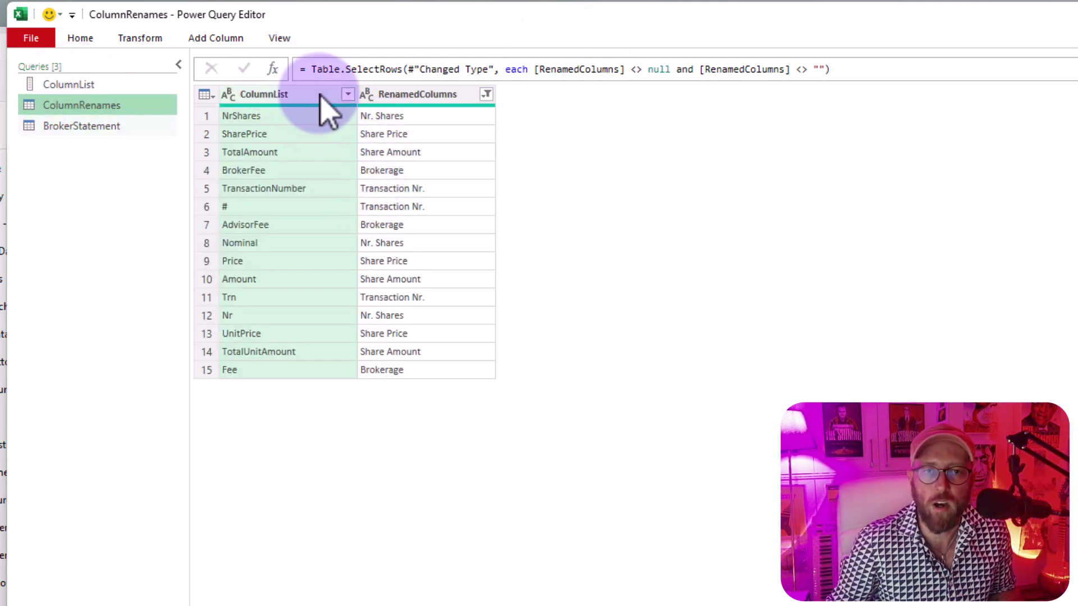
pyautogui.click(274, 70)
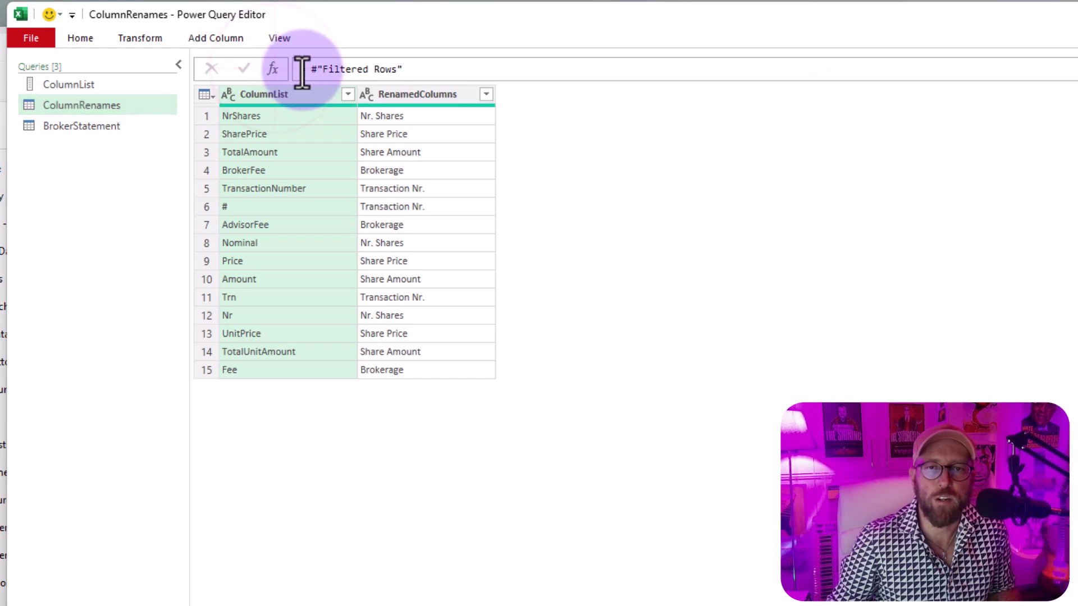
pyautogui.click(304, 69)
pyautogui.write('tablet')
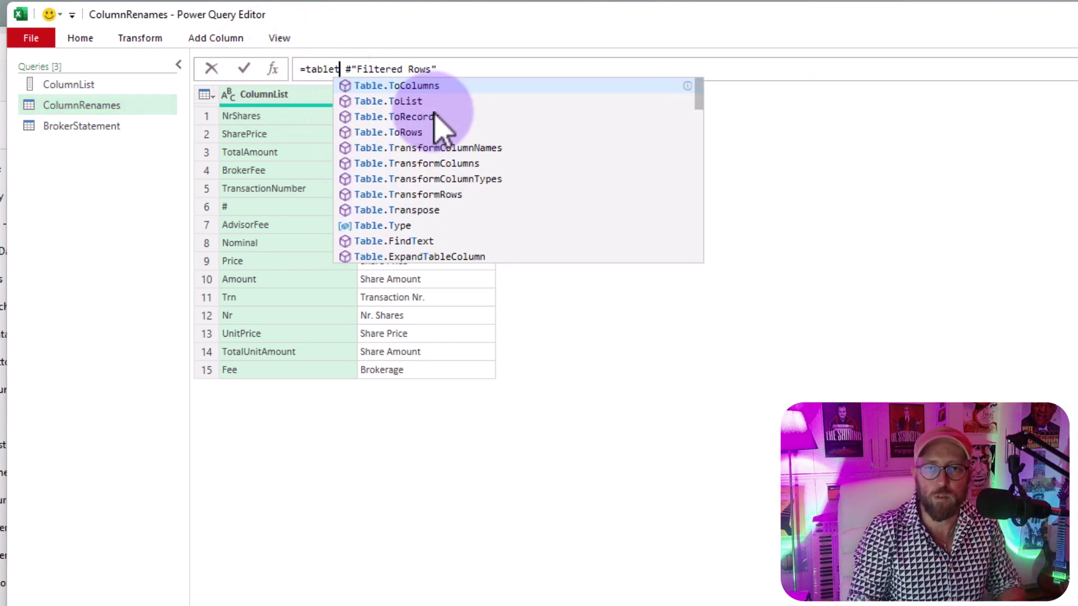
pyautogui.write('o')
pyautogui.press('Down')
pyautogui.press('Down')
pyautogui.press('Down')
pyautogui.press('Return')
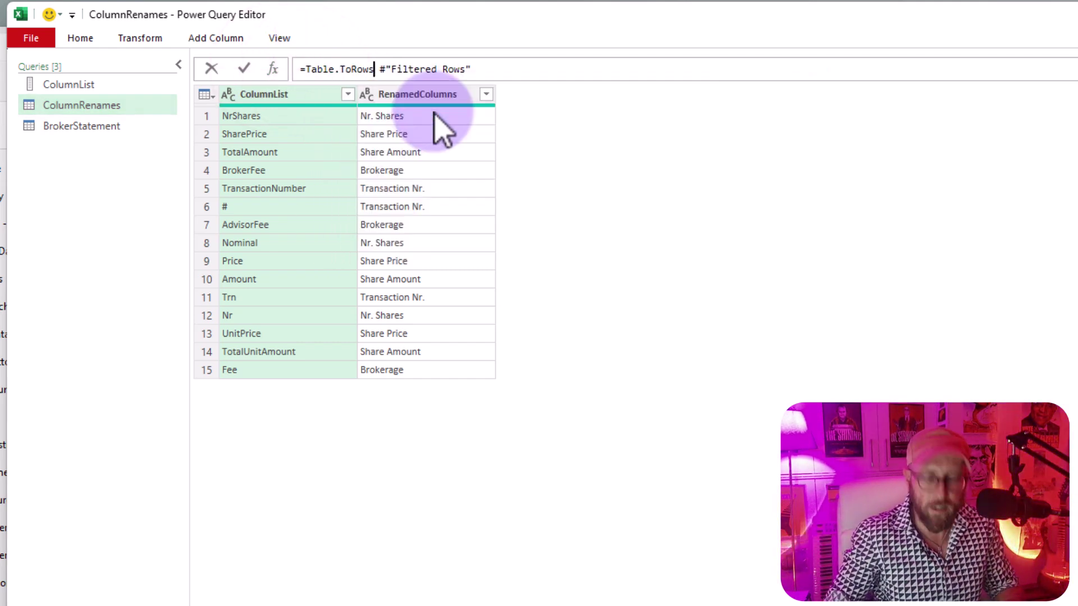
pyautogui.write('(')
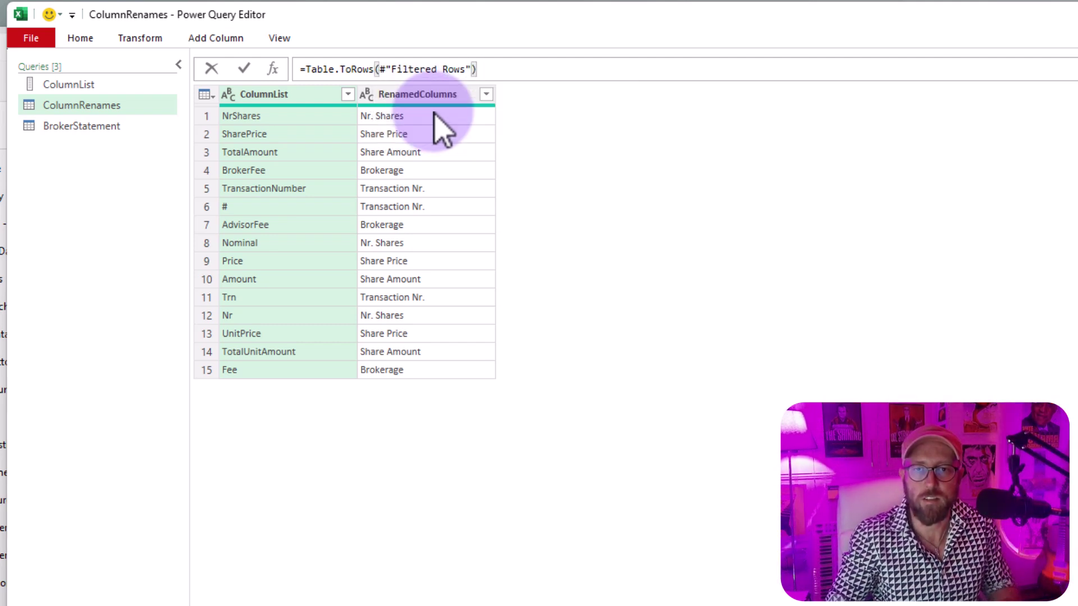
pyautogui.press('Return')
# Step: Check rename pairs such as Price to Share Price and Trn to Transaction Nr
pyautogui.click(176, 82)
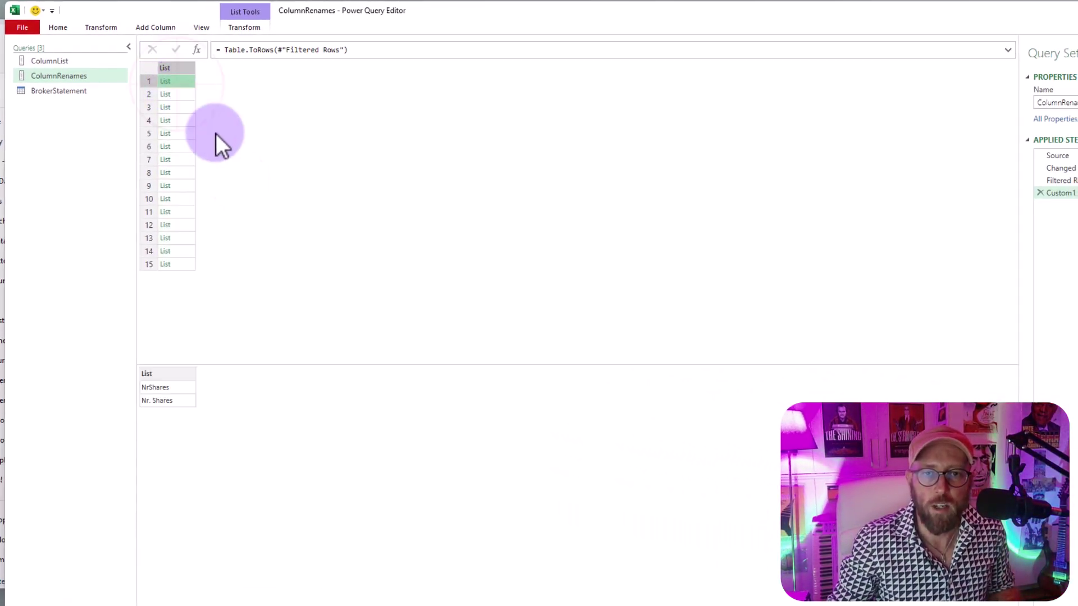
pyautogui.click(177, 390)
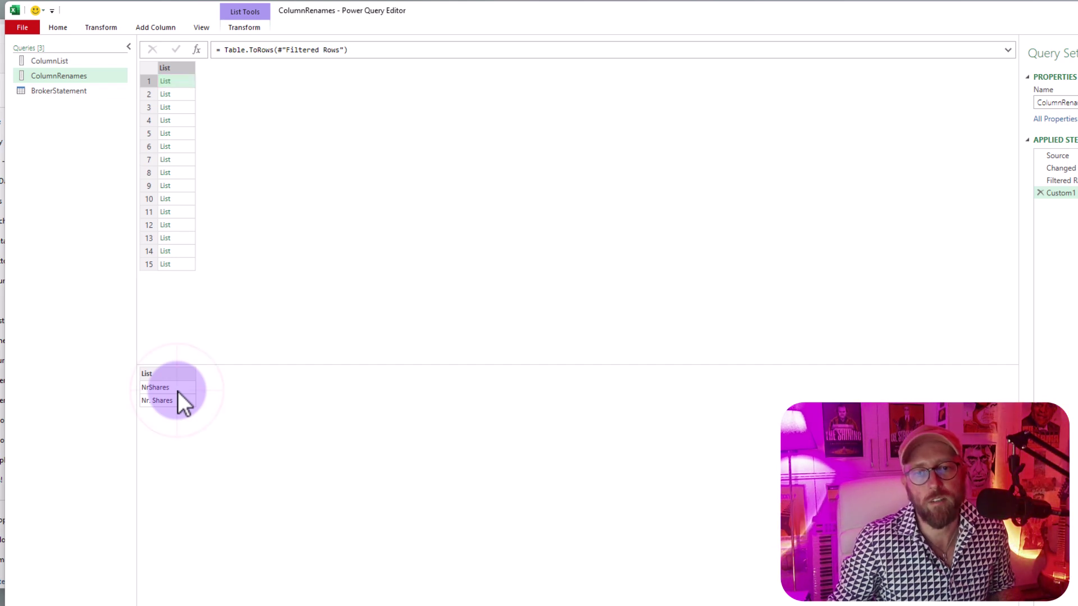
pyautogui.click(189, 189)
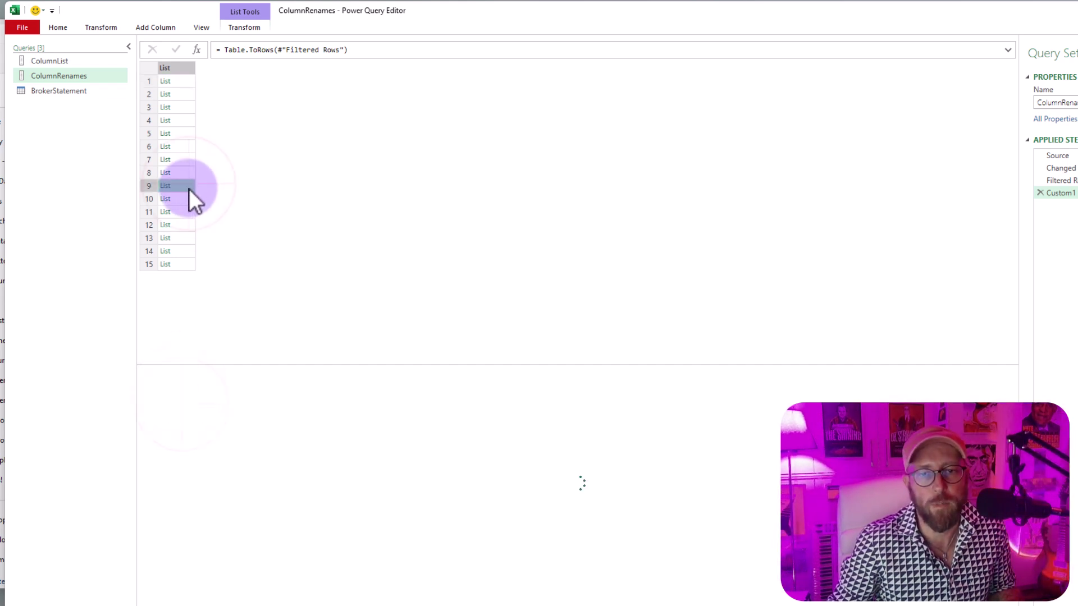
pyautogui.click(187, 402)
pyautogui.click(190, 214)
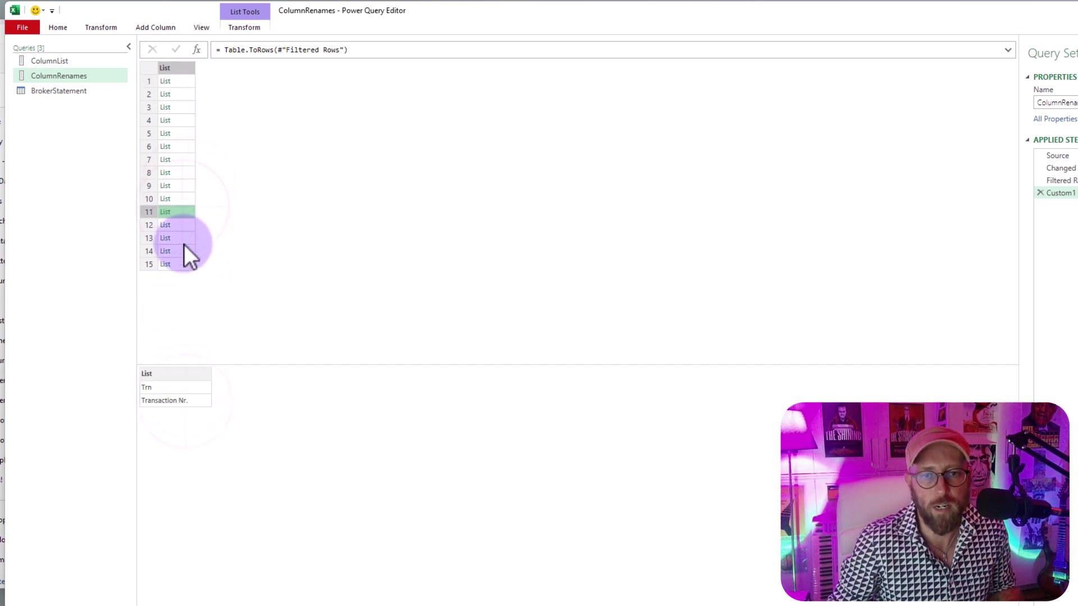
pyautogui.click(198, 396)
pyautogui.click(116, 91)
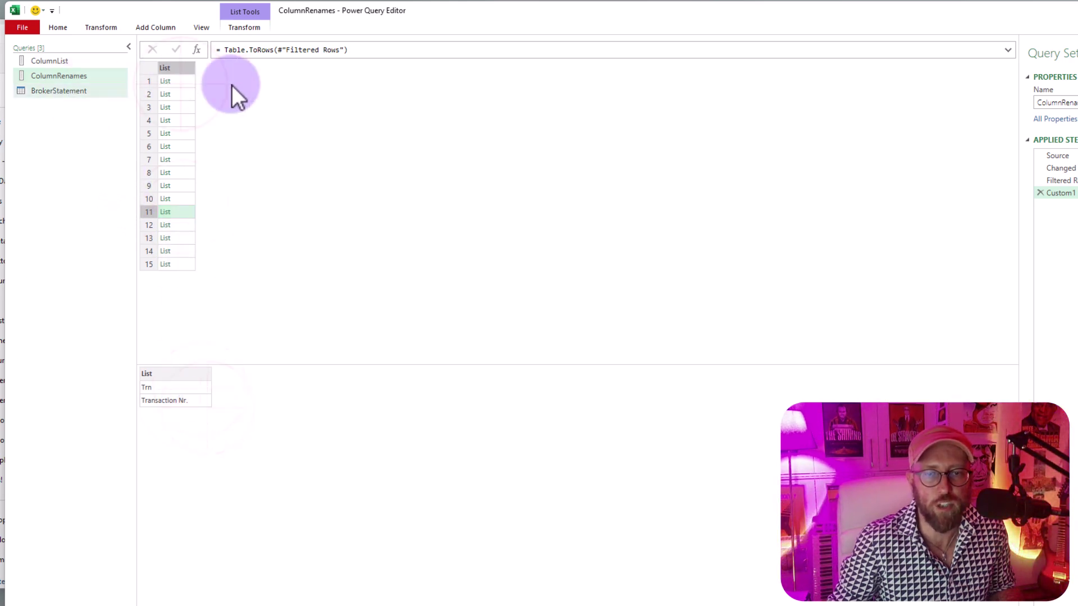
# Step: Start a custom BrokerStatement step applying Table.TransformColumns to Source's Data column
pyautogui.click(341, 96)
pyautogui.click(343, 111)
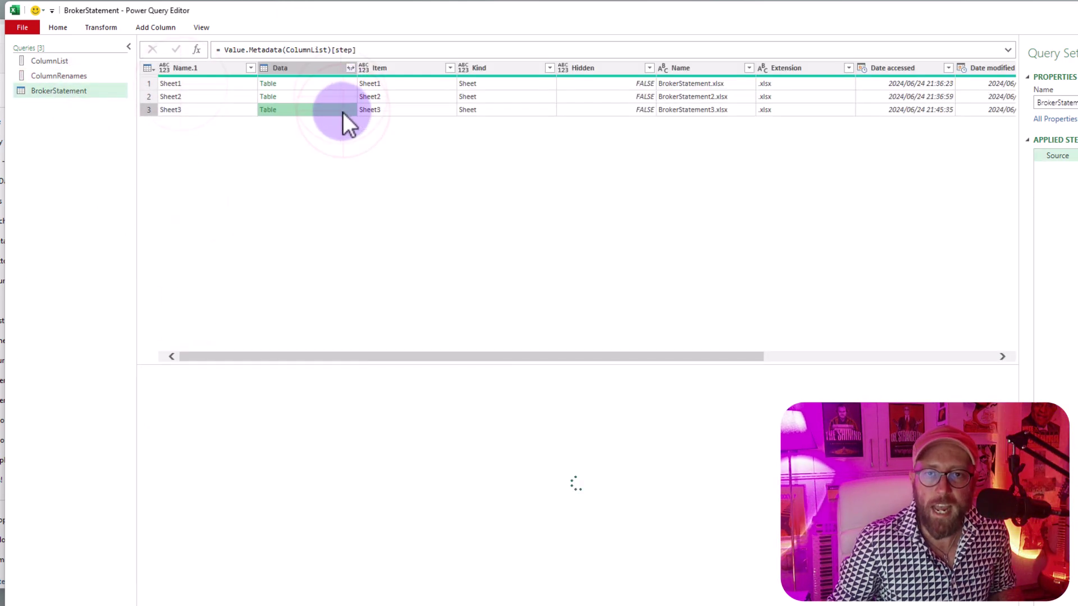
pyautogui.click(199, 51)
pyautogui.click(224, 55)
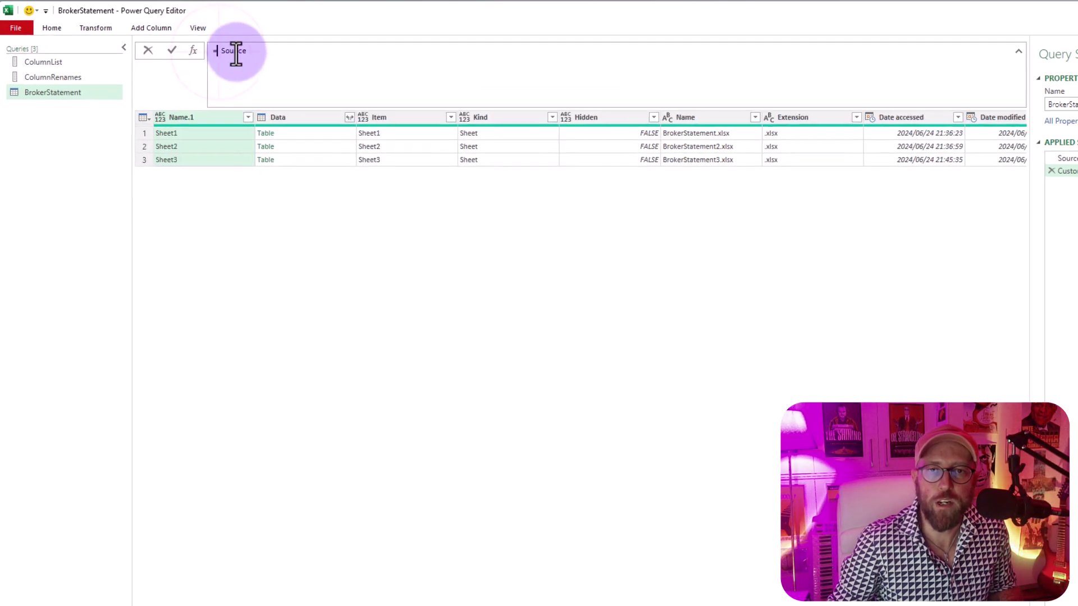
pyautogui.write('table')
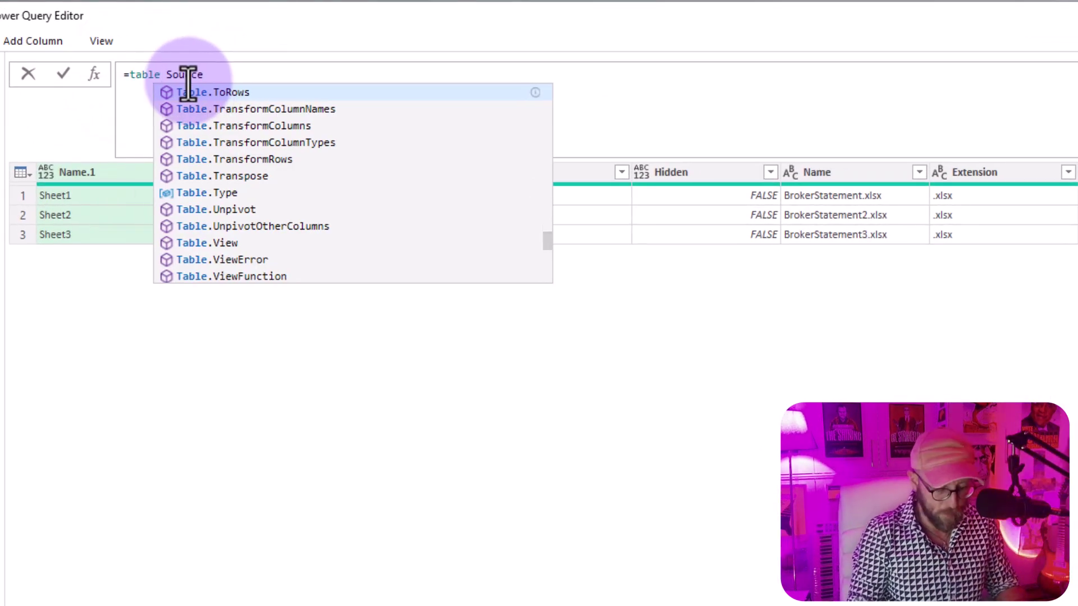
pyautogui.write('.tra')
pyautogui.press('Down')
pyautogui.press('Tab')
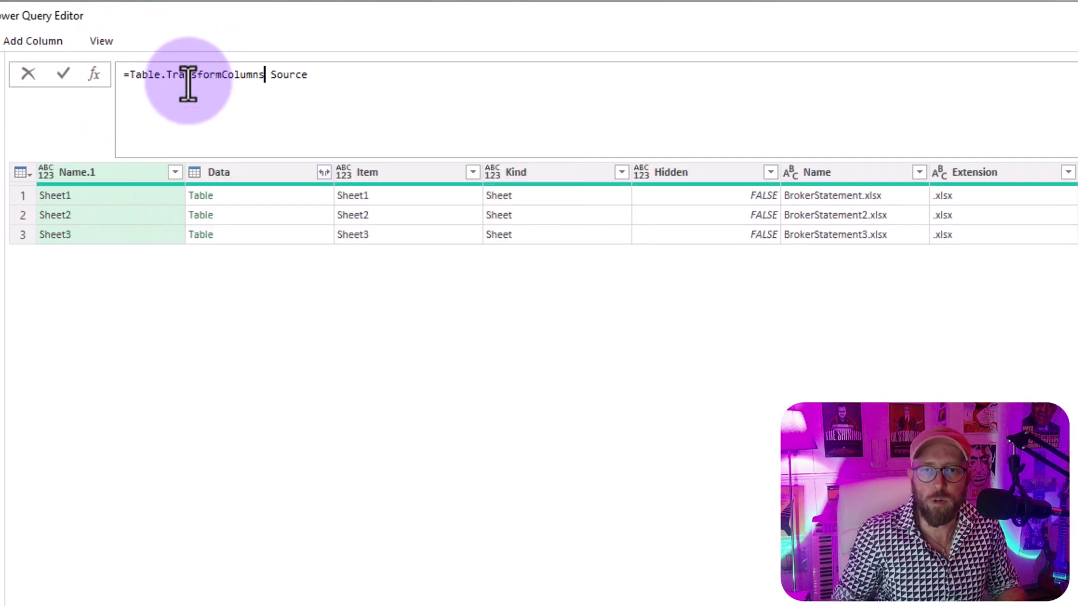
pyautogui.press('Delete')
pyautogui.write('(')
pyautogui.press('End')
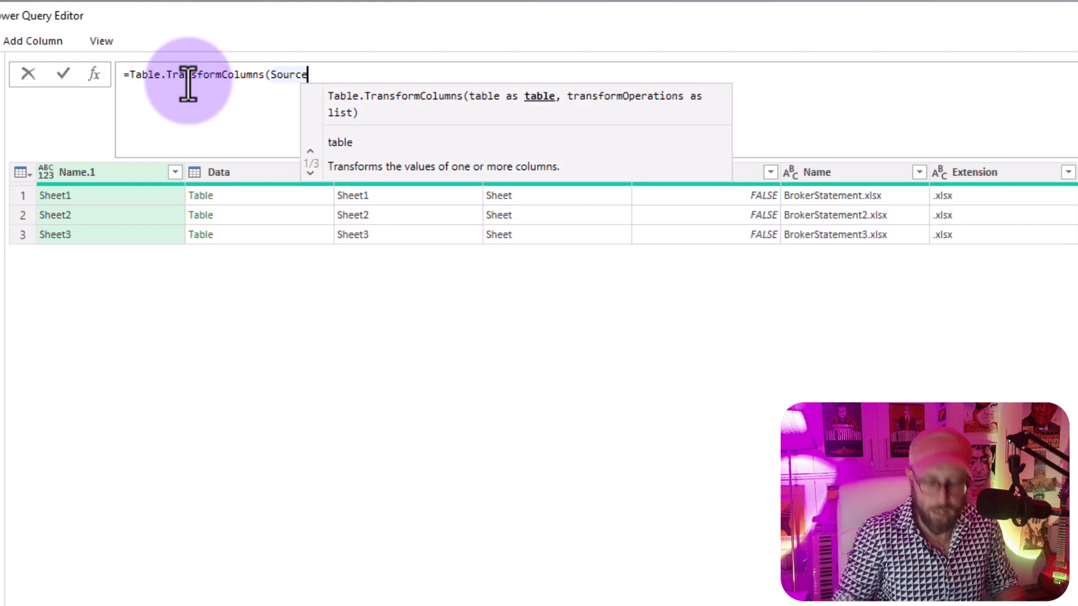
pyautogui.write(', ')
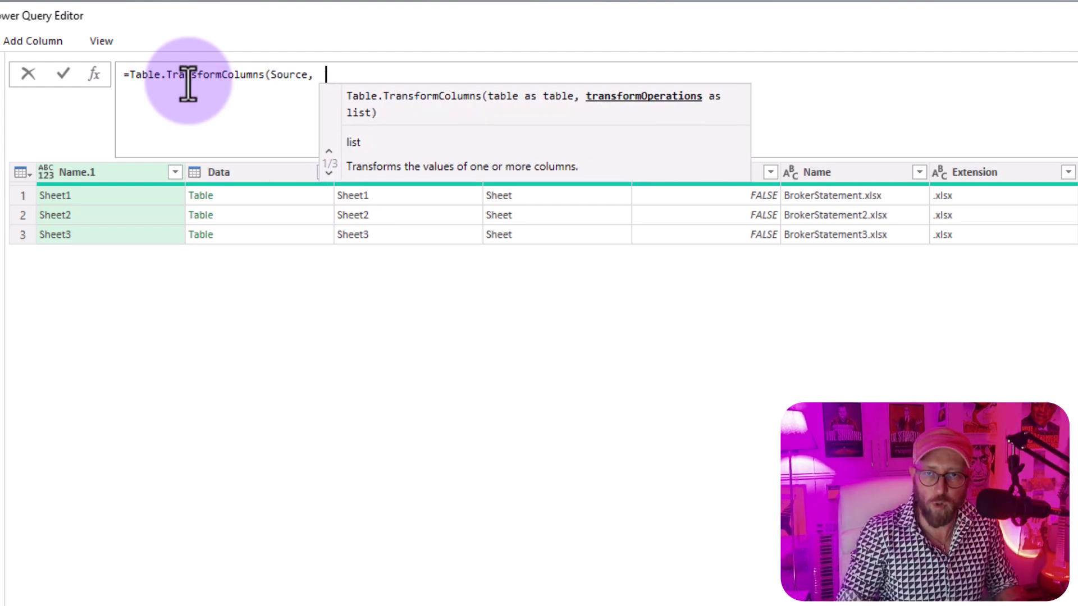
pyautogui.write(' {"')
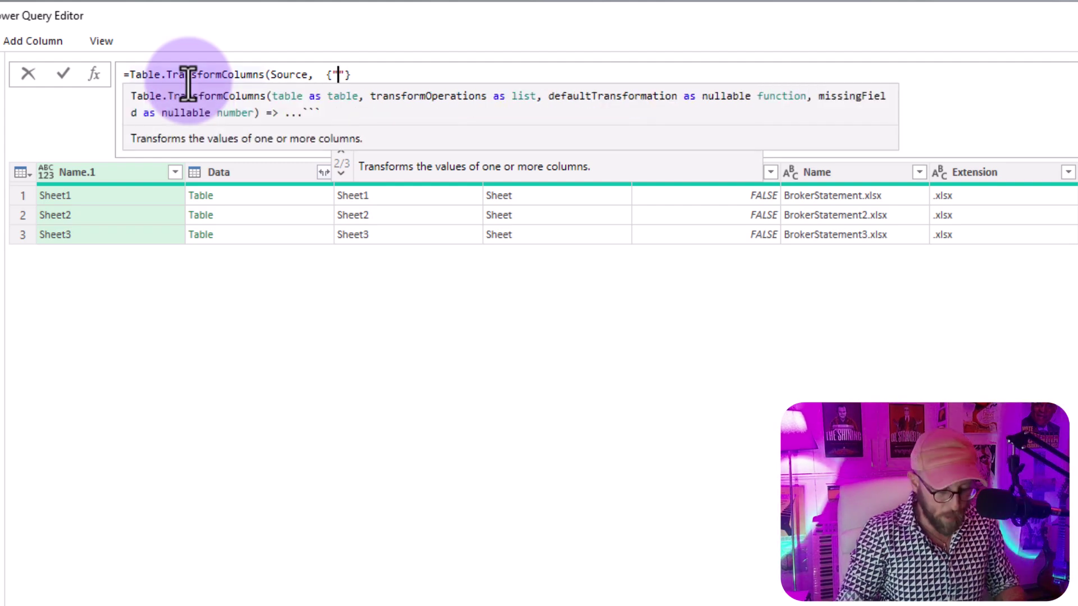
pyautogui.write('Data", ')
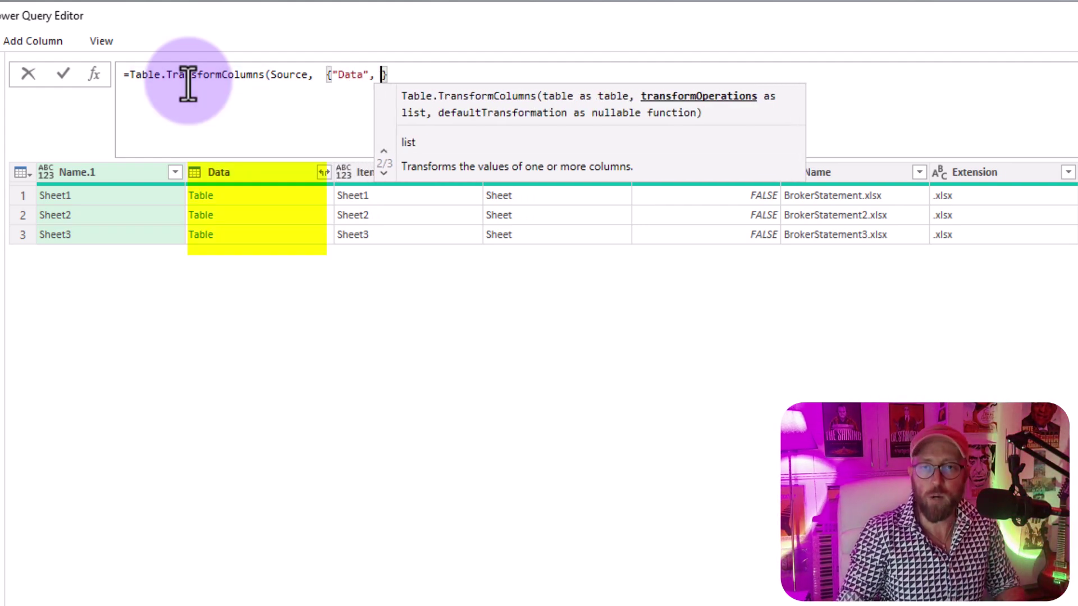
pyautogui.write('each')
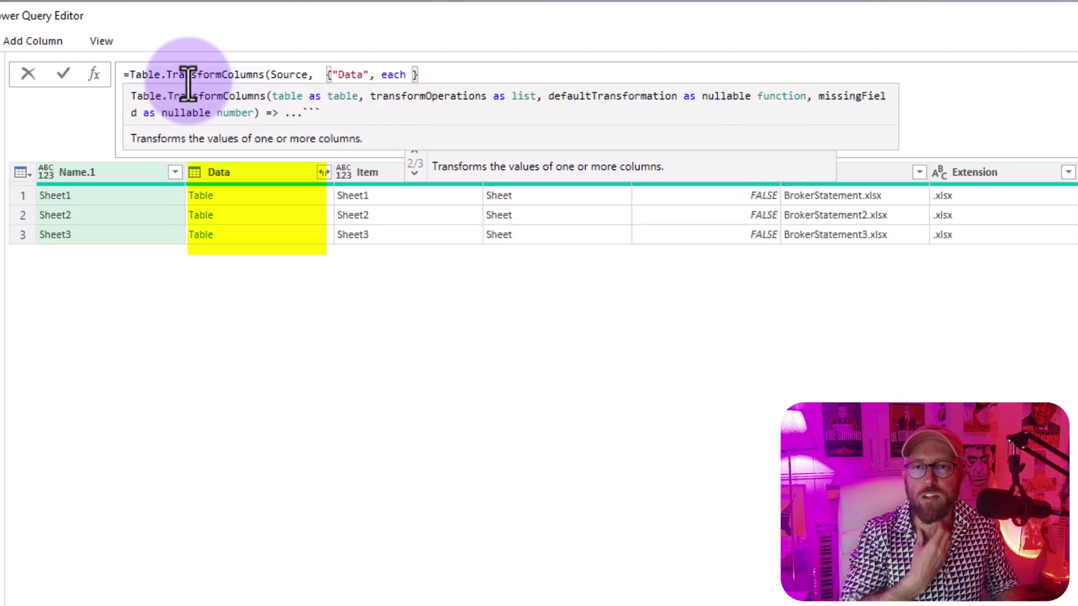
# Step: Rename each Data table's columns with Table.RenameColumns using ColumnRenames and MissingField.Ignore
pyautogui.write('tabletr')
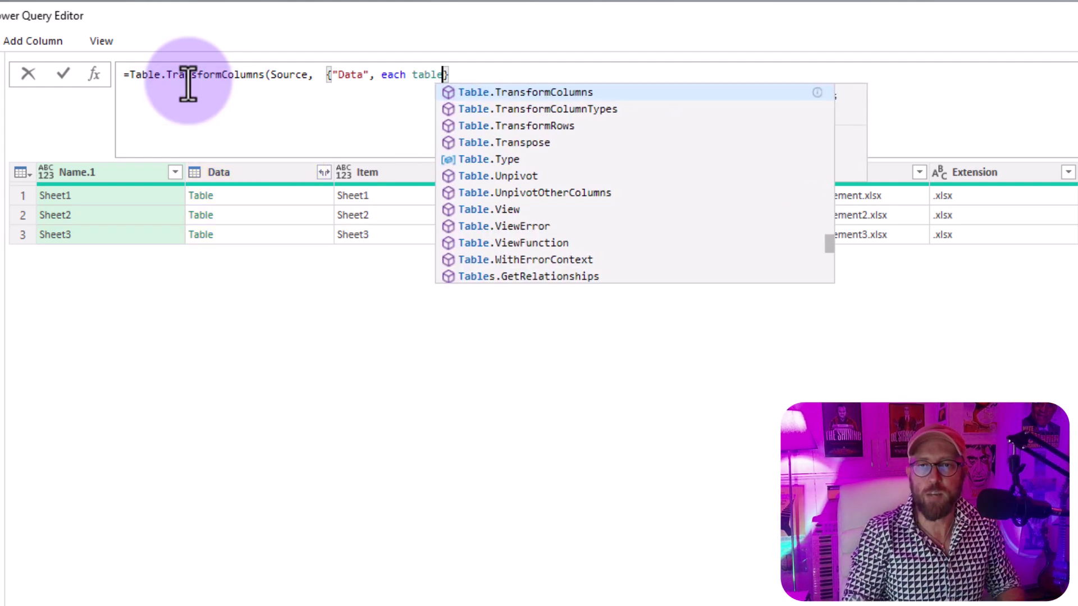
pyautogui.press('BackSpace')
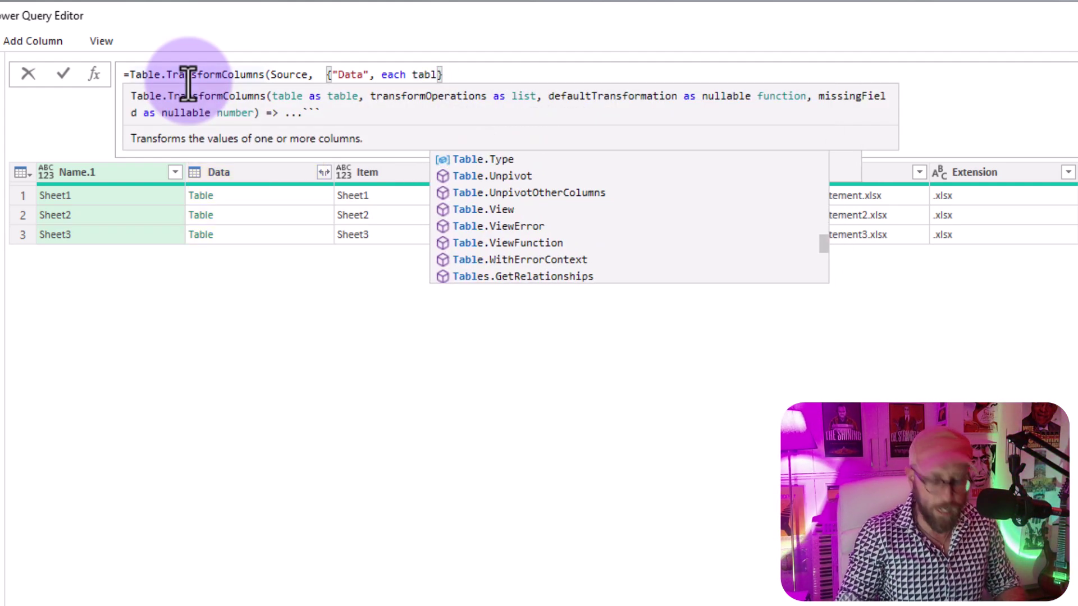
pyautogui.press('BackSpace')
pyautogui.write('rena')
pyautogui.press('Tab')
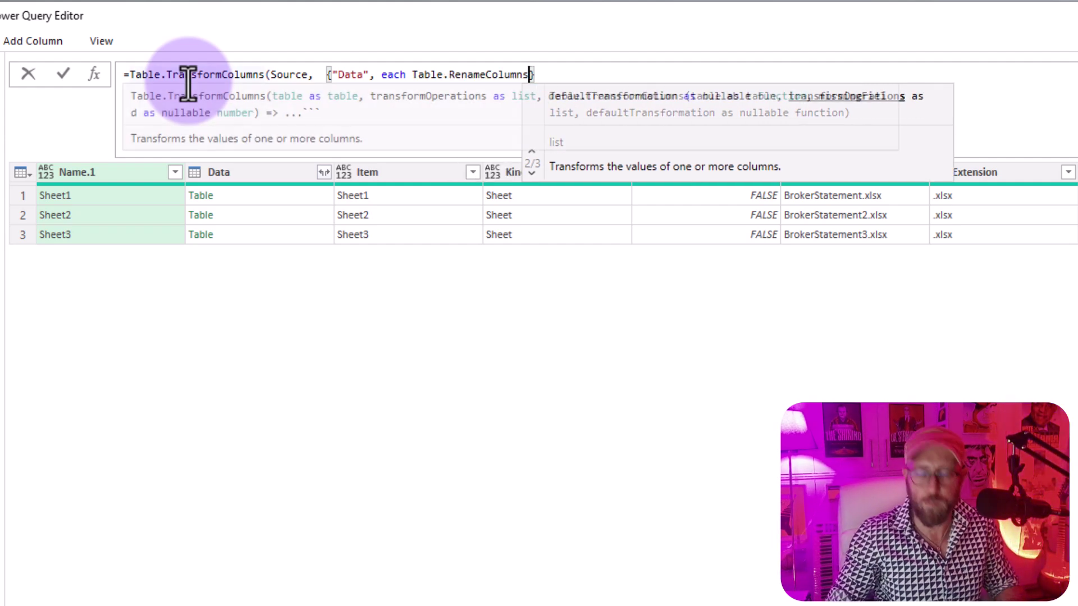
pyautogui.write('(')
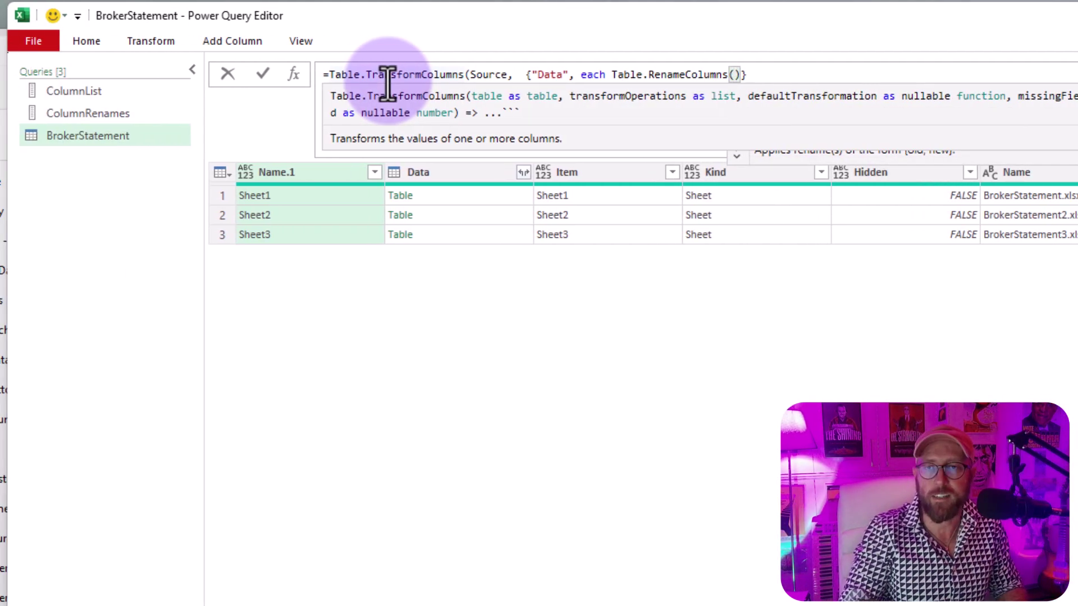
pyautogui.write('_')
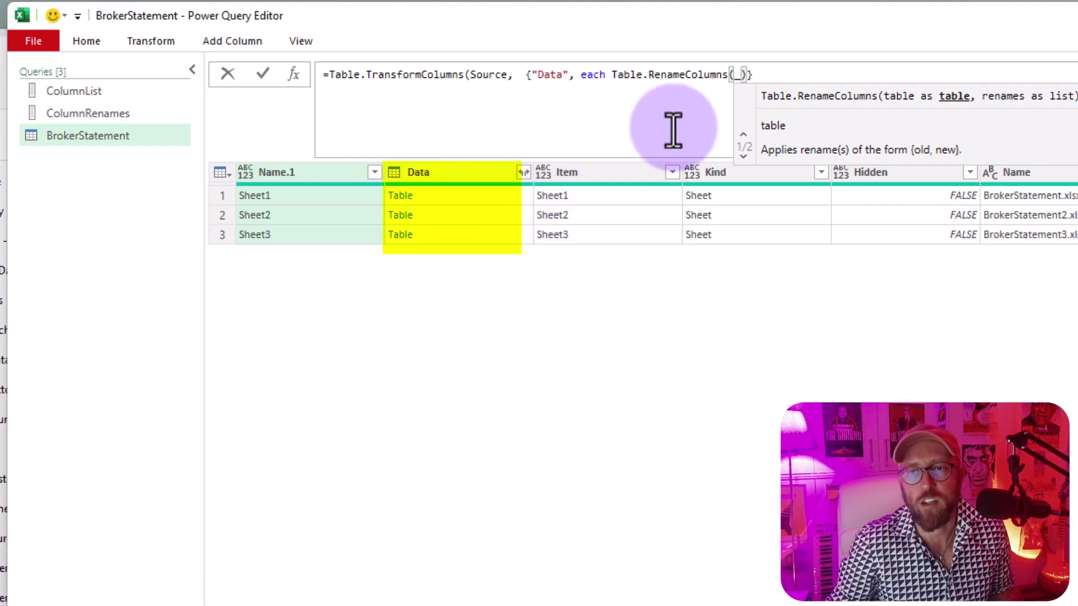
pyautogui.write(', ')
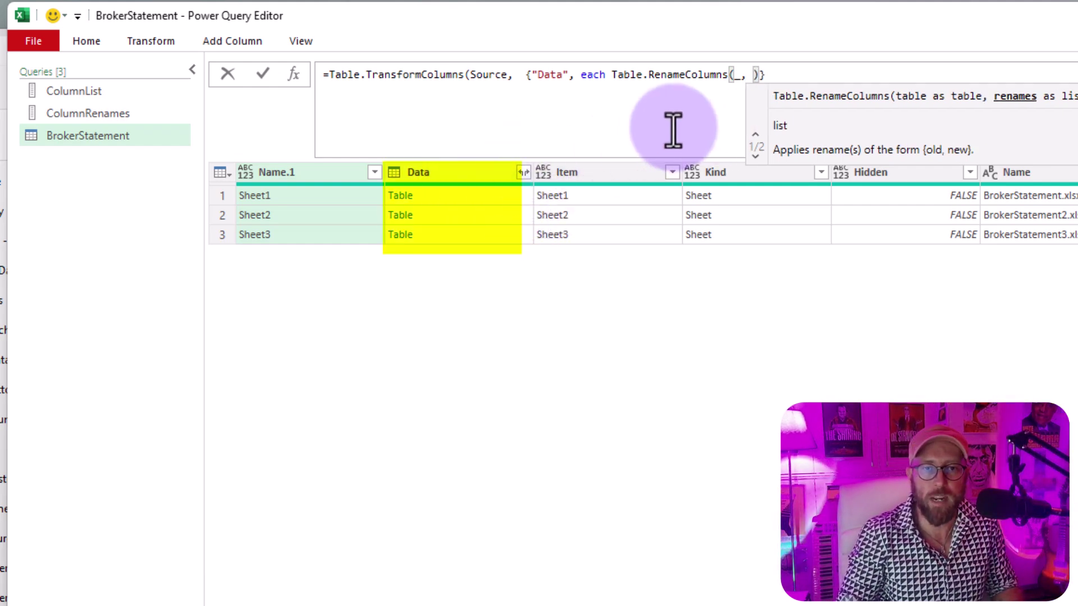
pyautogui.write('Col')
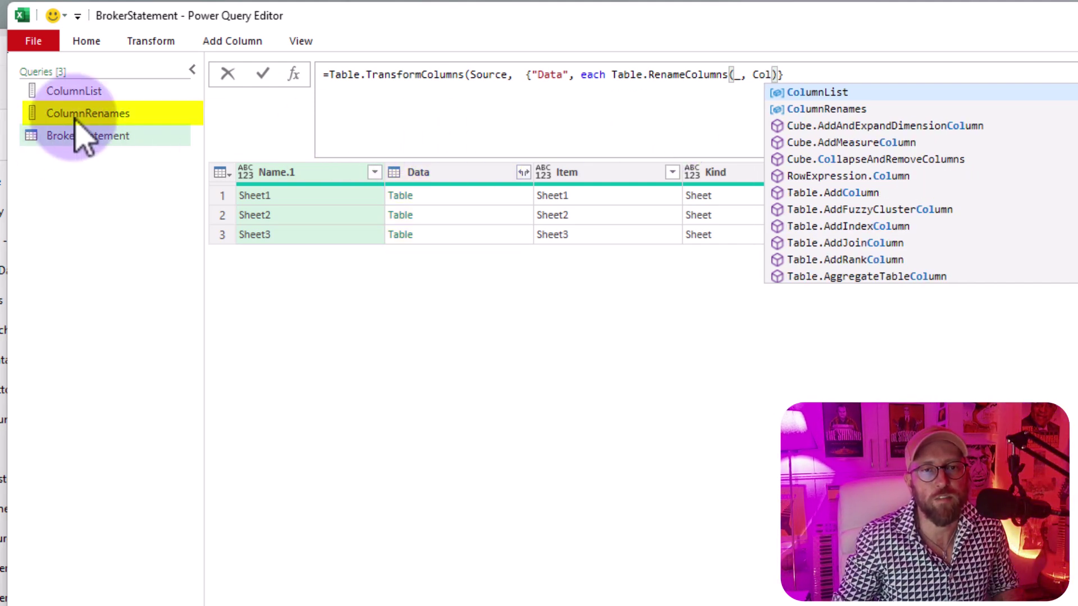
pyautogui.click(862, 109)
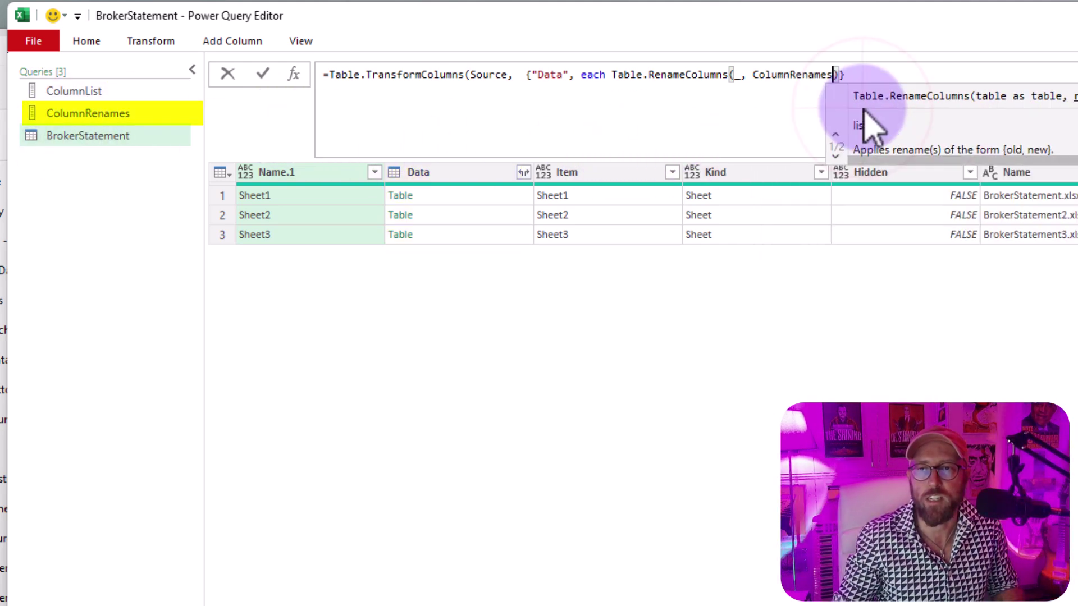
pyautogui.write(', ')
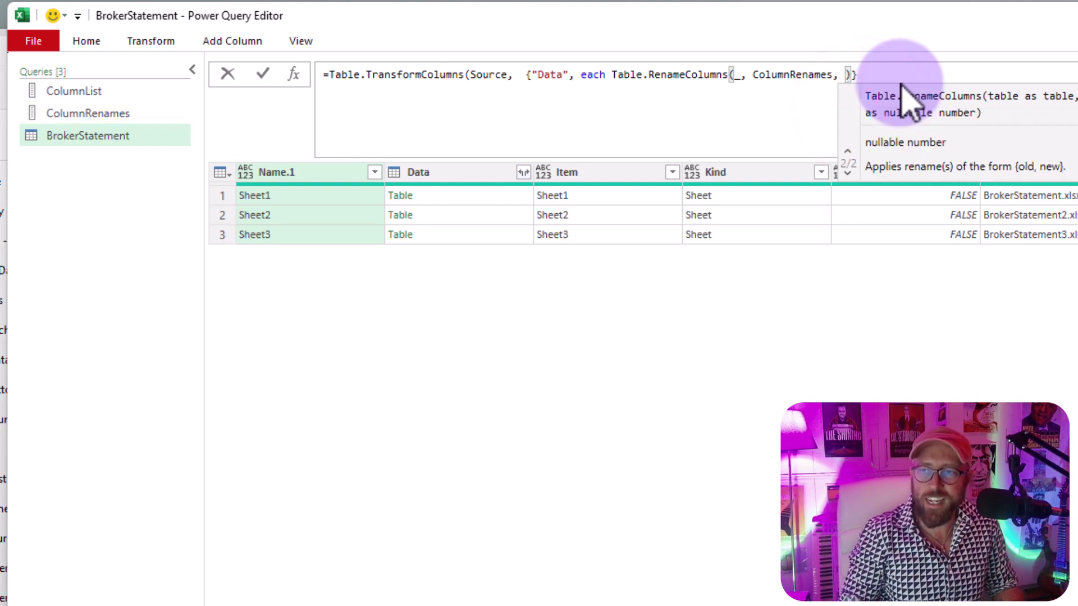
pyautogui.write('Missi')
pyautogui.press('Down')
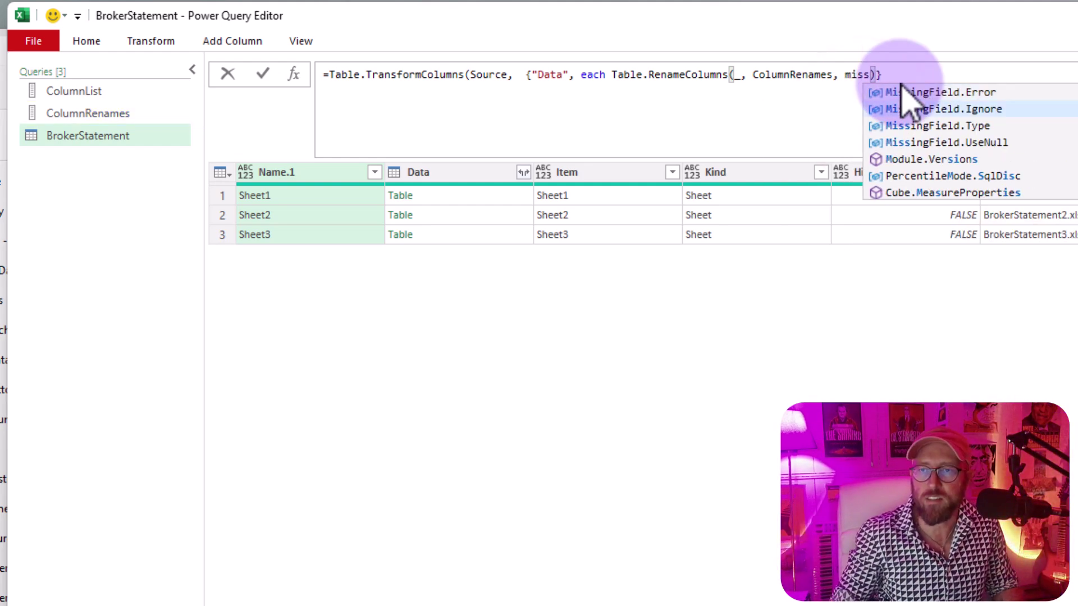
pyautogui.press('Tab')
pyautogui.press('Right')
pyautogui.press('Right')
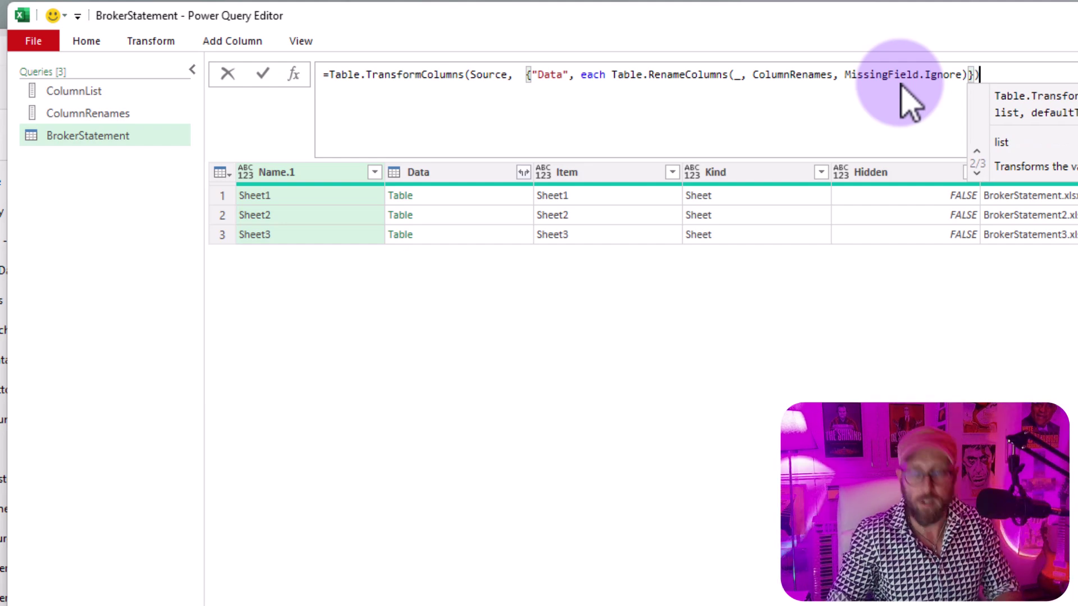
pyautogui.press('Return')
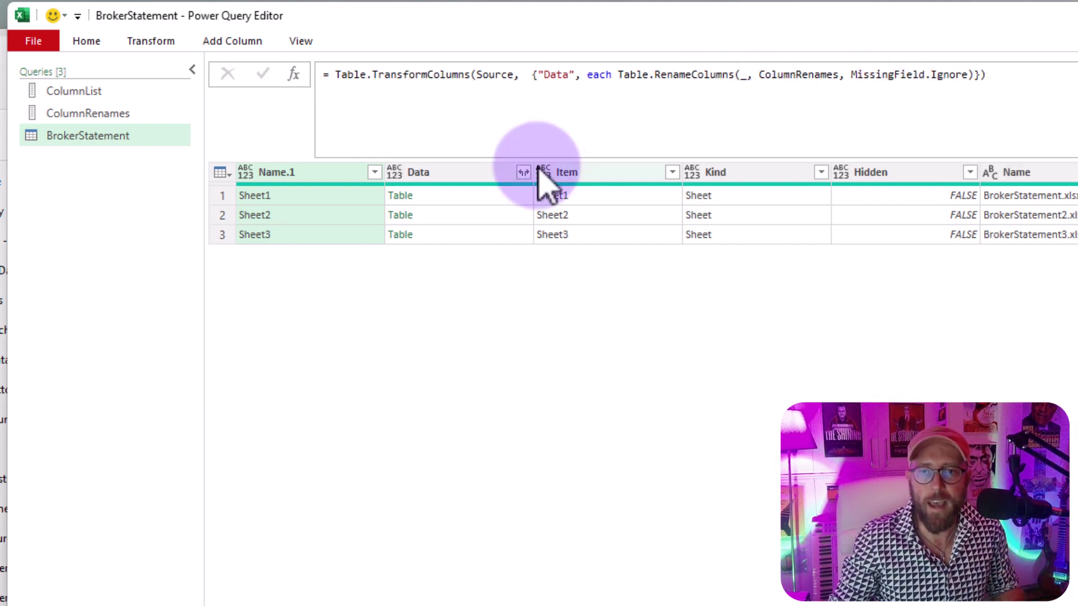
# Step: Preview all three sheets' tables, confirming headers like Transaction Nr., Profit Margin, Nr. Shares, Brokerage
pyautogui.click(455, 195)
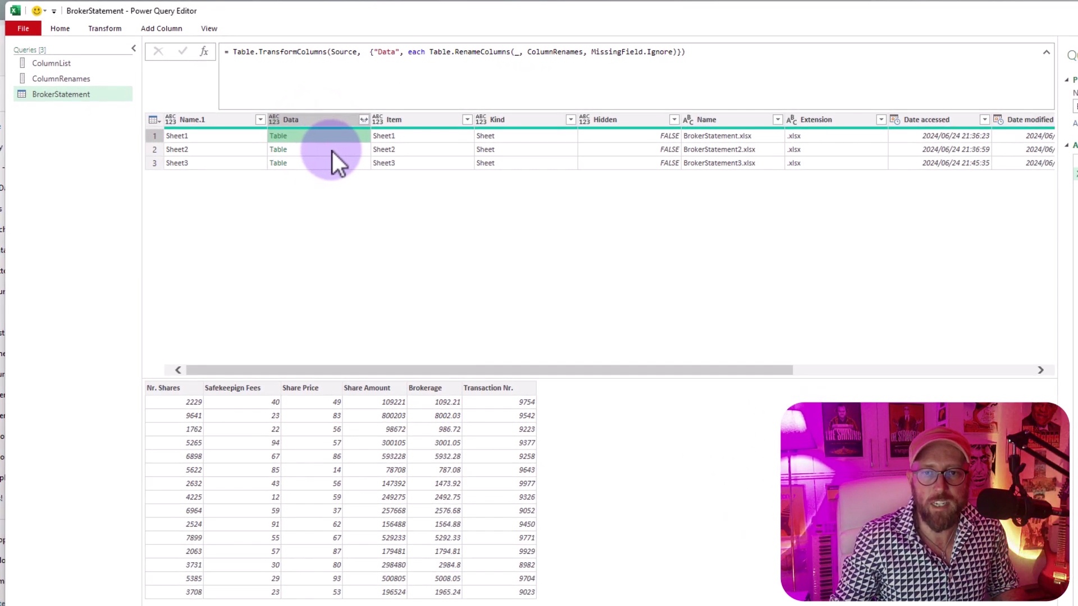
pyautogui.click(332, 150)
pyautogui.click(337, 164)
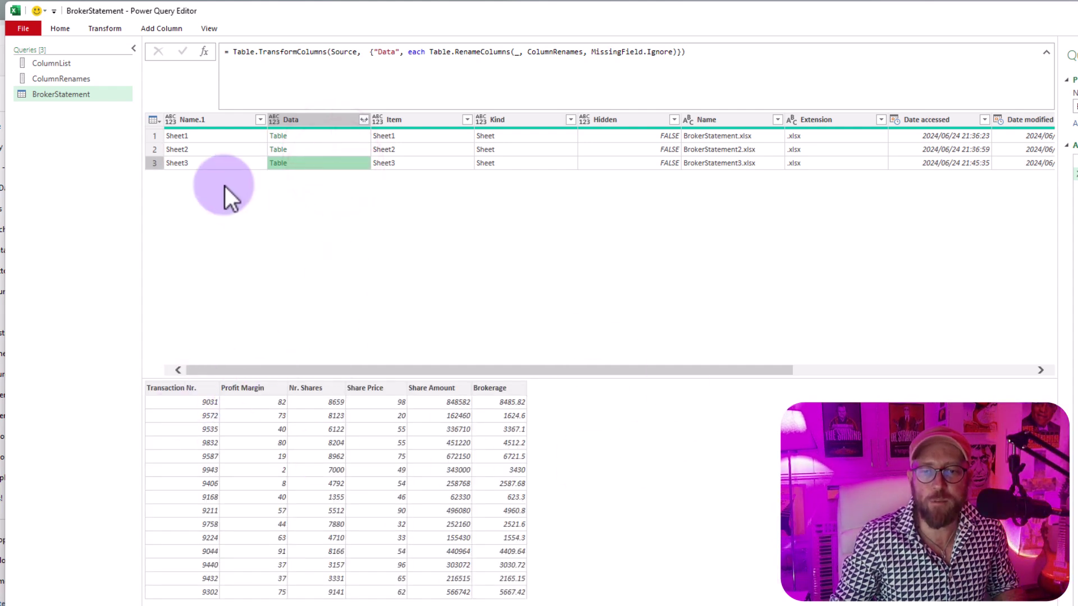
pyautogui.click(310, 137)
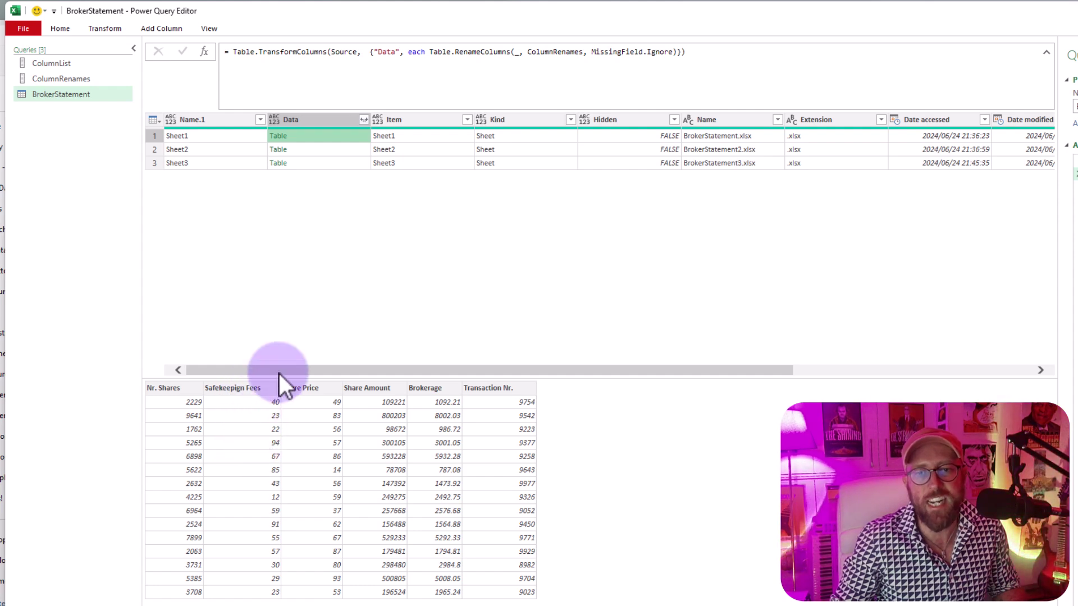
pyautogui.click(331, 151)
pyautogui.click(328, 163)
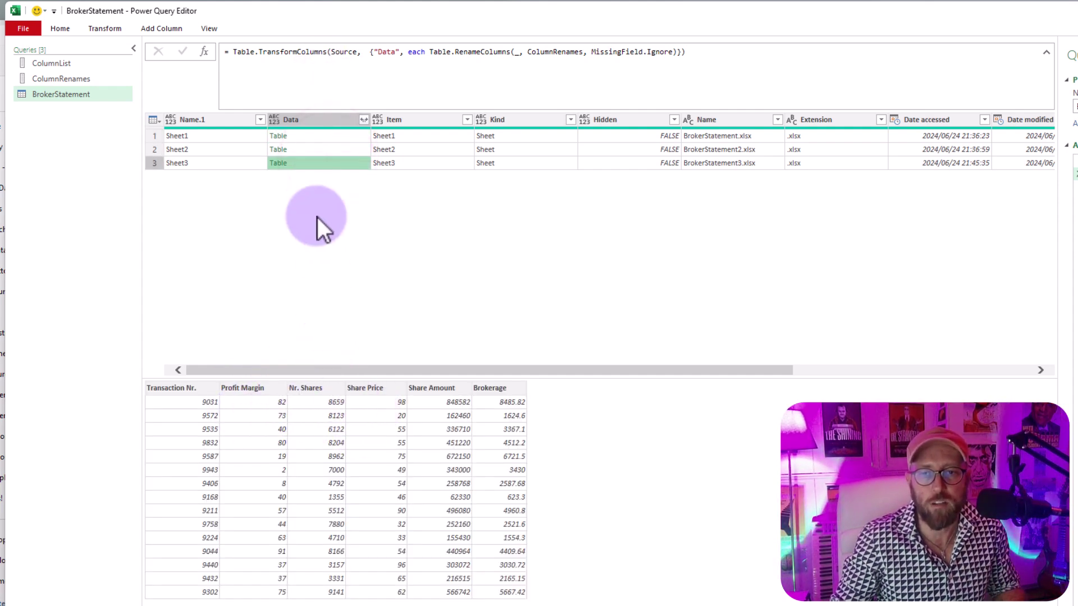
pyautogui.click(312, 150)
pyautogui.click(317, 164)
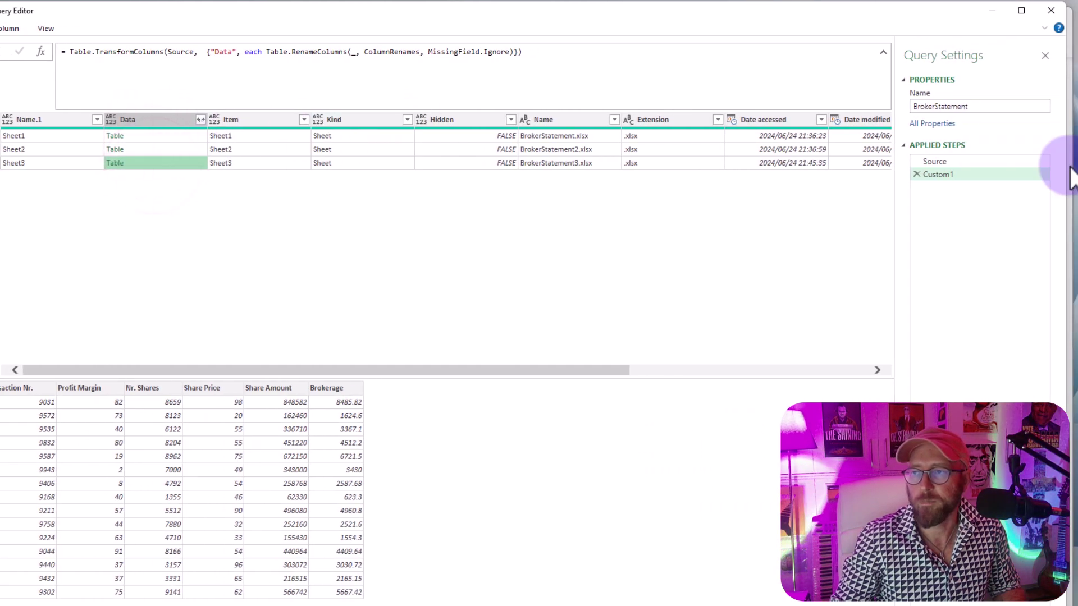
# Step: Rename the Custom1 applied step to Renamed
pyautogui.click(943, 175)
pyautogui.press('F2')
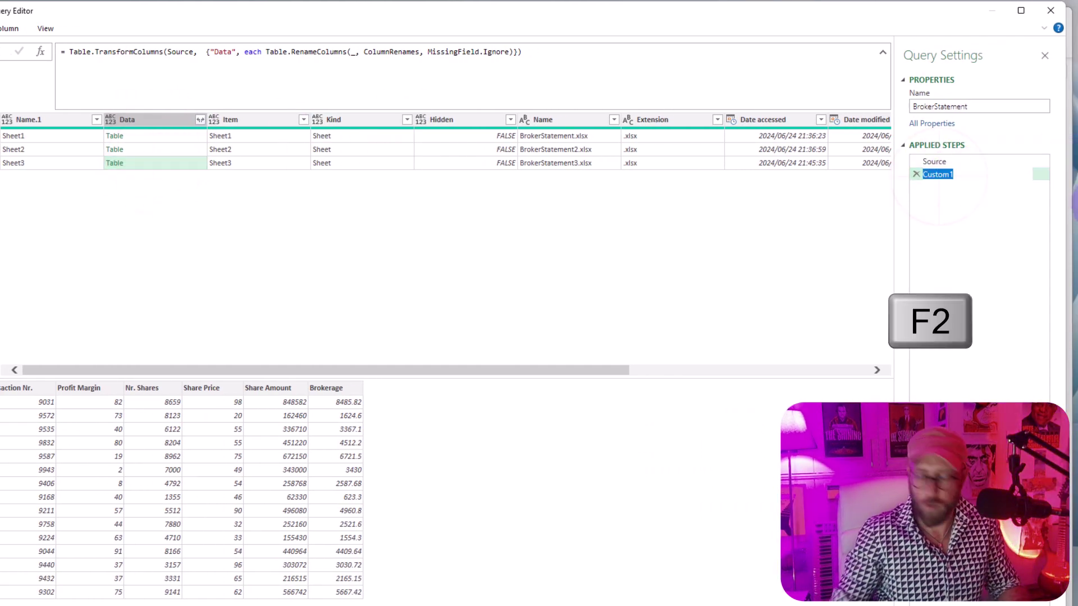
pyautogui.write('Reanme')
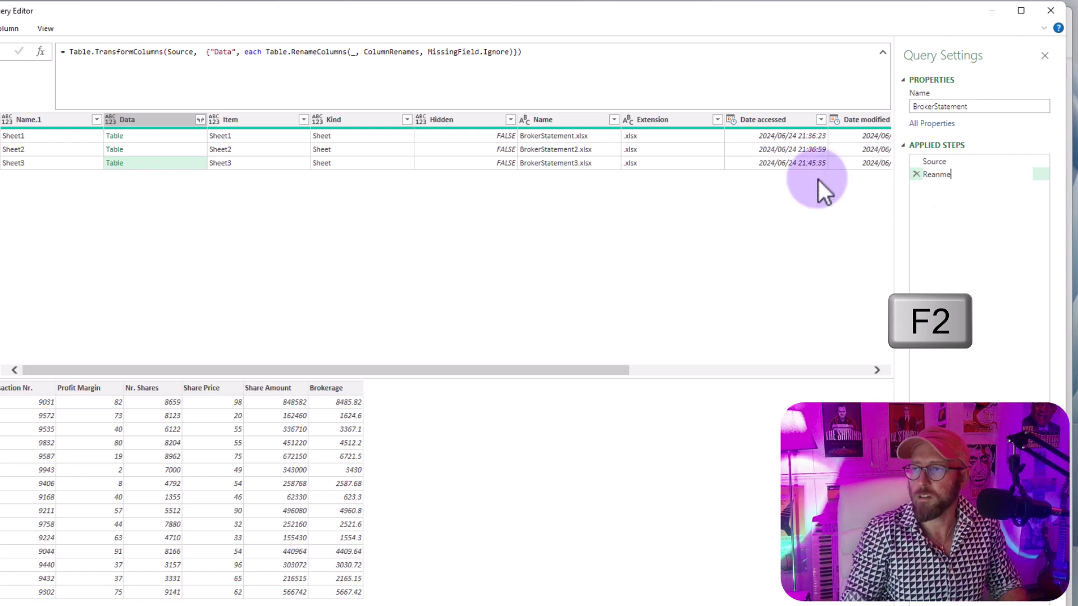
pyautogui.press('BackSpace')
pyautogui.press('BackSpace')
pyautogui.press('BackSpace')
pyautogui.press('BackSpace')
pyautogui.write('named')
pyautogui.press('Return')
pyautogui.click(162, 137)
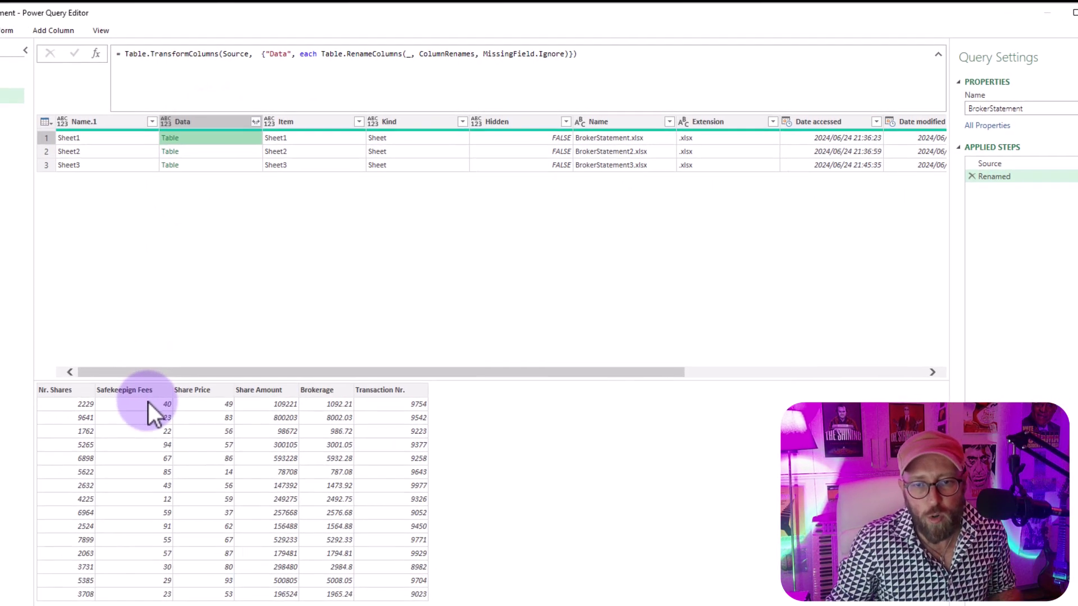
# Step: Preview the three sheets' Data tables showing the standardized headers
pyautogui.click(212, 154)
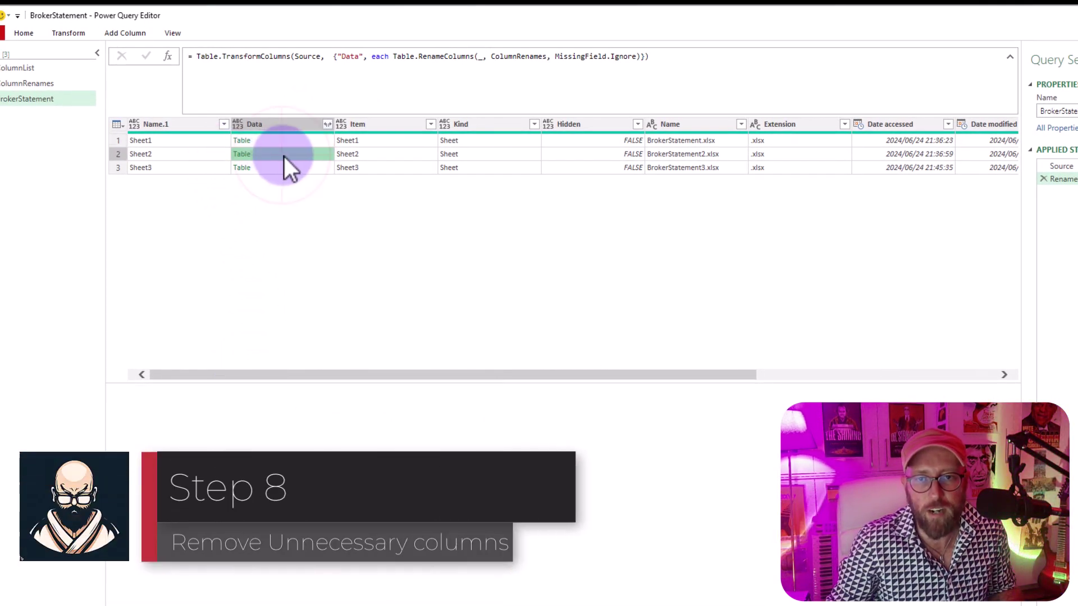
pyautogui.click(290, 141)
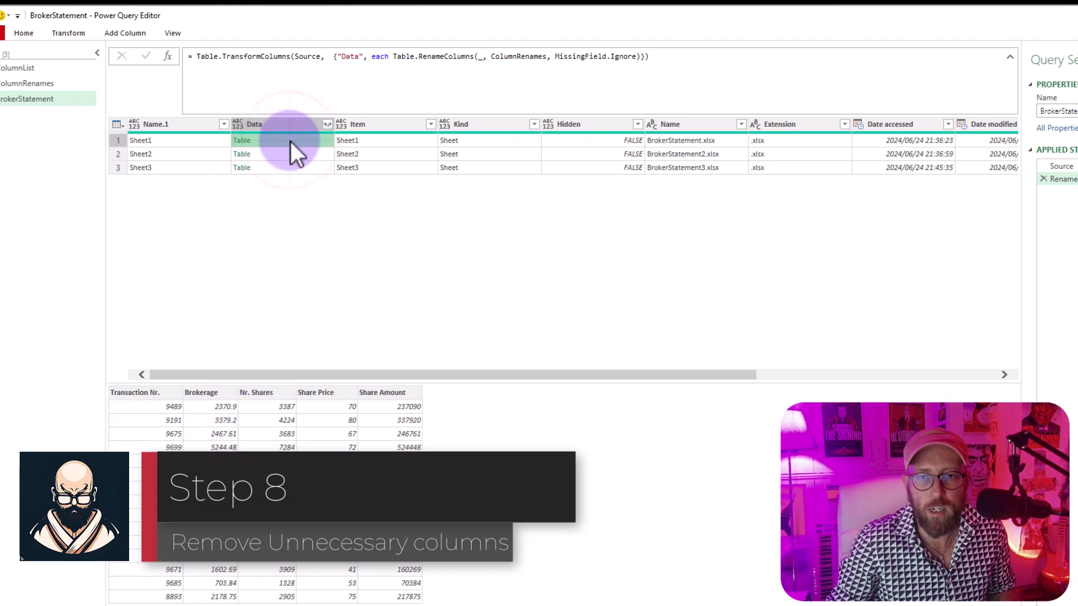
pyautogui.click(278, 167)
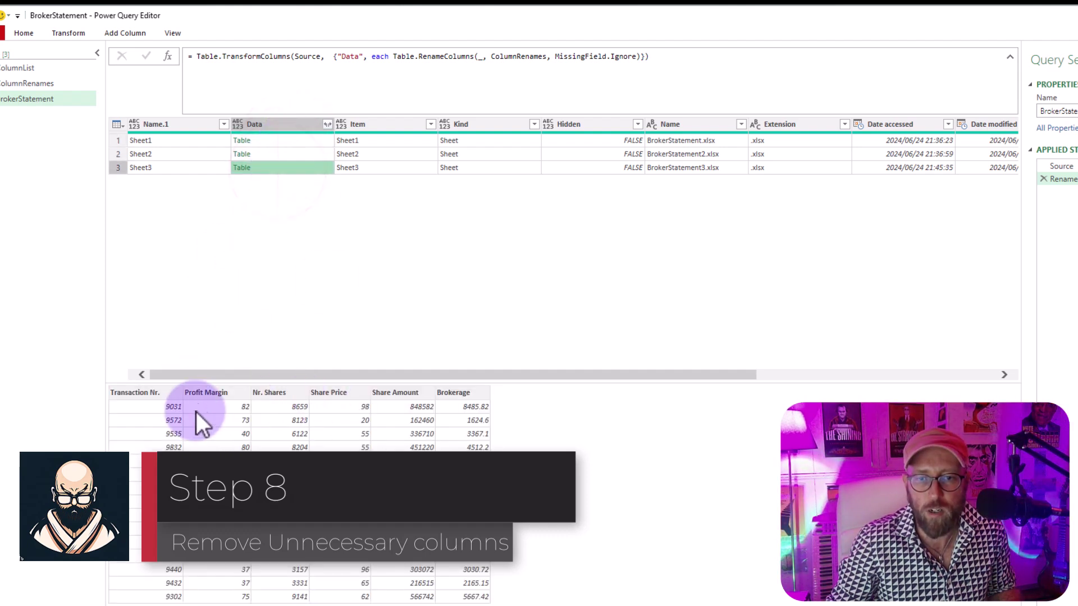
pyautogui.click(278, 140)
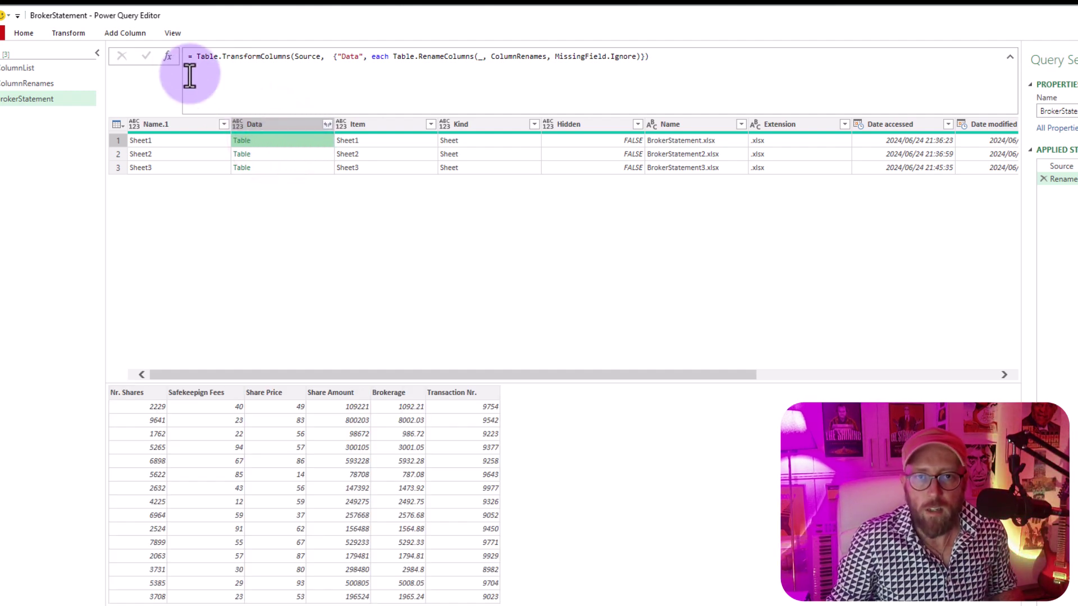
# Step: Add a new step returning the ColumnRenames list and inspect its rename pairs
pyautogui.click(167, 57)
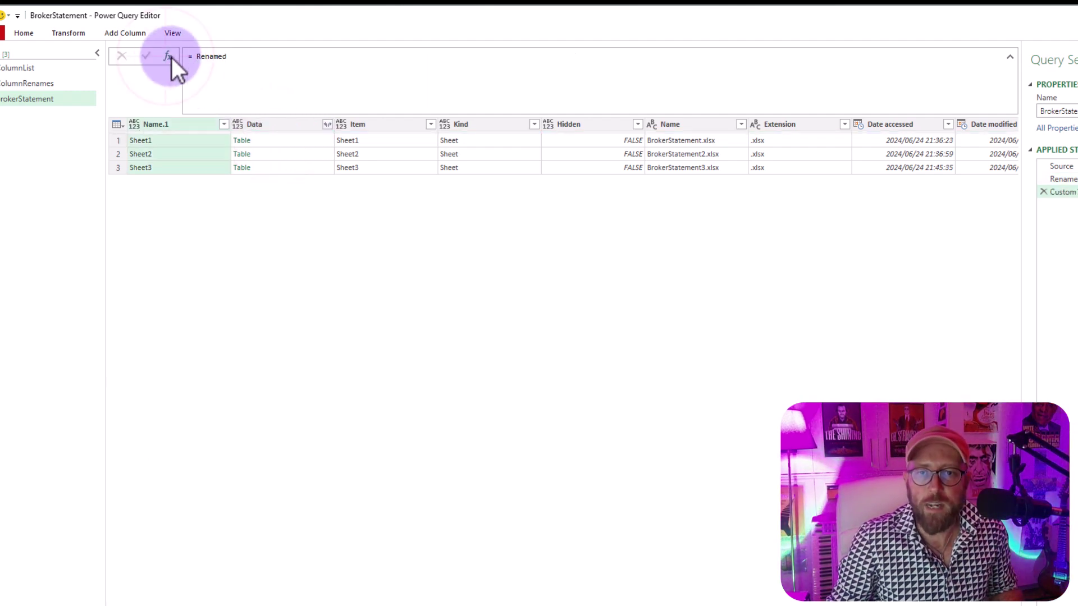
pyautogui.click(207, 58)
pyautogui.doubleClick(239, 65)
pyautogui.write('ColumnRenames')
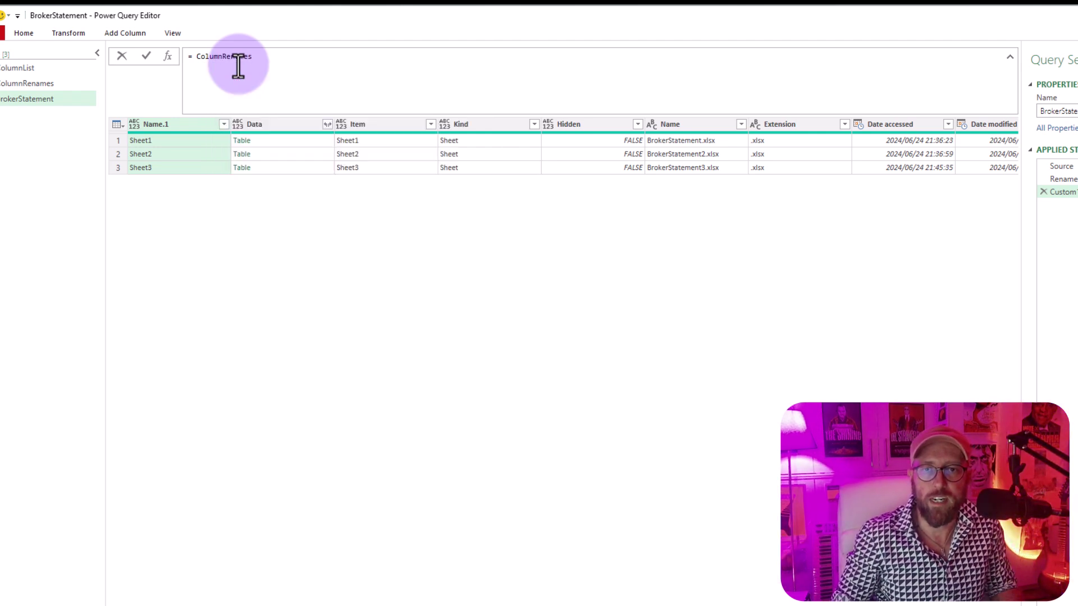
pyautogui.press('Return')
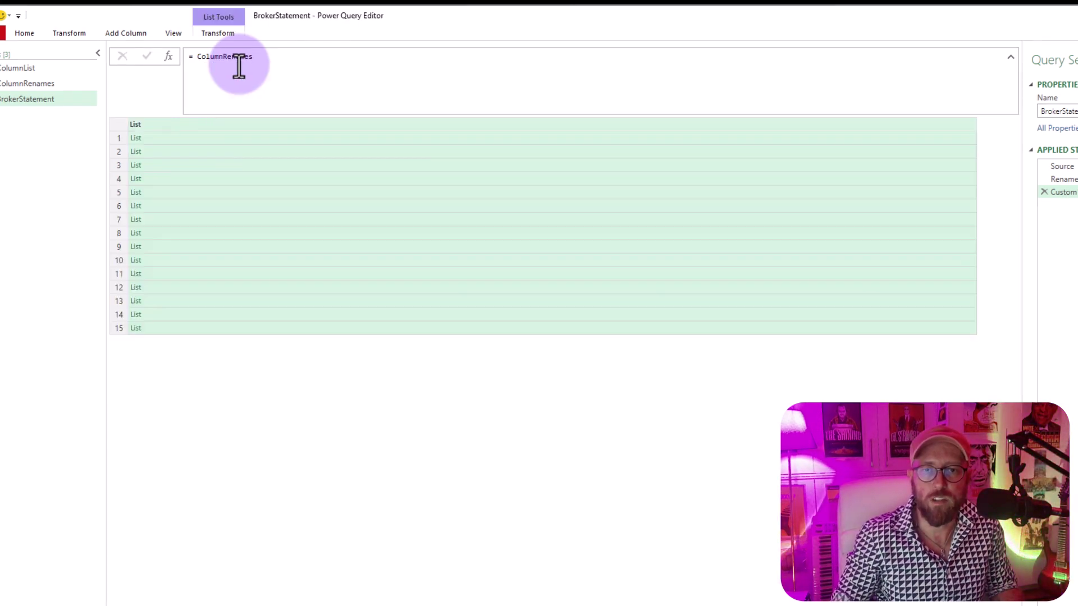
pyautogui.click(232, 143)
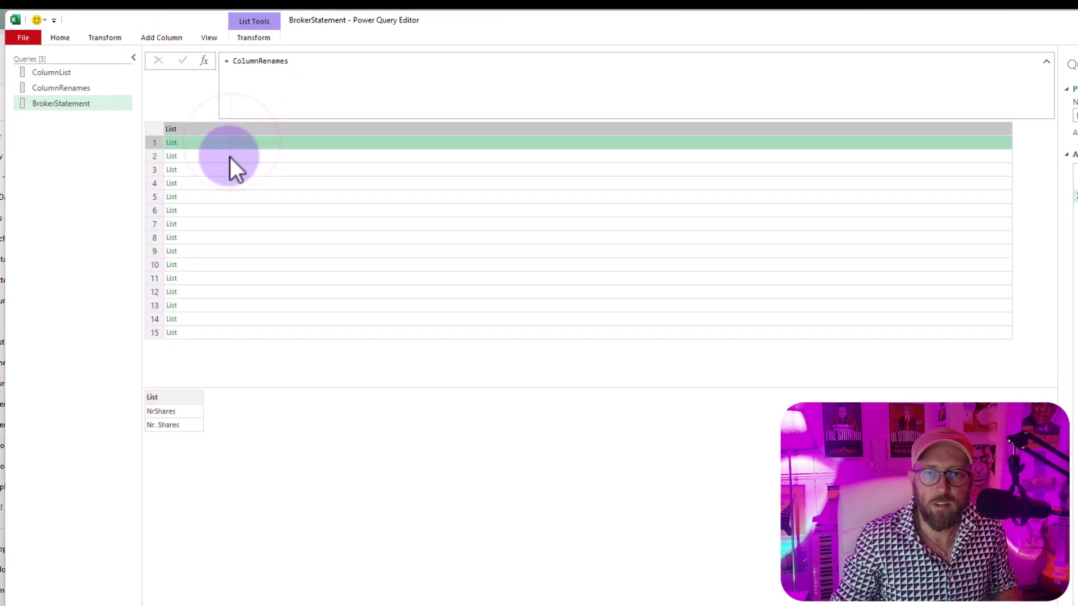
pyautogui.click(231, 157)
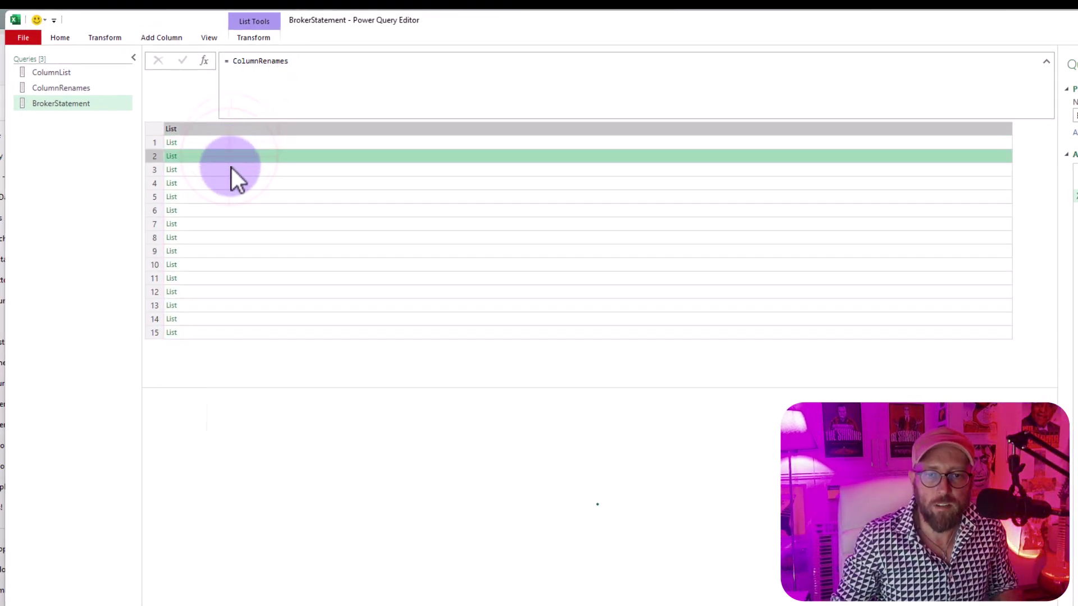
pyautogui.click(232, 171)
pyautogui.click(233, 196)
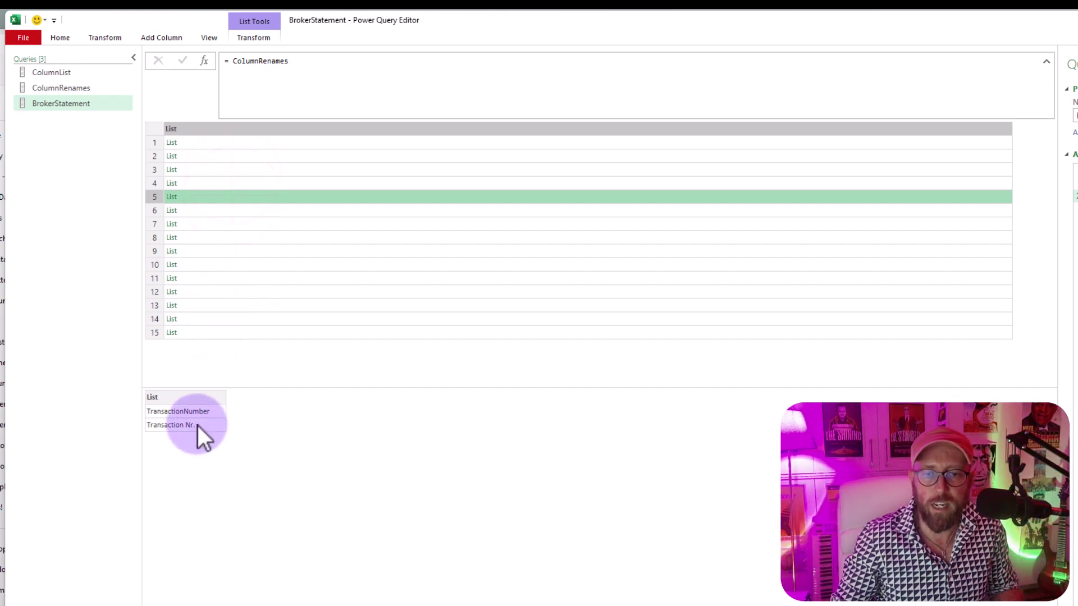
# Step: Wrap it as List.Transform(ColumnRenames, each _{1}) to list the new column names
pyautogui.click(230, 61)
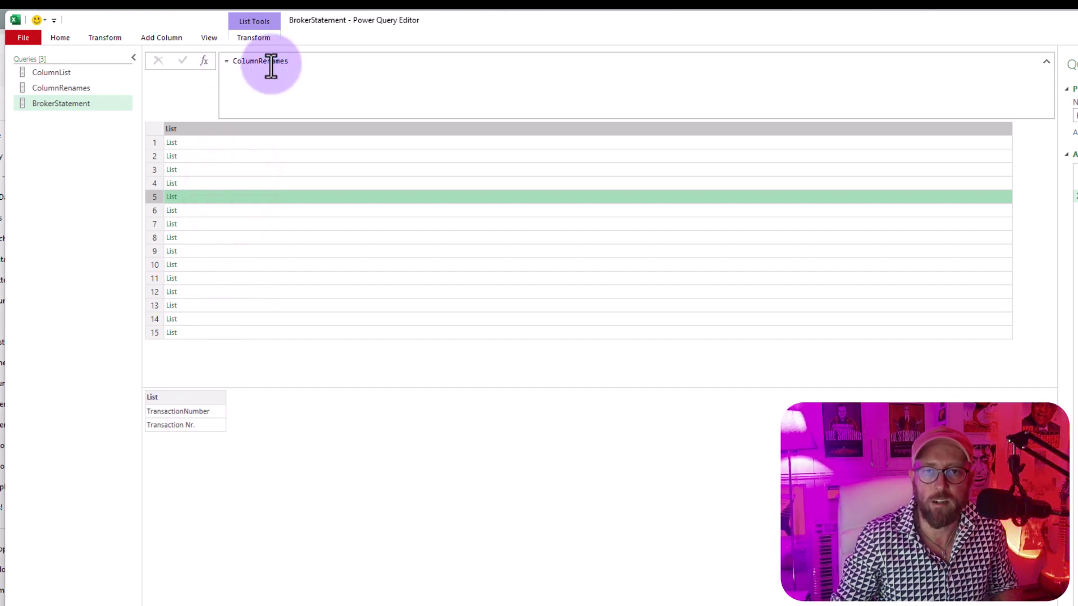
pyautogui.write('lis')
pyautogui.write('.tr')
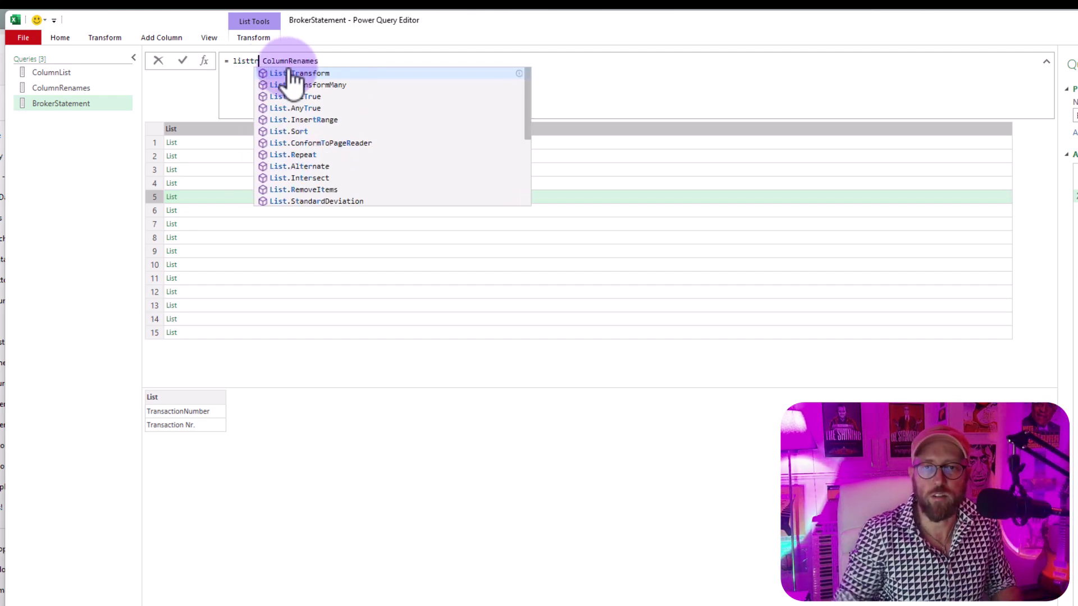
pyautogui.click(290, 73)
pyautogui.press('Delete')
pyautogui.press('Delete')
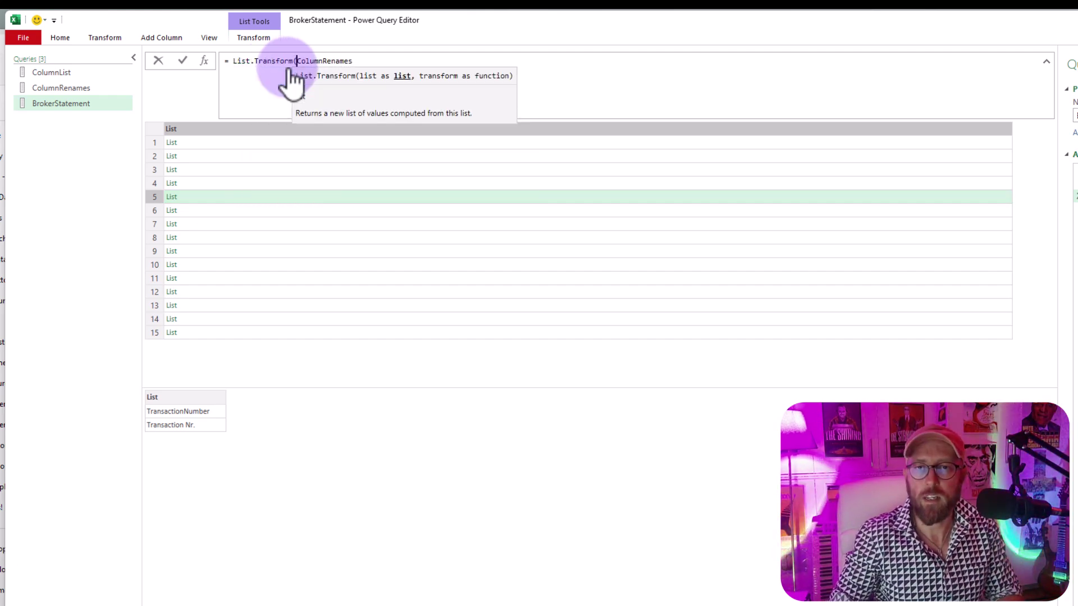
pyautogui.press('End')
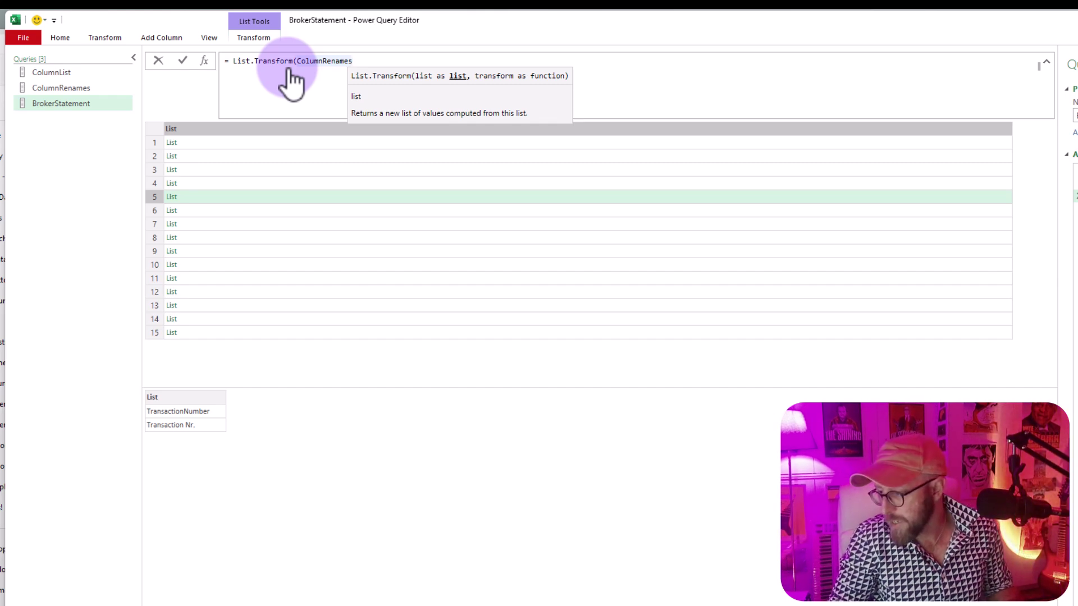
pyautogui.write(', each _{1')
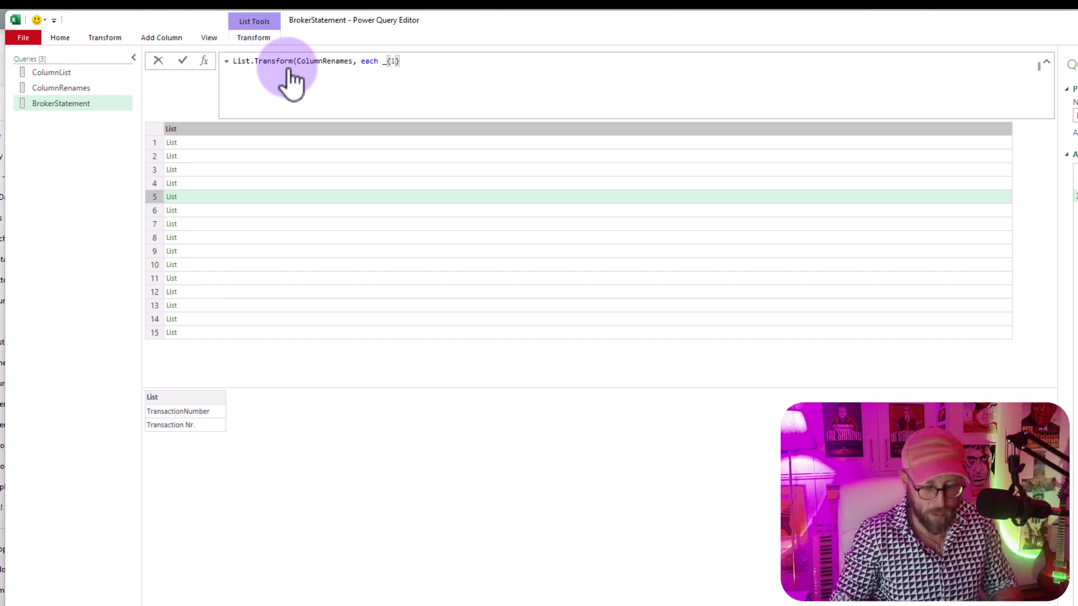
pyautogui.press('Return')
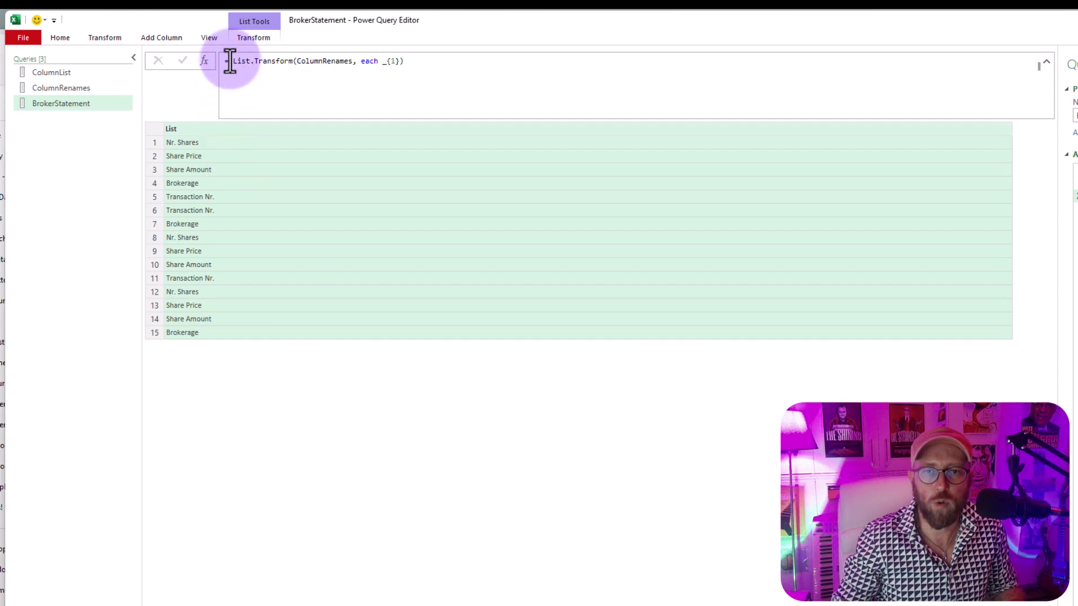
# Step: Wrap the list in List.Distinct, leaving five unique names from Nr. Shares to Transaction Nr
pyautogui.click(250, 64)
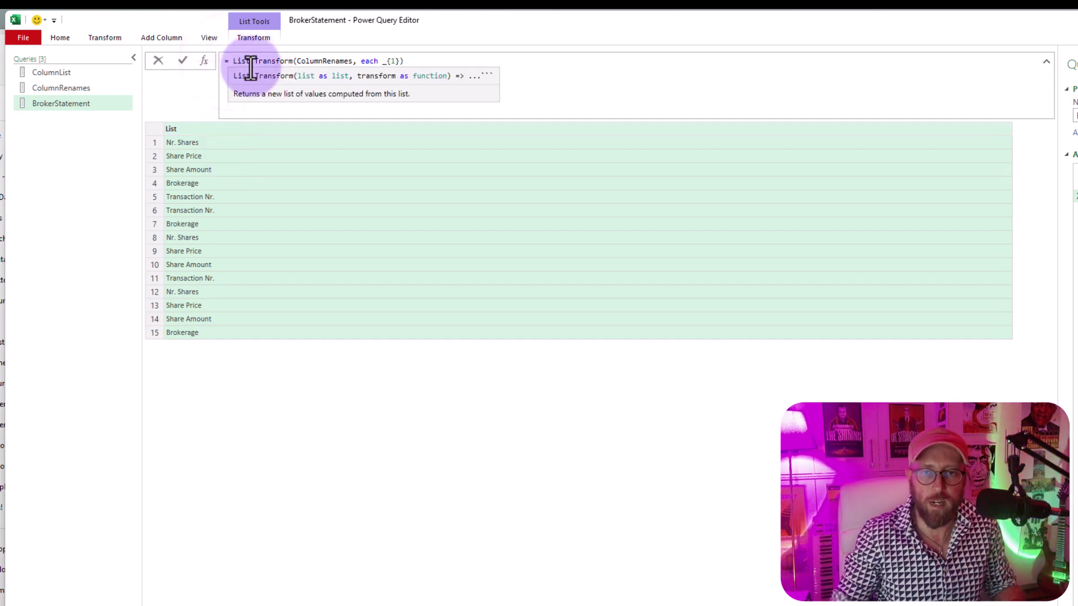
pyautogui.write('List.Distinct')
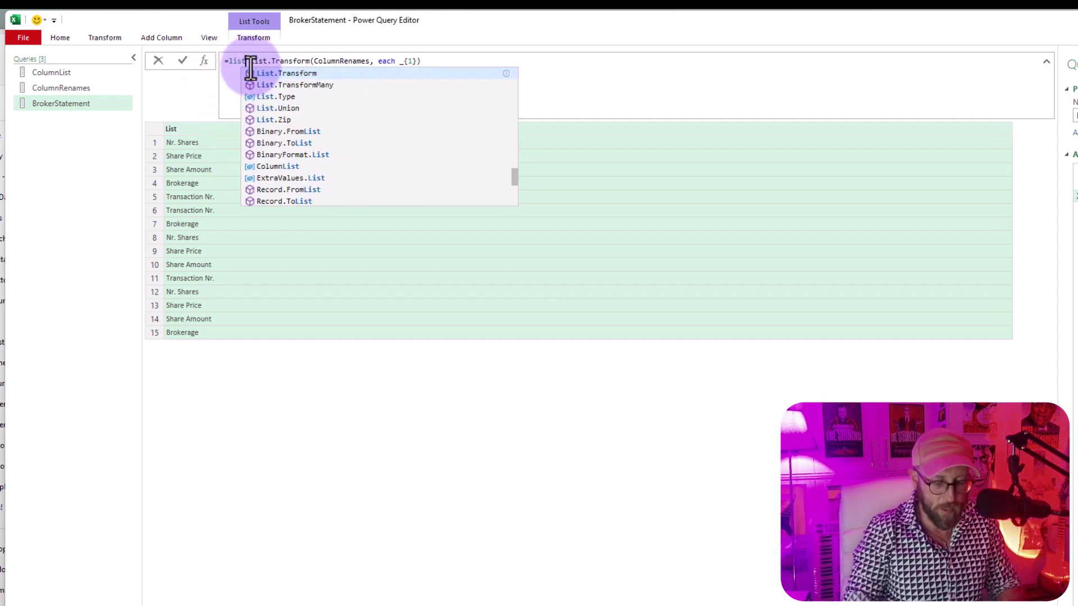
pyautogui.click(182, 60)
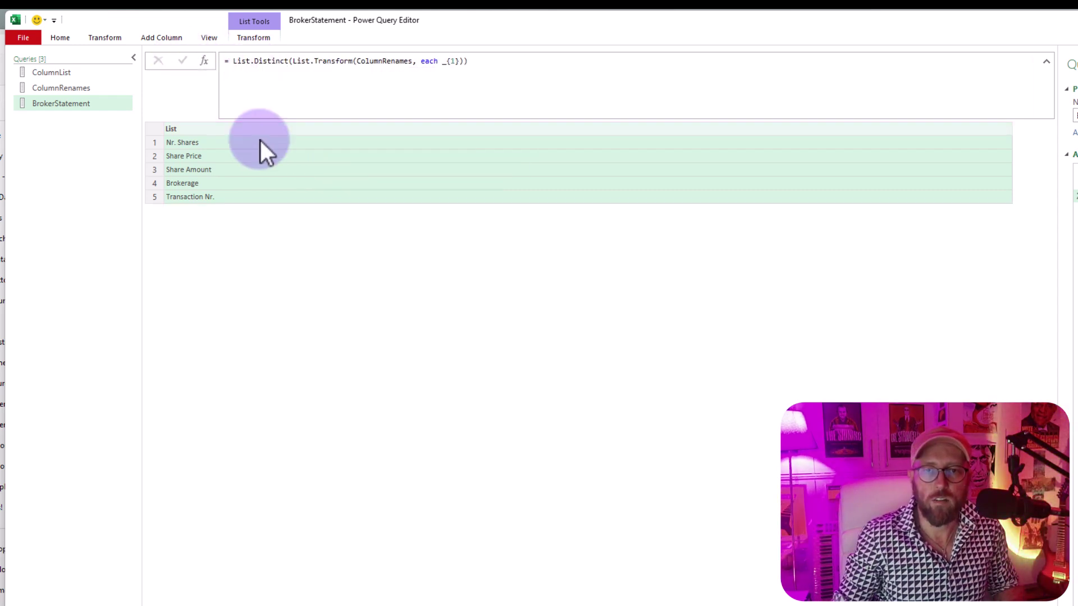
pyautogui.click(256, 143)
pyautogui.click(262, 171)
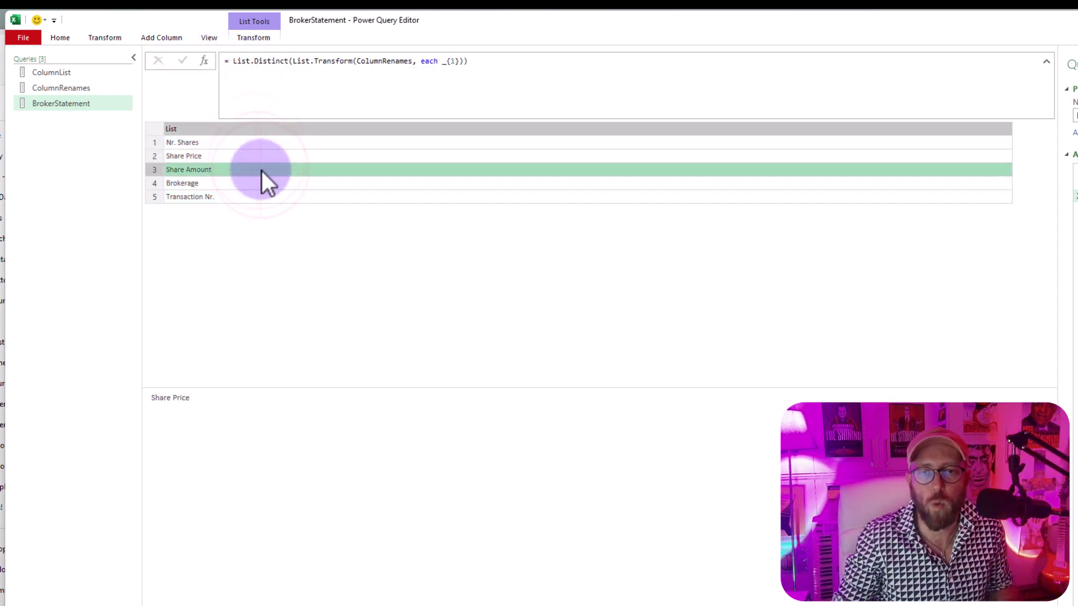
pyautogui.click(281, 184)
# Step: Rename the distinct-names step to Keepers and point the new step's formula at Renamed
pyautogui.press('F2')
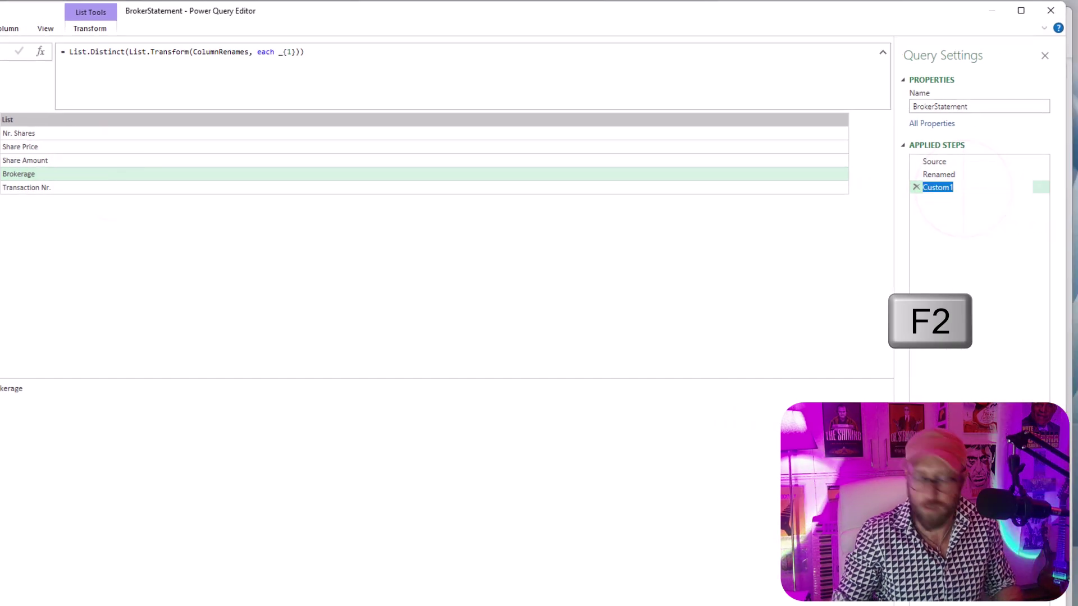
pyautogui.write('Keeps')
pyautogui.press('Return')
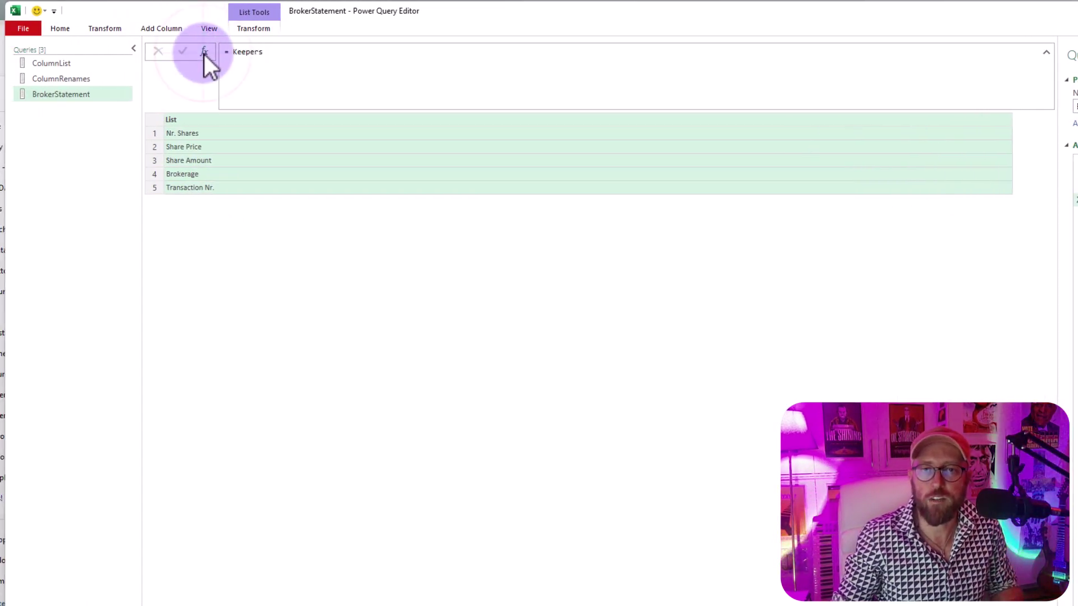
pyautogui.doubleClick(245, 53)
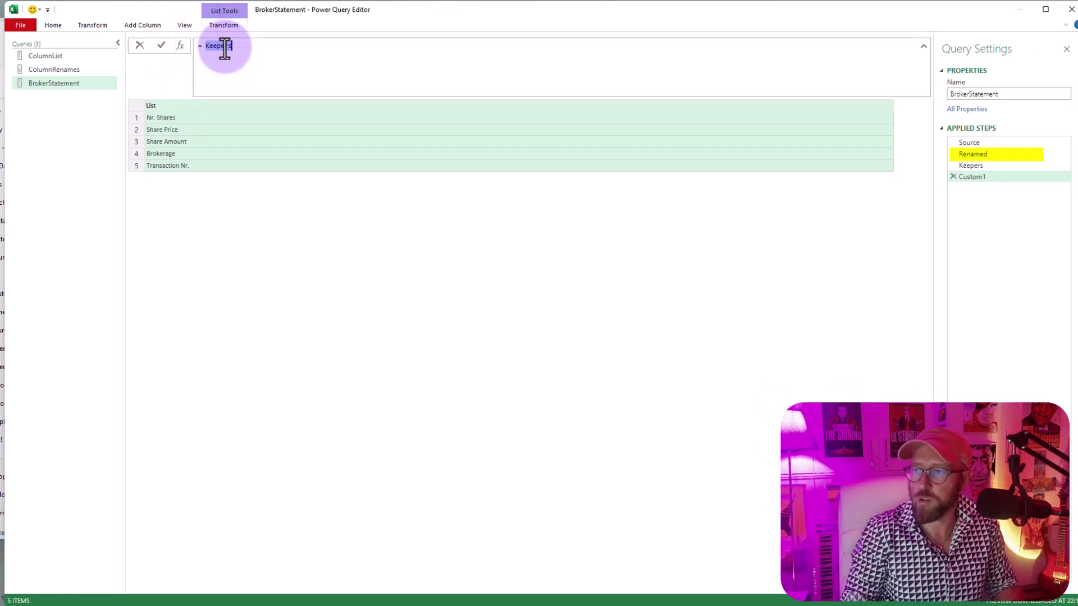
pyautogui.write('Ren')
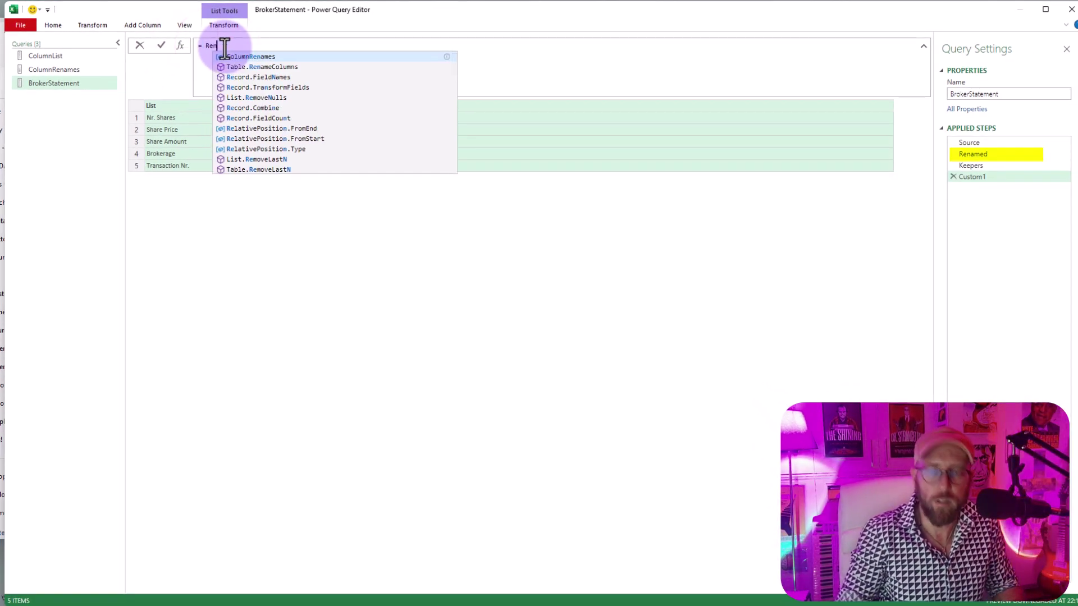
pyautogui.write('amed')
# Step: Commit the = Renamed step and preview the individual sheets' tables
pyautogui.press('Return')
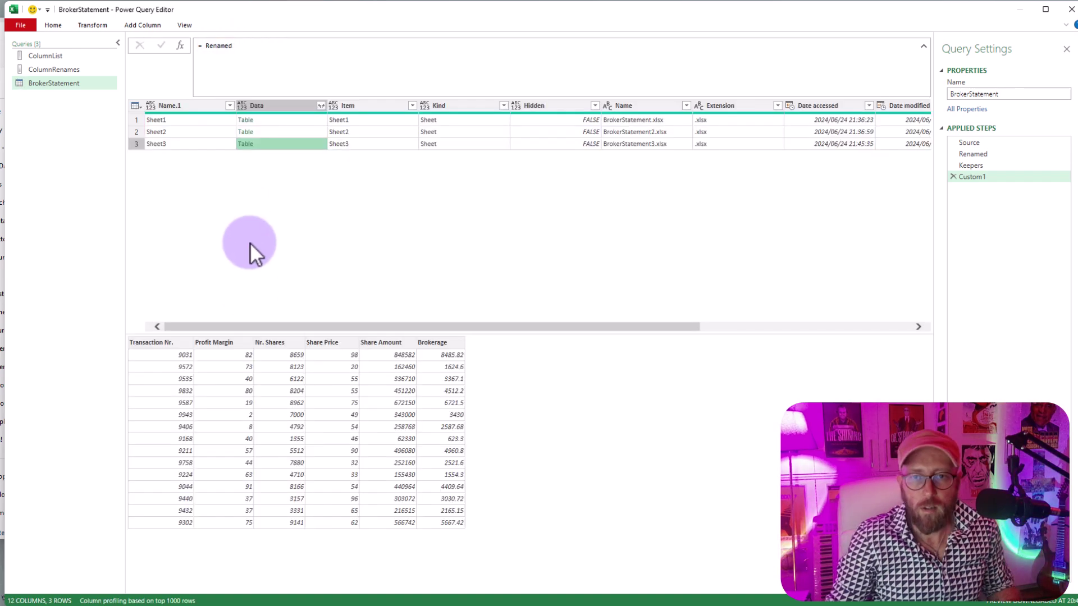
pyautogui.click(292, 120)
pyautogui.click(294, 133)
pyautogui.click(292, 123)
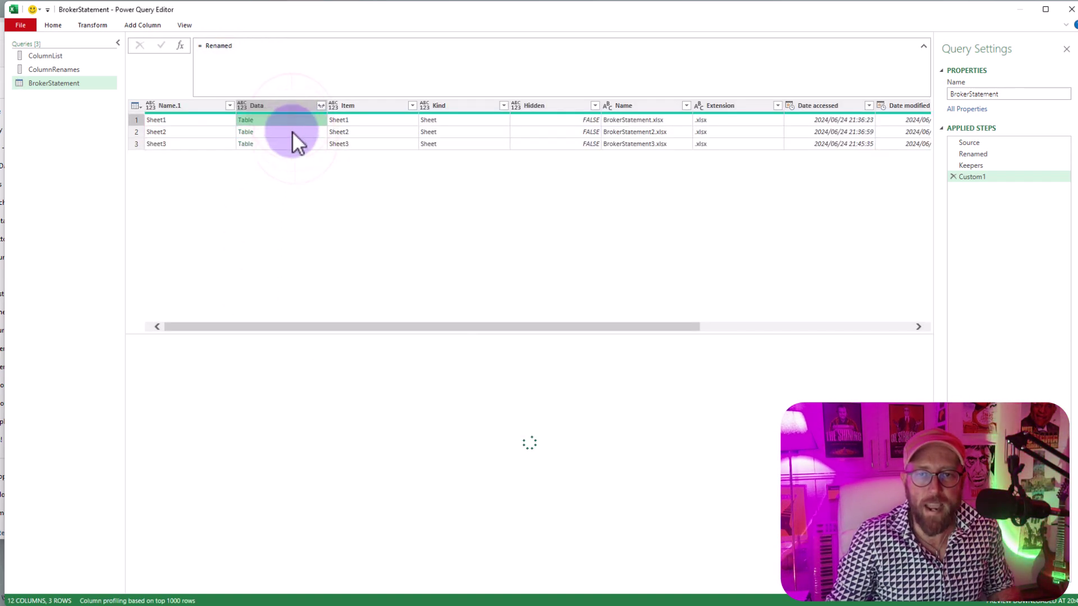
pyautogui.click(292, 133)
# Step: Wrap the formula as Table.Combine(Renamed[Data]) to stack all sheet tables
pyautogui.click(206, 45)
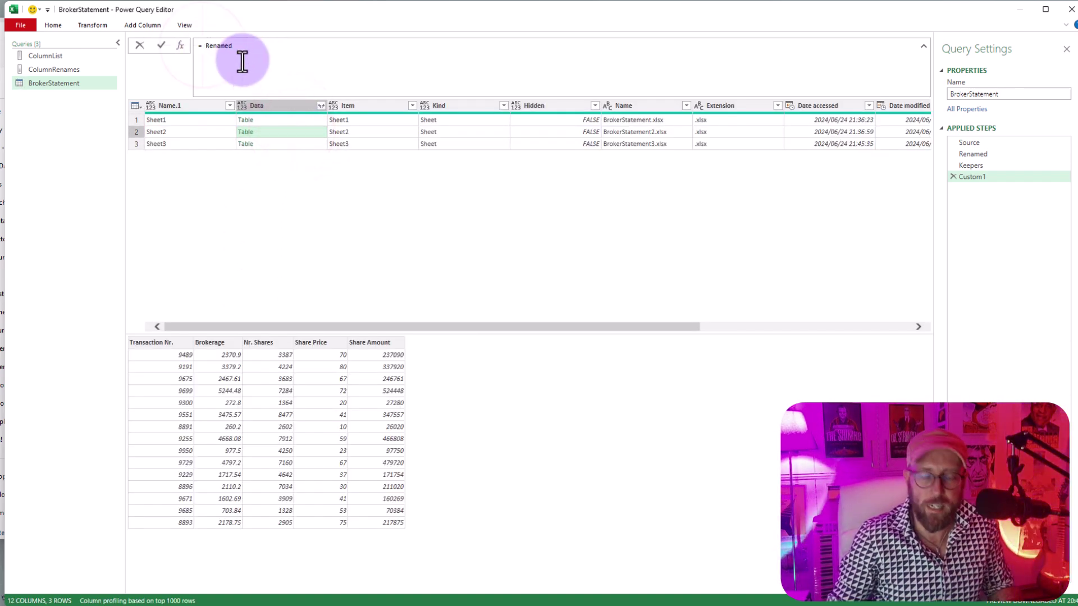
pyautogui.write('tablecom')
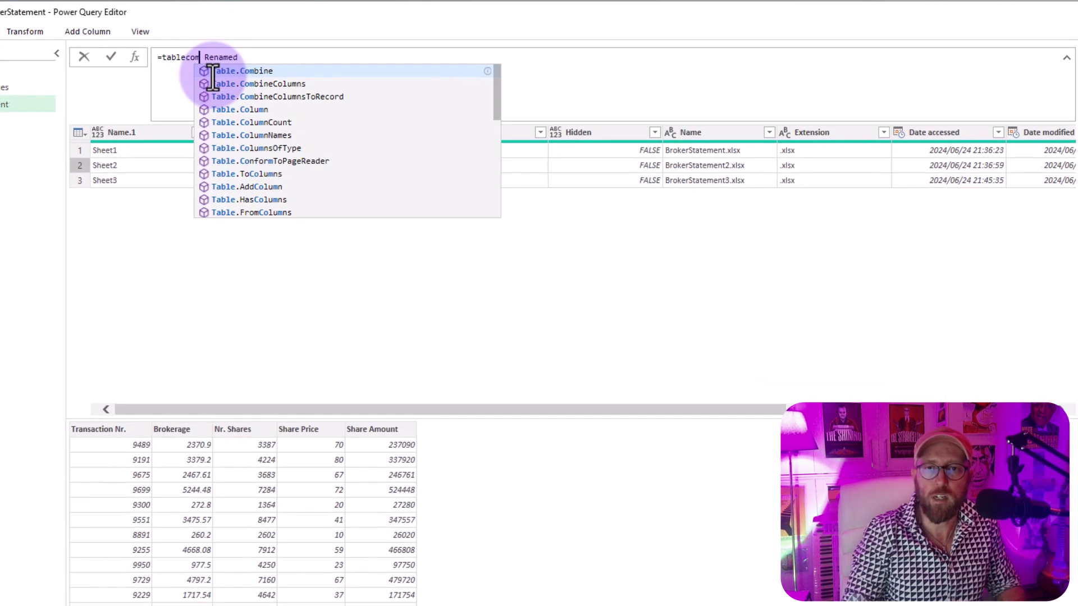
pyautogui.press('Tab')
pyautogui.write('(Renamed')
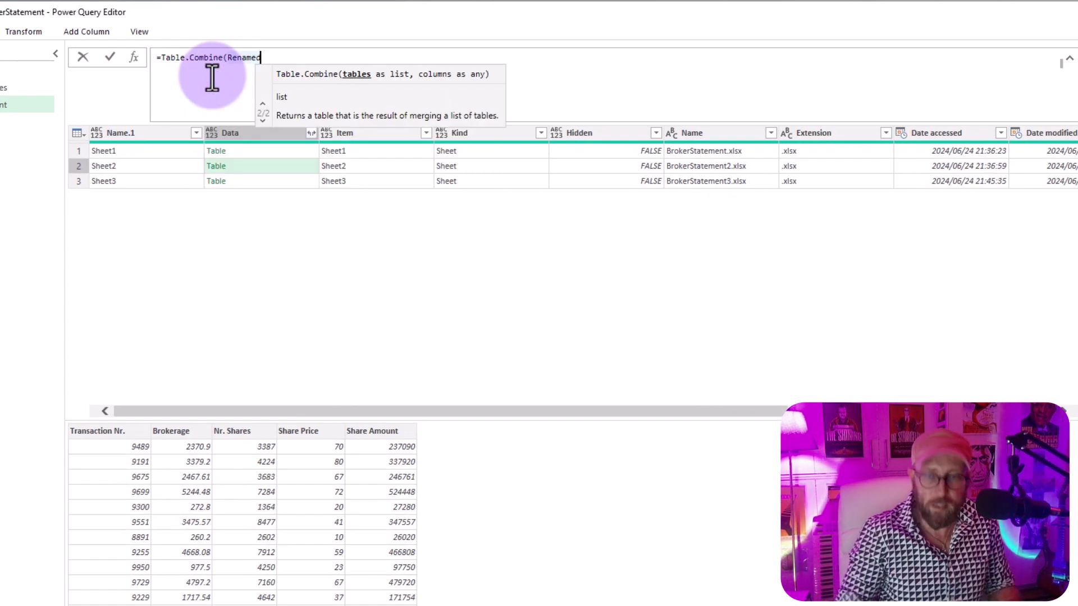
pyautogui.write('[Dat')
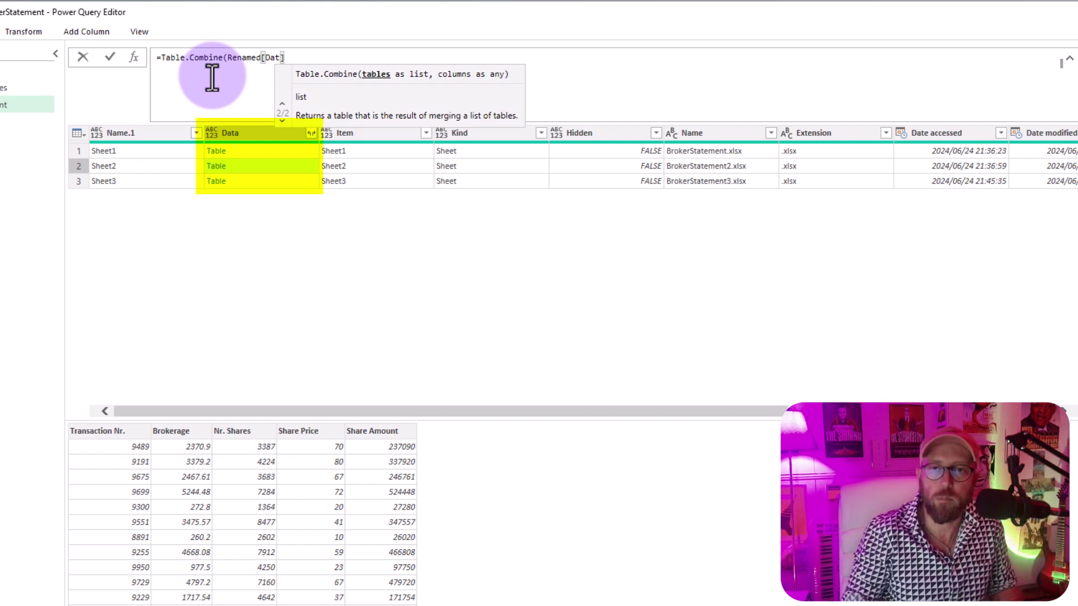
pyautogui.write('a])')
pyautogui.press('Return')
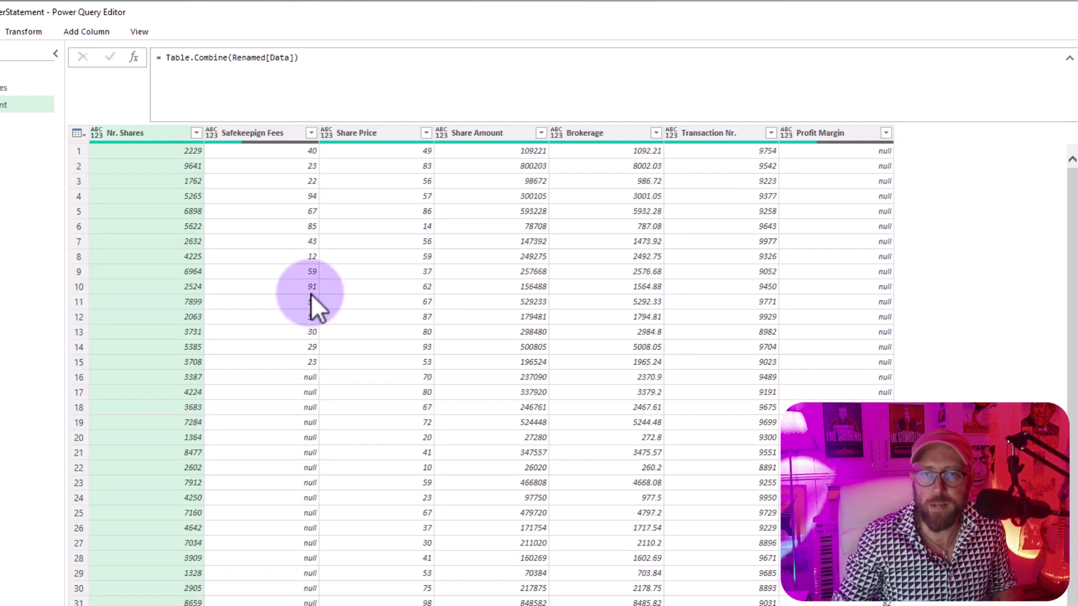
pyautogui.click(253, 135)
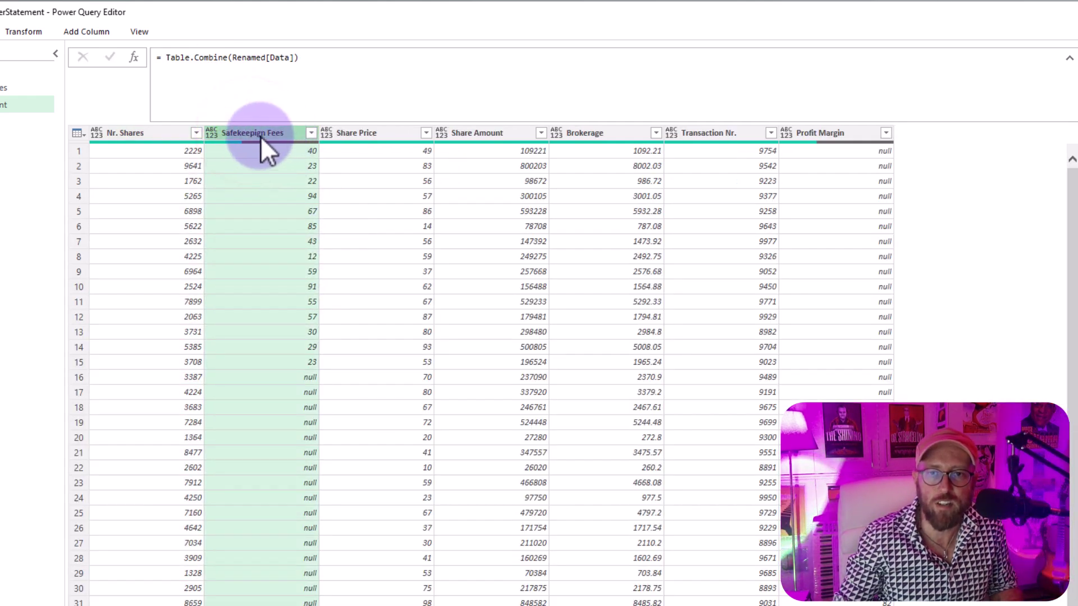
# Step: Add Keepers as the second argument so only the five kept columns remain
pyautogui.click(298, 59)
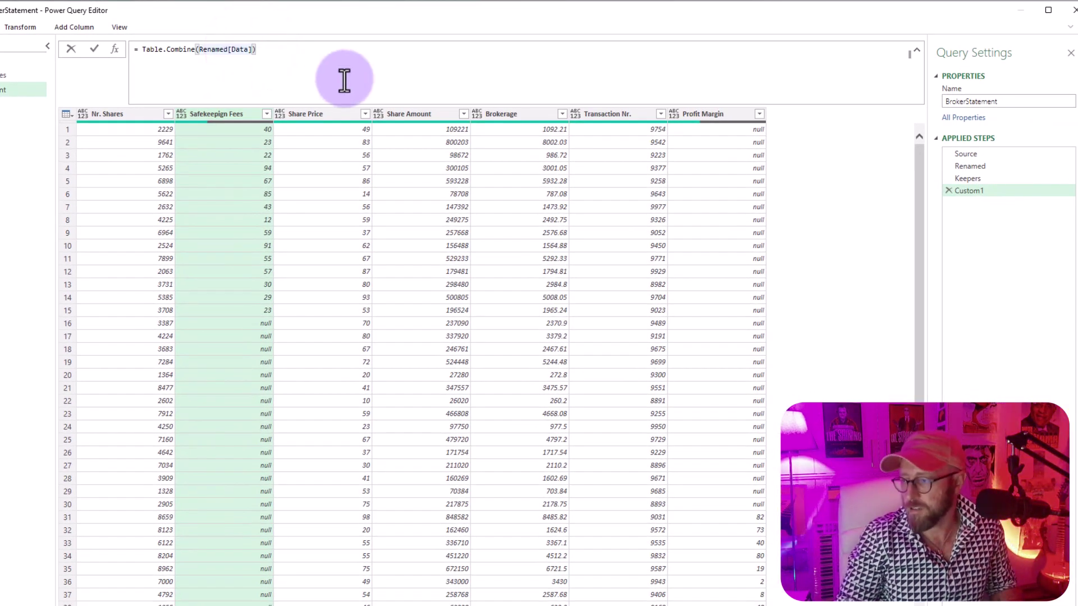
pyautogui.write(', ')
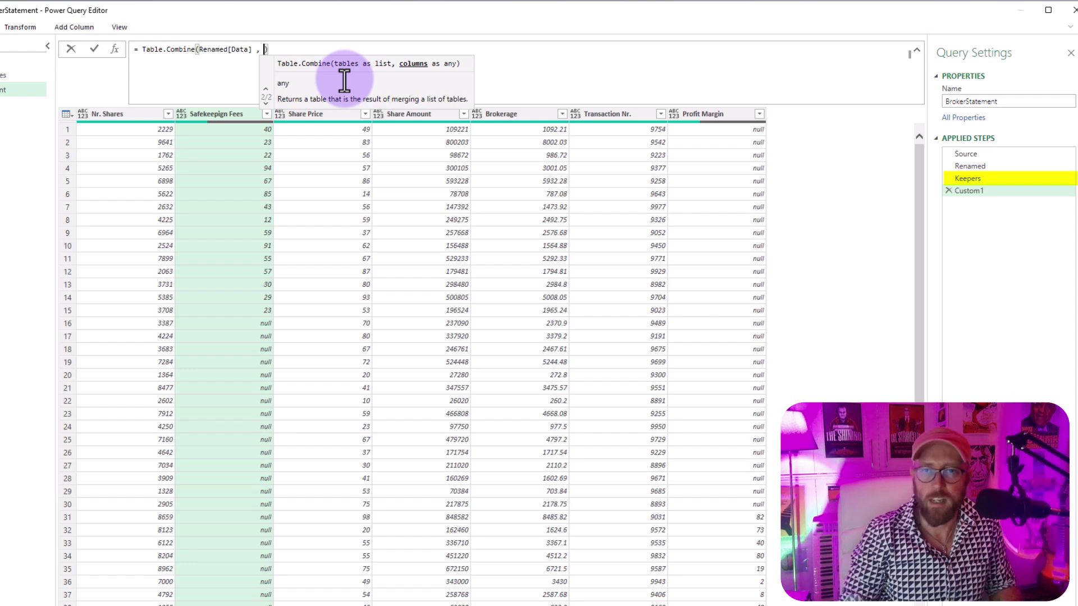
pyautogui.write('keep')
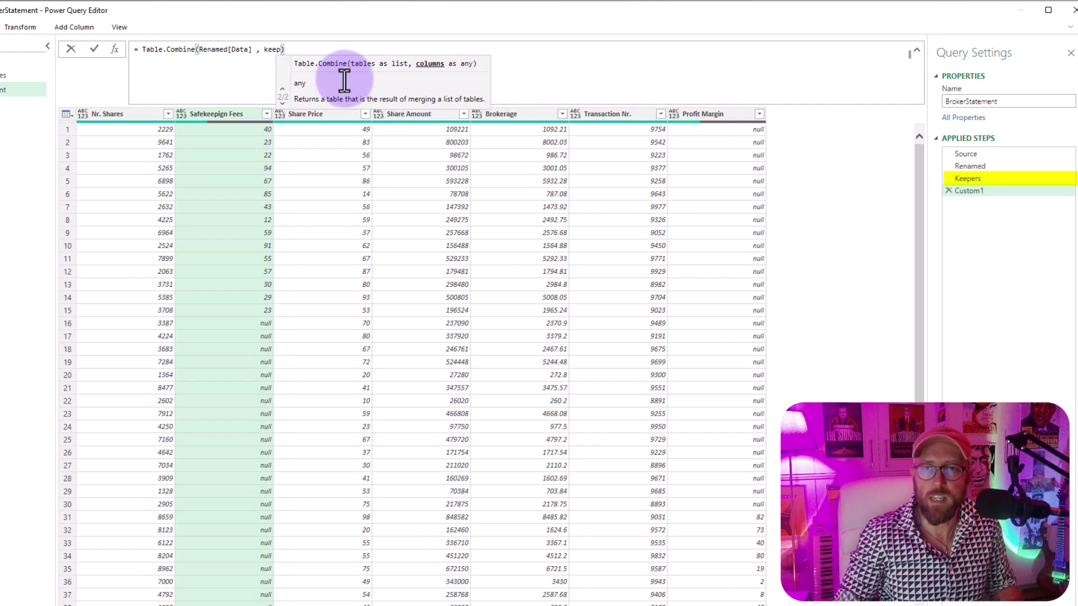
pyautogui.press('Tab')
pyautogui.press('Return')
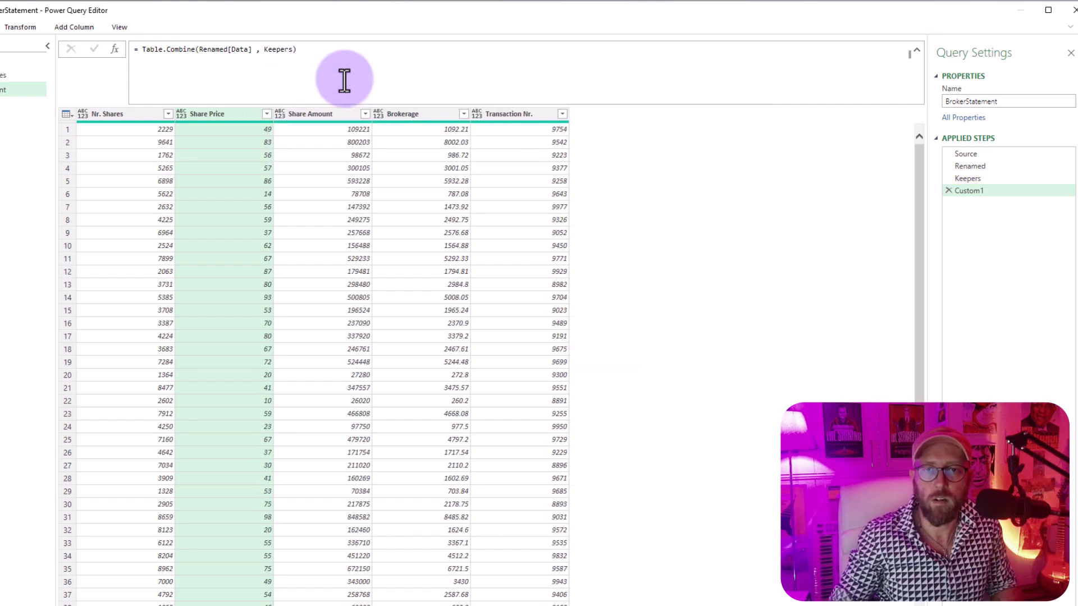
pyautogui.scroll(-2, 217, 168)
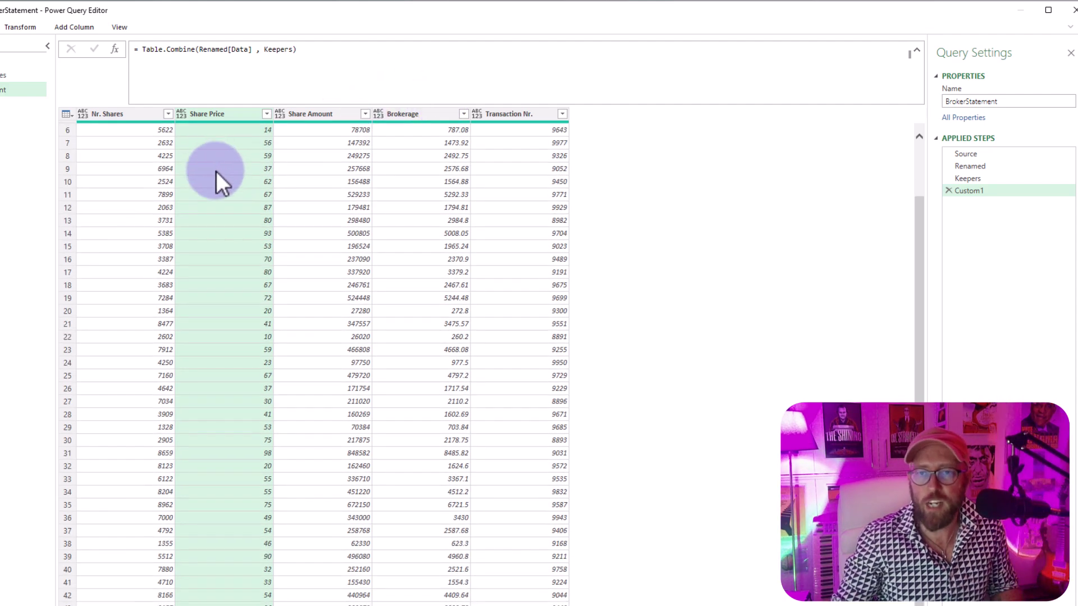
pyautogui.scroll(2, 242, 214)
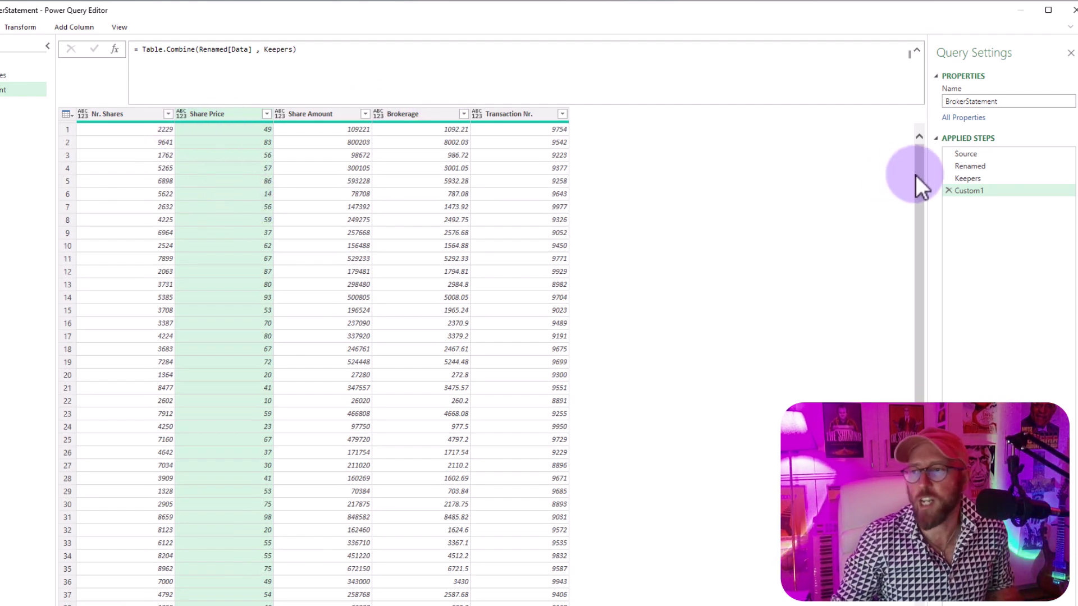
pyautogui.click(984, 166)
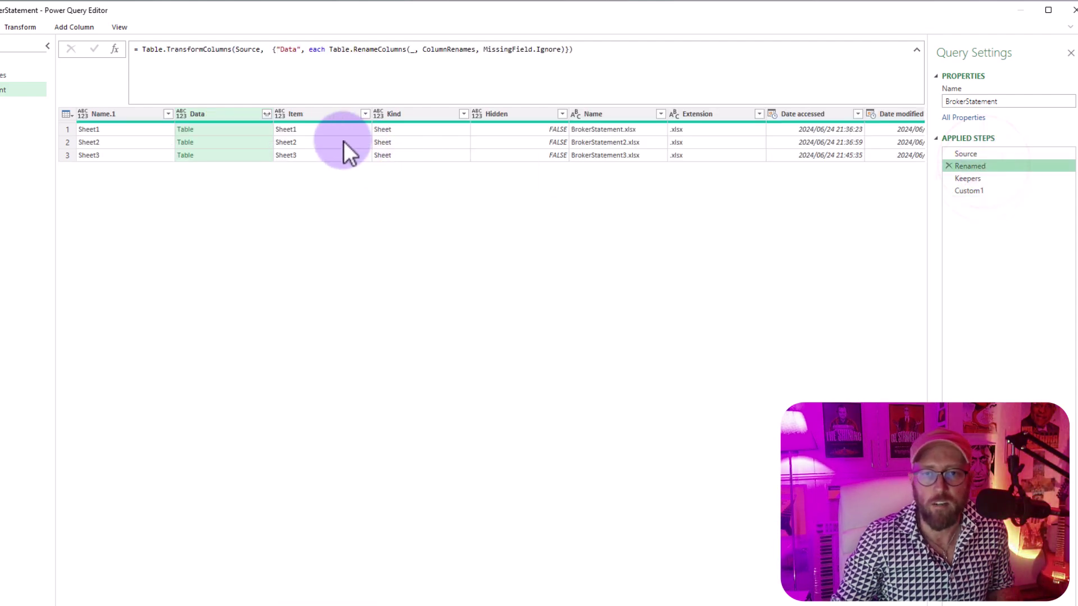
pyautogui.click(218, 142)
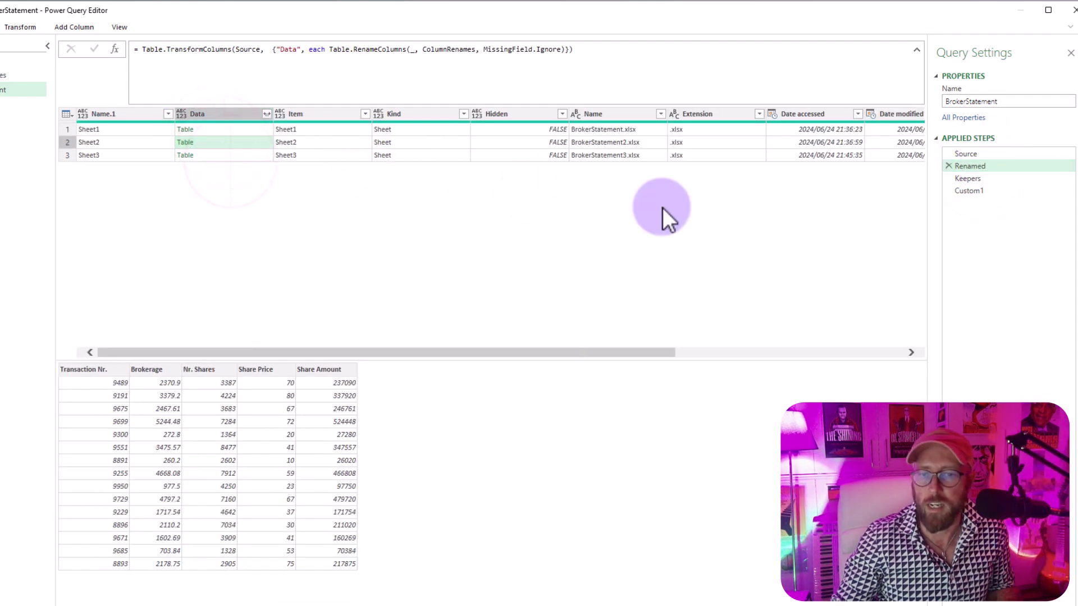
pyautogui.click(962, 192)
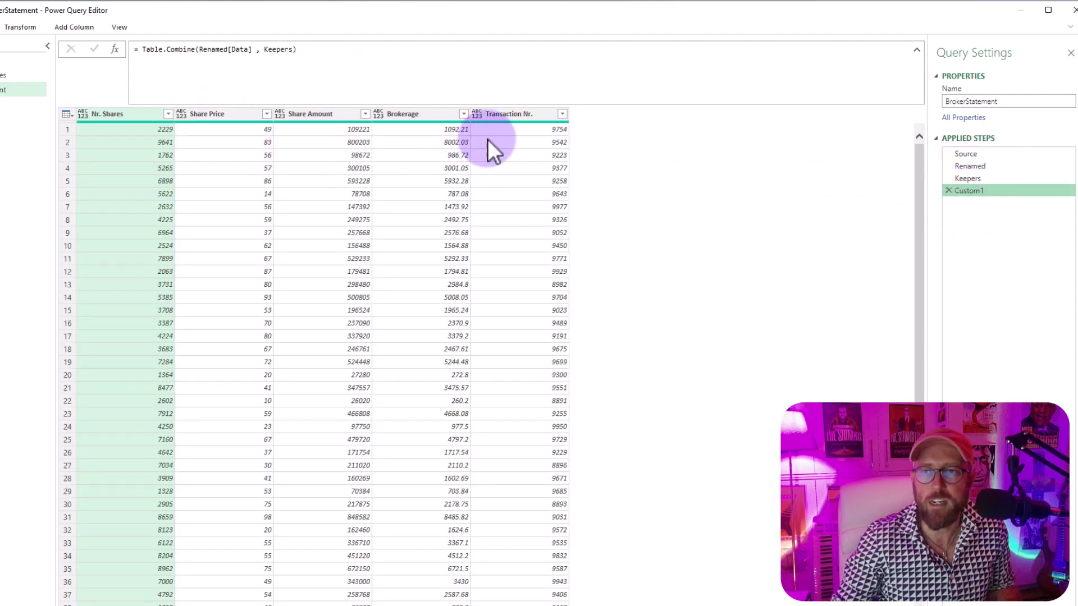
# Step: Close & Load BrokerStatement into a Book3 worksheet and check the 45-row table's values
pyautogui.click(235, 113)
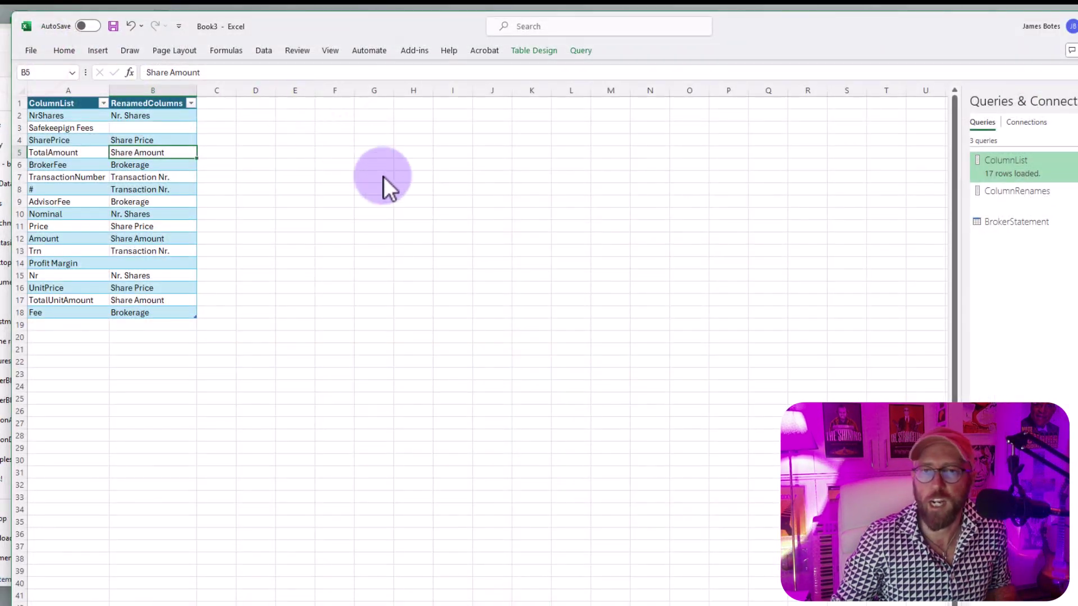
pyautogui.click(408, 202)
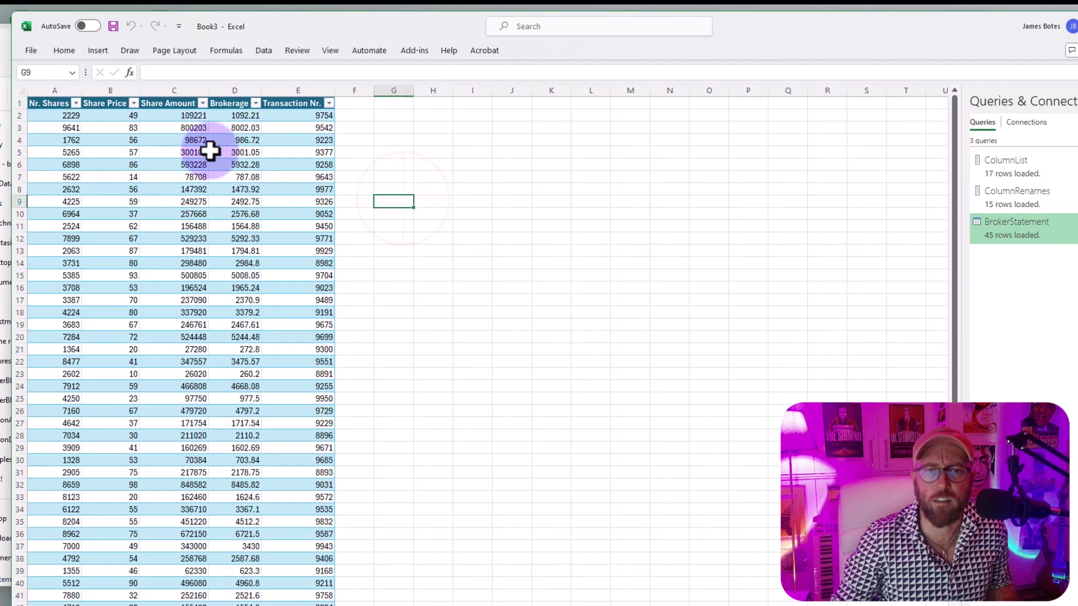
pyautogui.click(197, 141)
pyautogui.scroll(-10, 221, 269)
pyautogui.scroll(10, 221, 269)
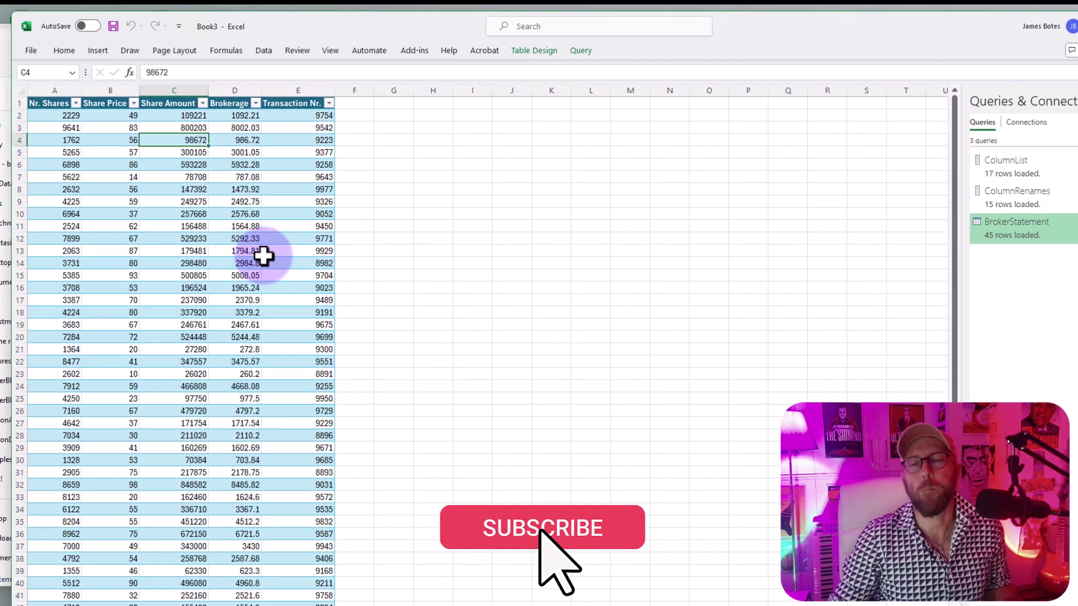
pyautogui.click(290, 250)
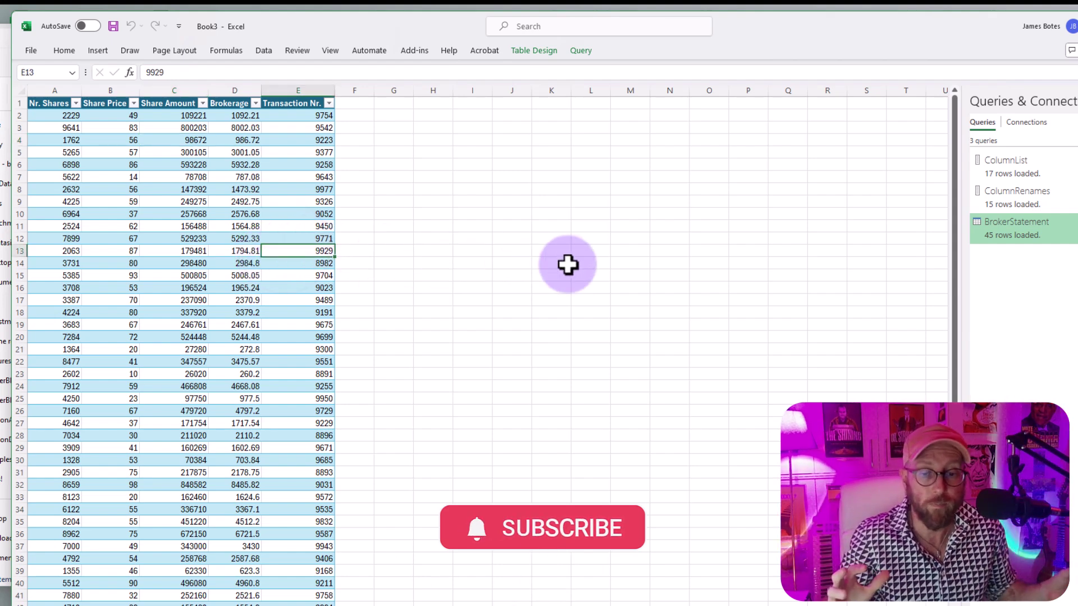